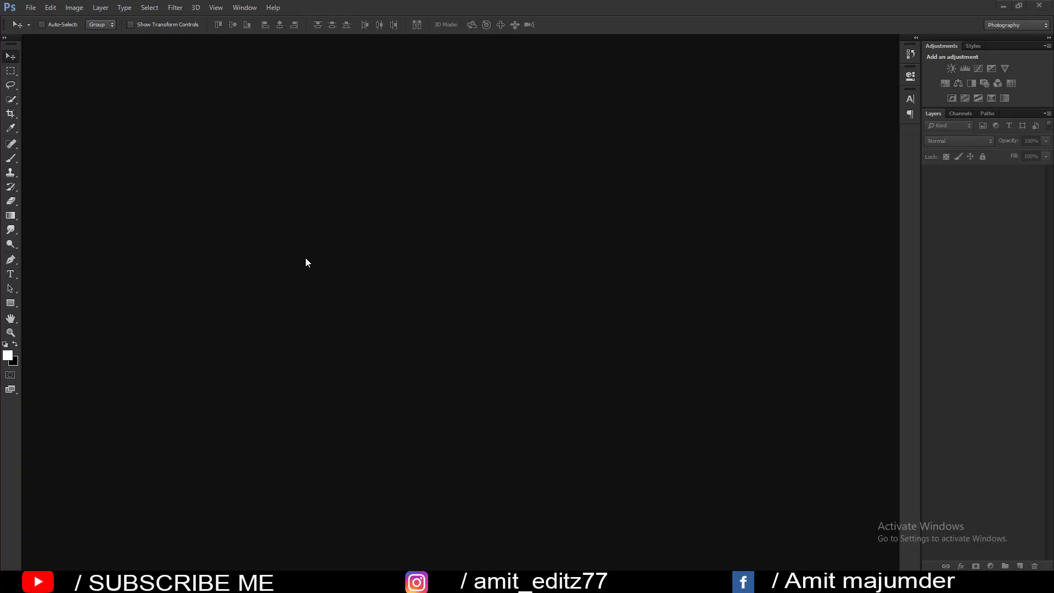
- Open fbcb copyaaaa.jpg, dock it as a tab, and duplicate its Background layer
click(35, 7)
click(37, 28)
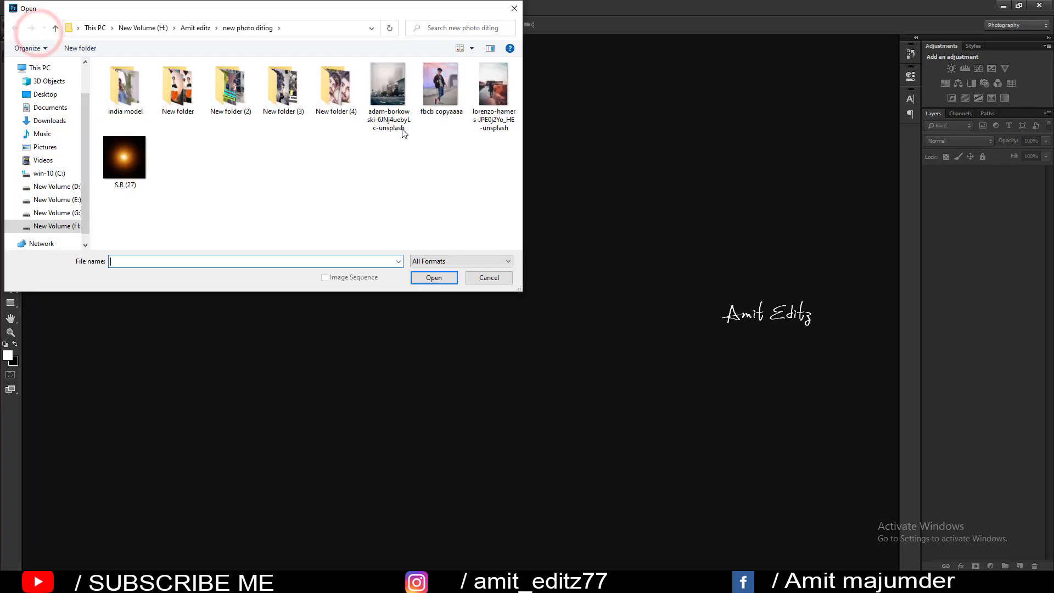
click(434, 277)
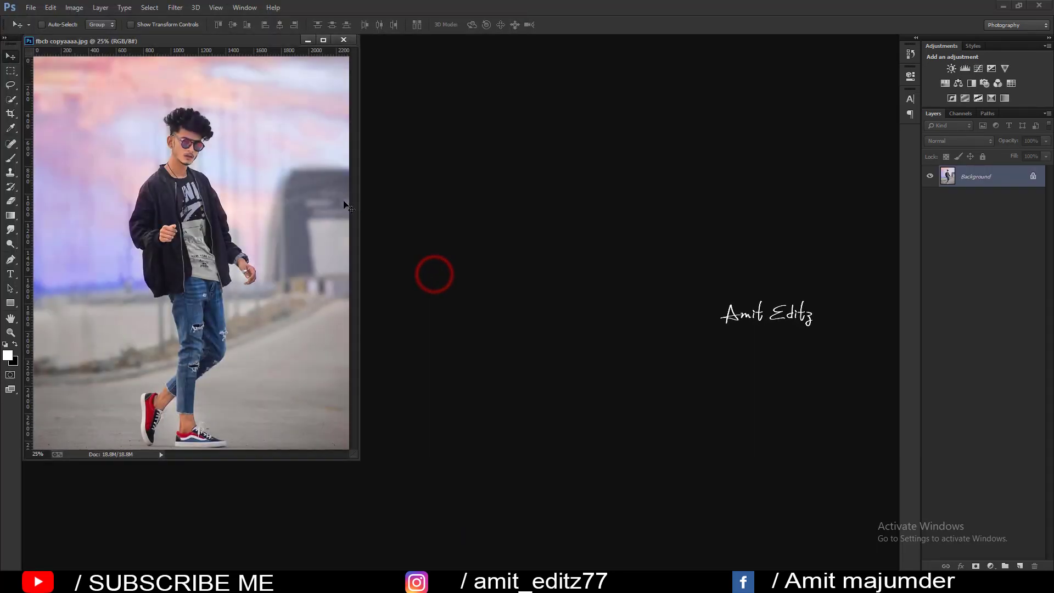
drag(271, 40, 361, 39)
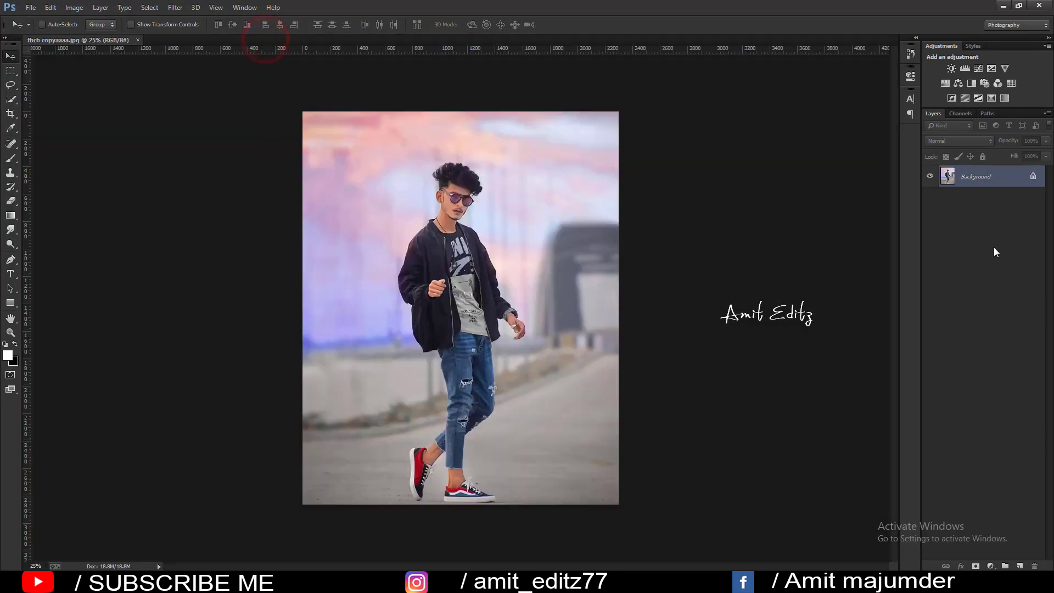
mouse_move(983, 179)
mouse_down()
mouse_move(1030, 565)
mouse_move(1021, 566)
mouse_up()
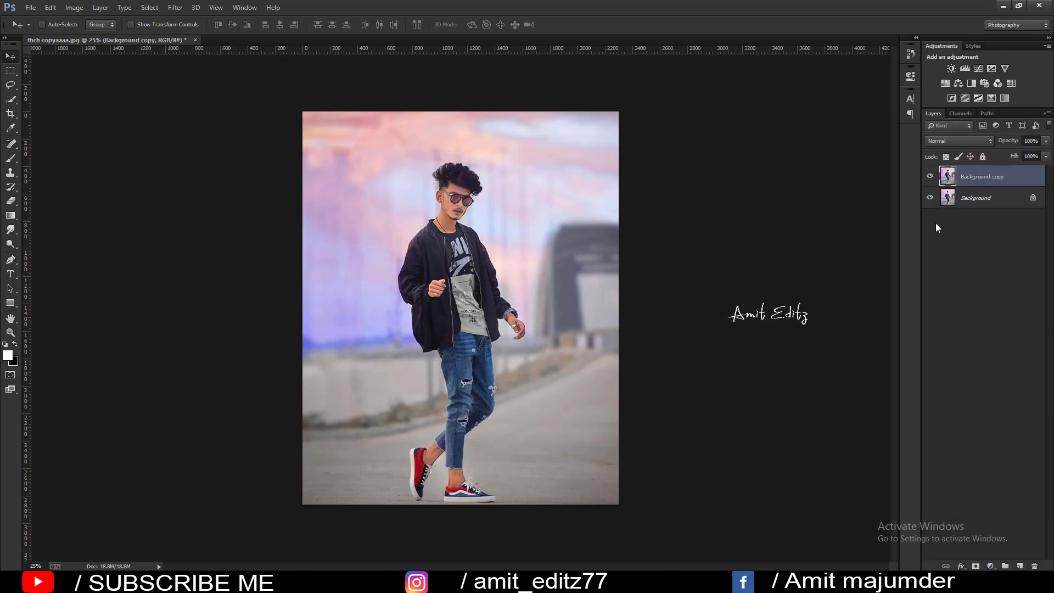
- With the Pen tool, zoom in on the shoes and start a path at the heel
click(10, 260)
scroll(436, 481, up, 3)
scroll(436, 481, up, 2)
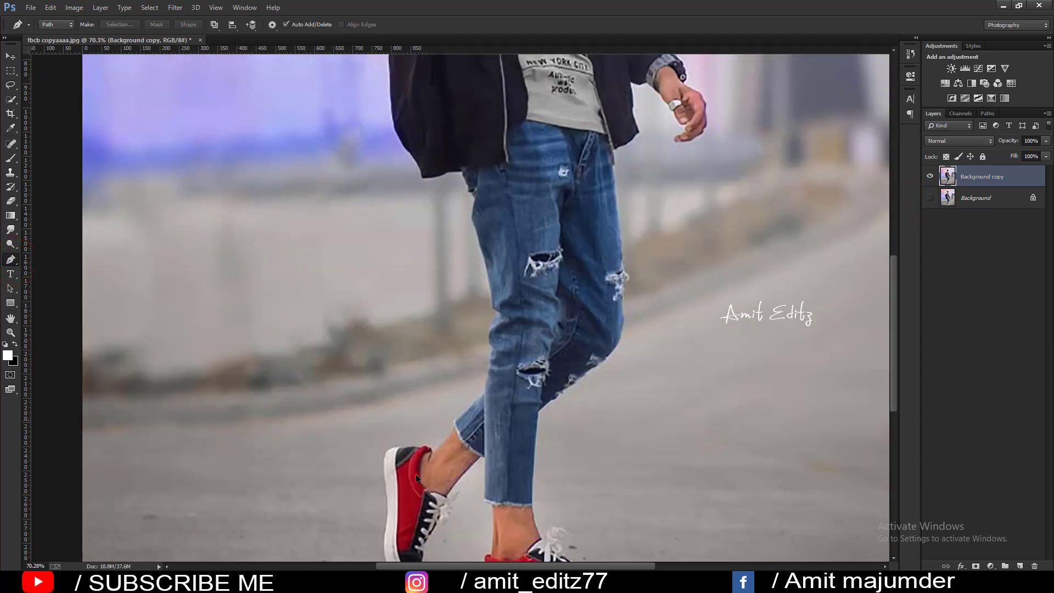
drag(416, 476, 421, 312)
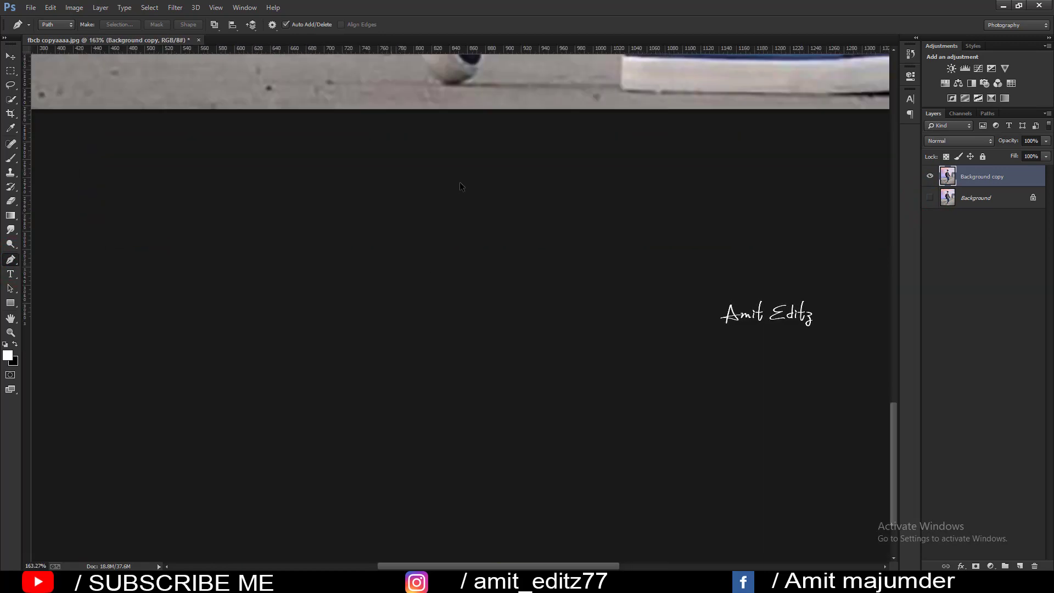
scroll(463, 206, up, 3)
scroll(395, 495, up, 2)
scroll(383, 505, up, 1)
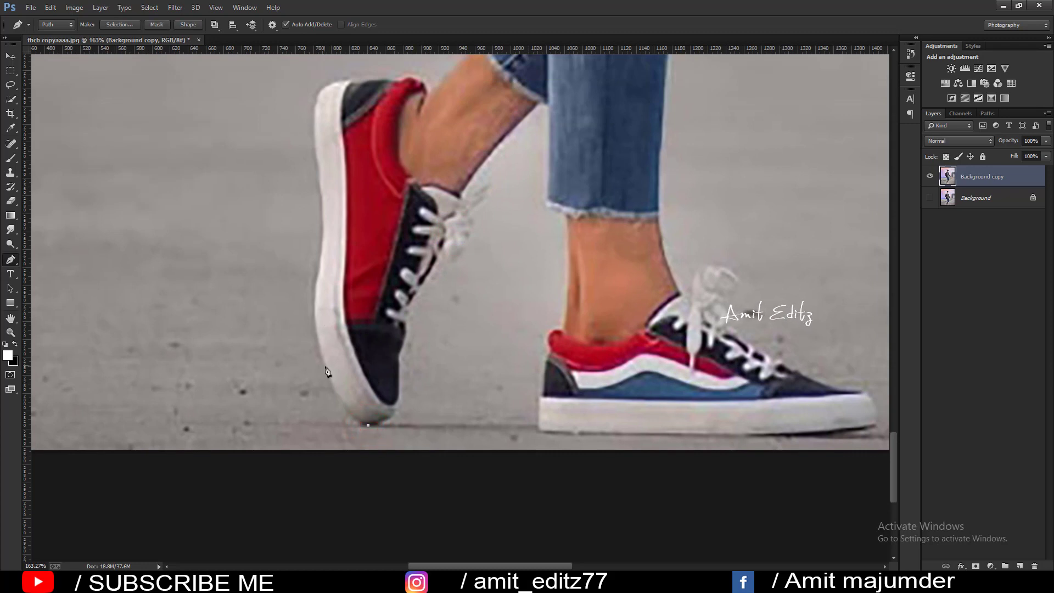
click(324, 260)
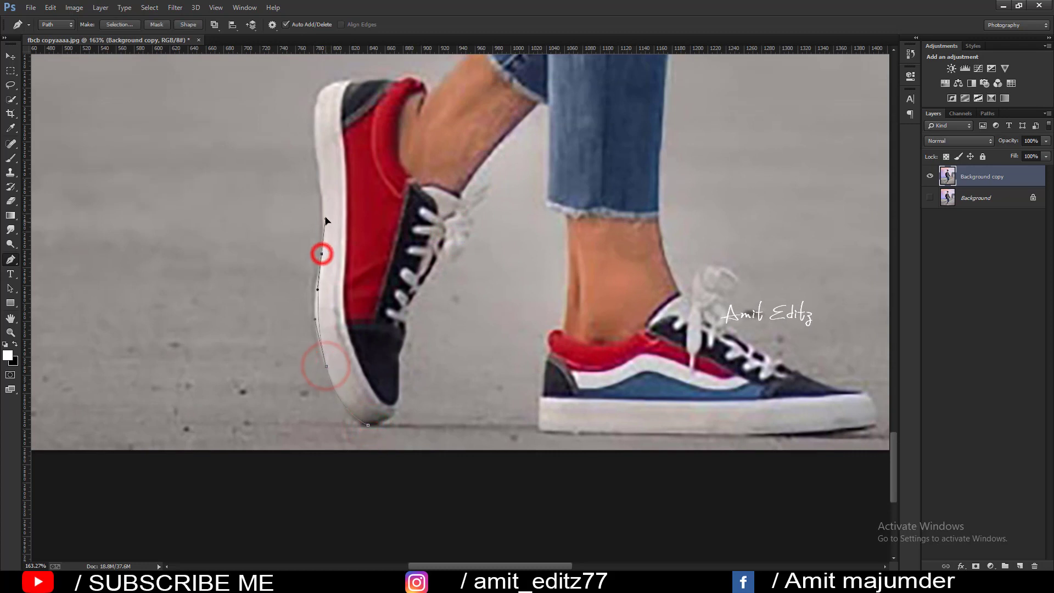
scroll(332, 221, up, 8)
- Trace path points along the shoe's top edge and up the ankle to the jeans hem
click(333, 334)
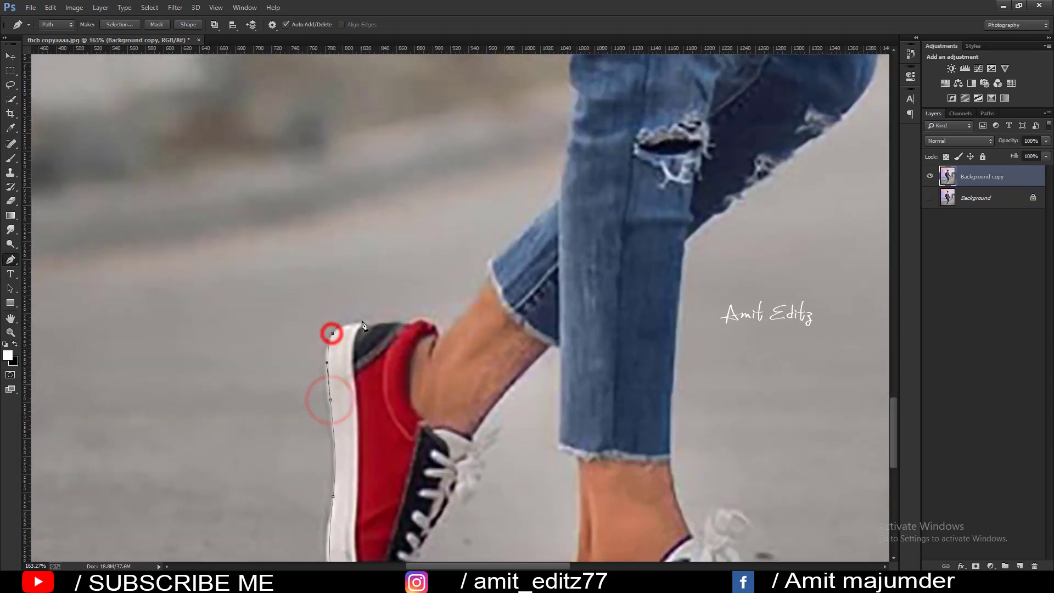
click(362, 320)
click(399, 323)
click(423, 320)
click(471, 301)
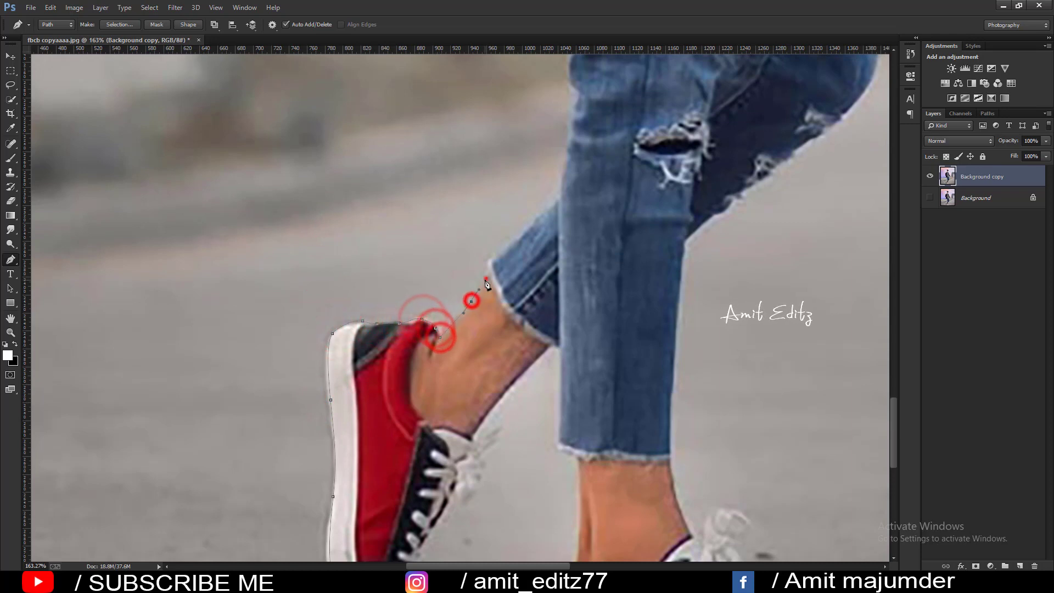
click(488, 278)
click(491, 262)
drag(491, 262, 290, 453)
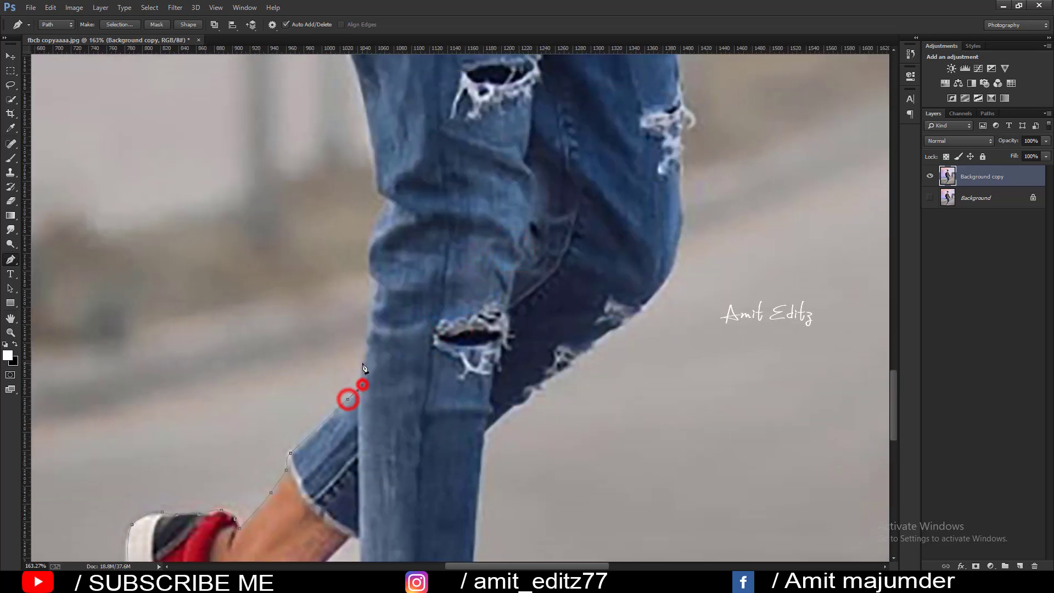
- Continue the path up the jeans' left edge, along the jacket hem and jacket side
click(369, 331)
click(370, 298)
click(375, 282)
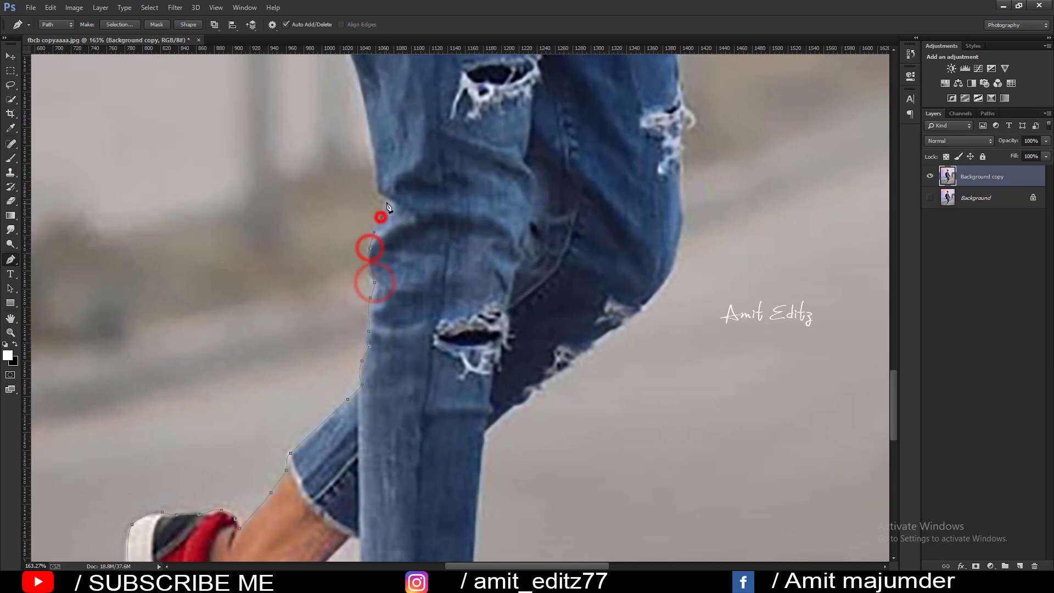
mouse_move(292, 235)
mouse_down()
mouse_move(282, 447)
mouse_move(353, 514)
mouse_up()
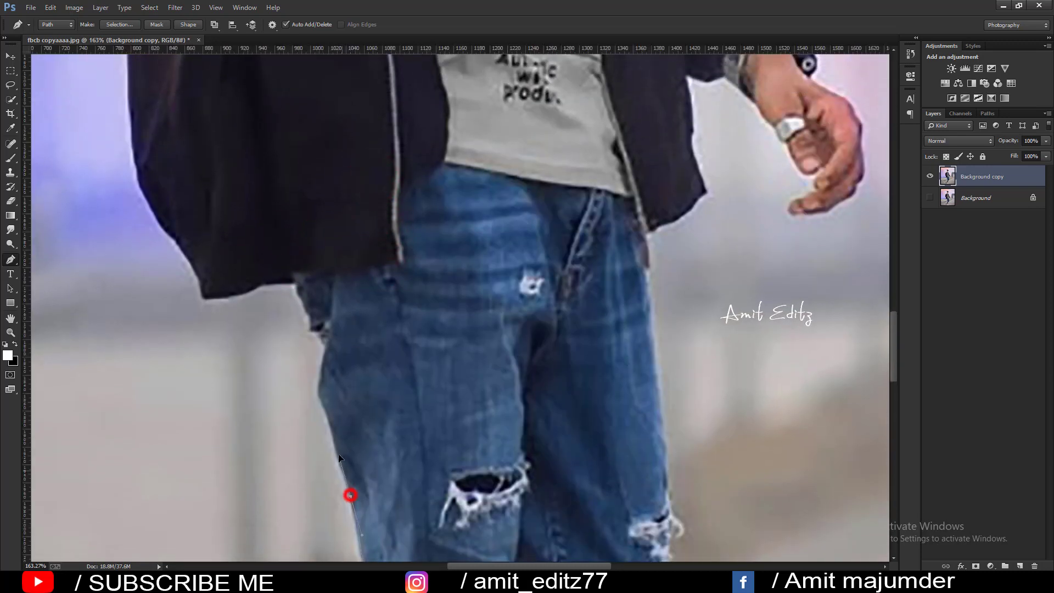
click(251, 289)
click(206, 298)
click(196, 275)
click(173, 236)
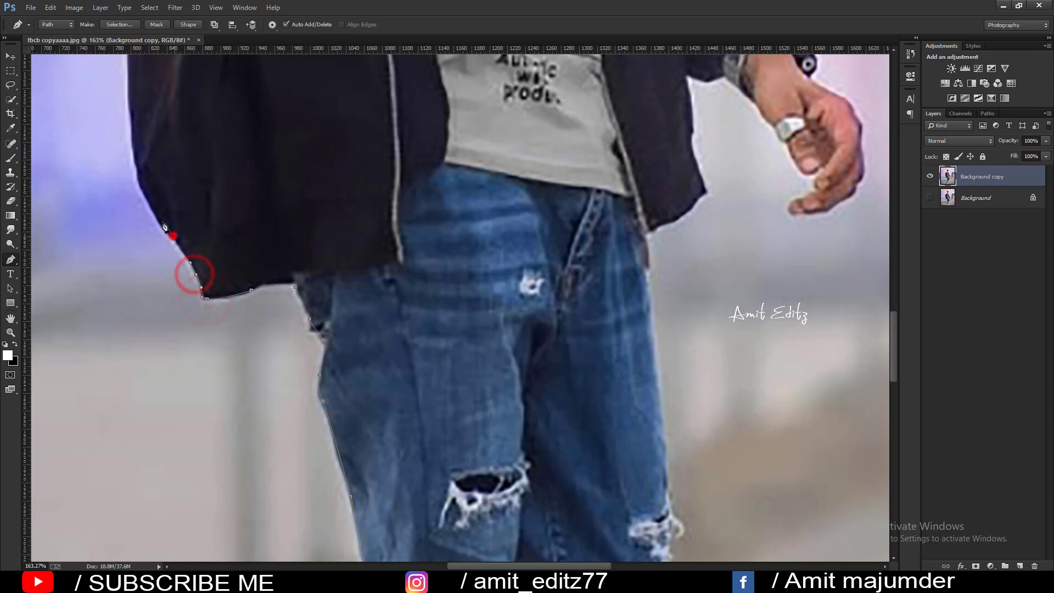
click(138, 172)
- Extend the path up the upper jacket and sleeve toward the shoulder
drag(138, 160, 184, 416)
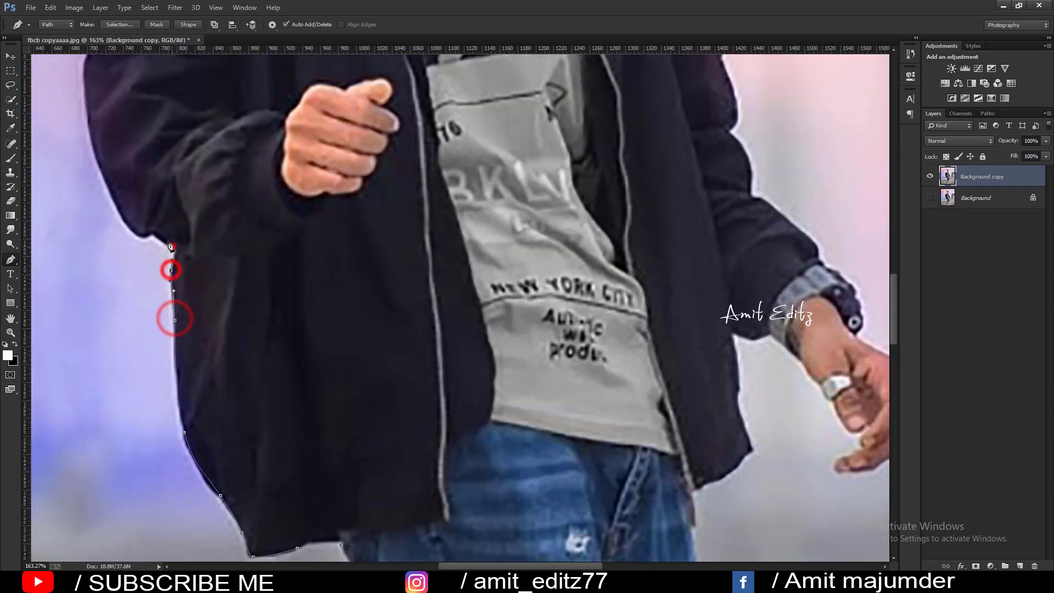
click(153, 234)
click(120, 214)
drag(118, 212, 246, 431)
click(216, 351)
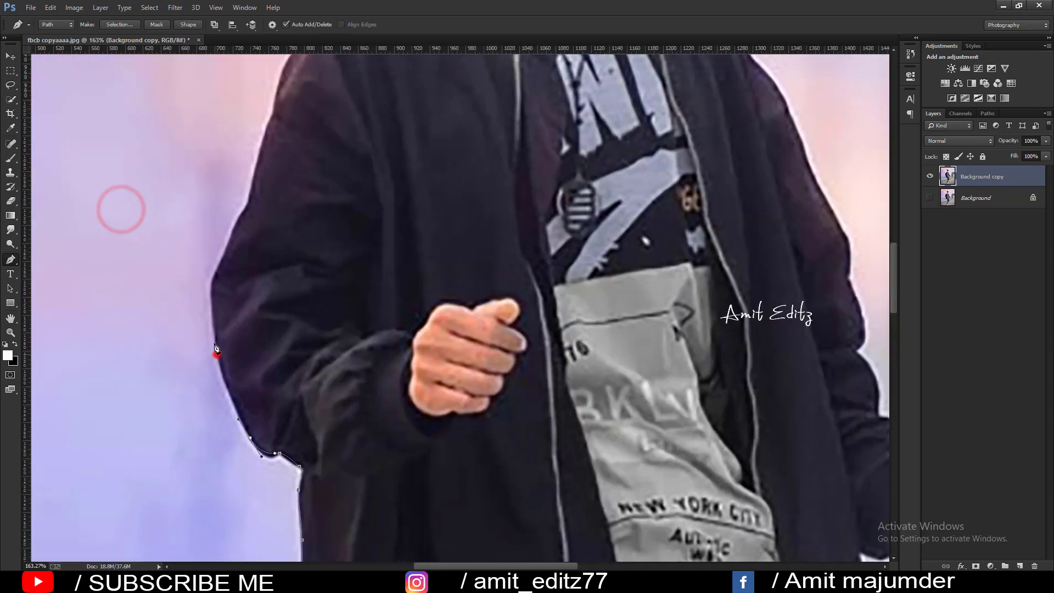
click(214, 276)
click(237, 216)
click(267, 122)
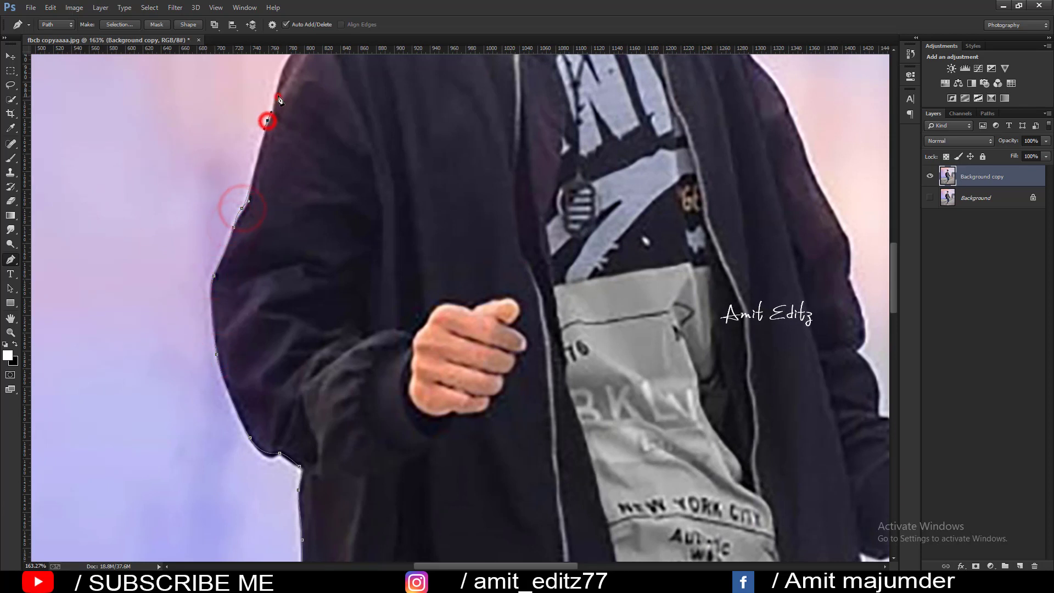
click(283, 90)
- Trace the shoulder edge and neckline toward the jaw and ear
drag(271, 138, 179, 468)
click(206, 380)
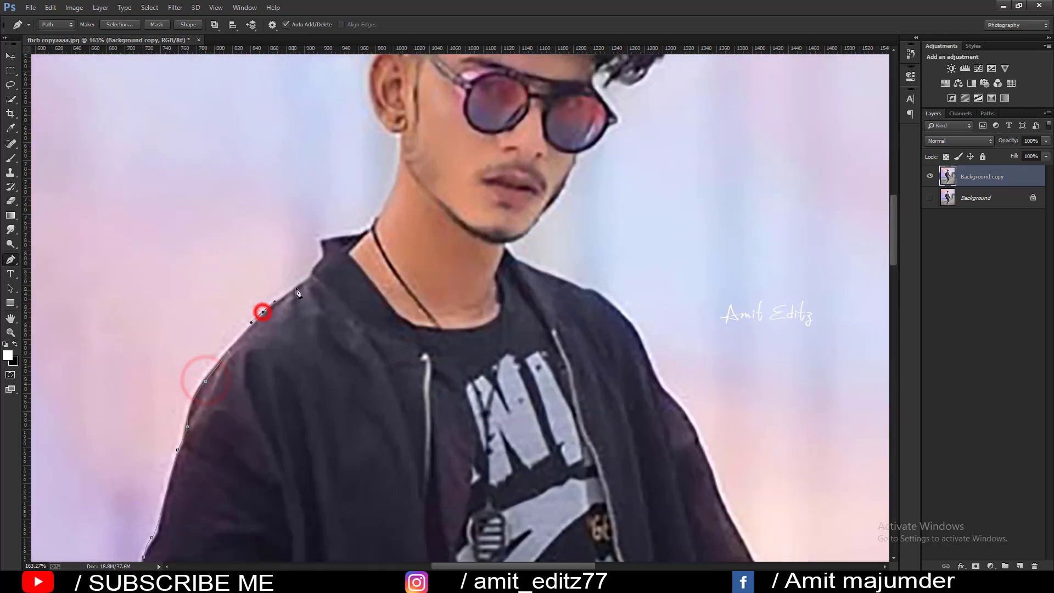
click(347, 232)
click(391, 202)
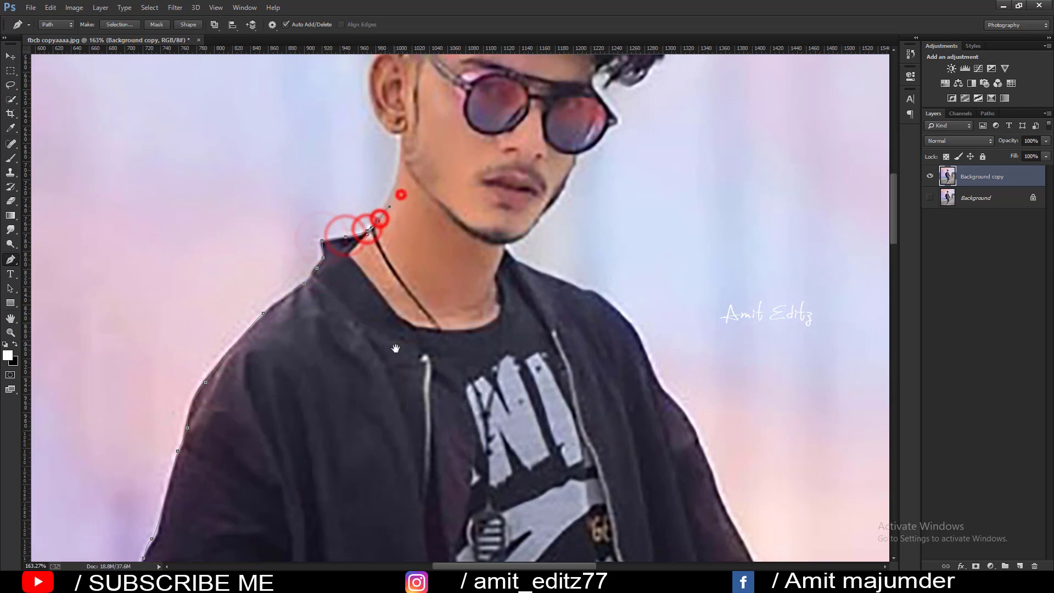
drag(400, 179, 404, 412)
- Curve the path around the ear and up the hair edge
drag(377, 343, 371, 321)
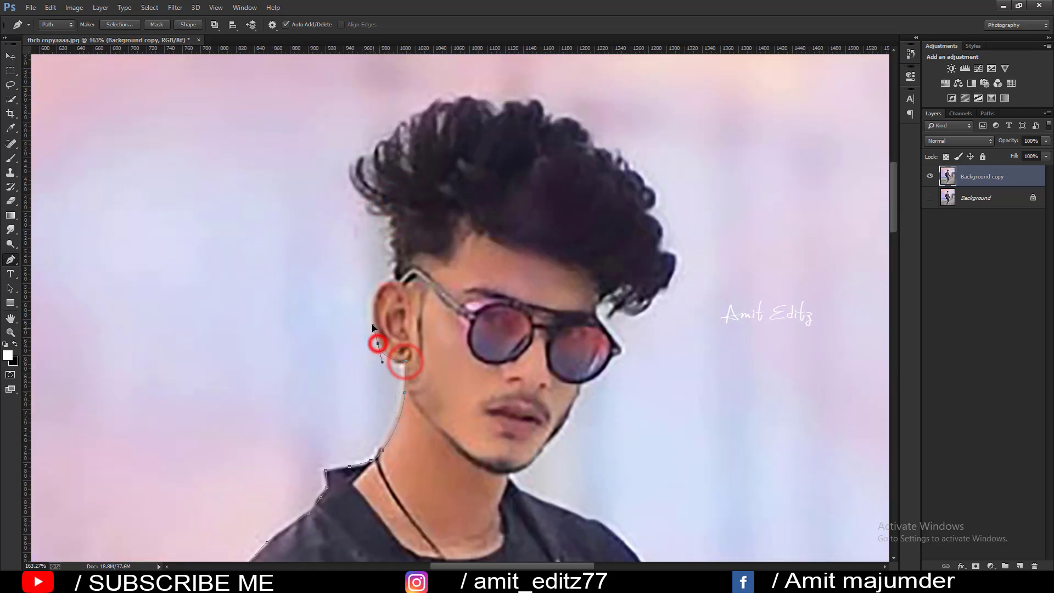
click(373, 297)
click(396, 277)
click(396, 245)
click(396, 219)
click(380, 206)
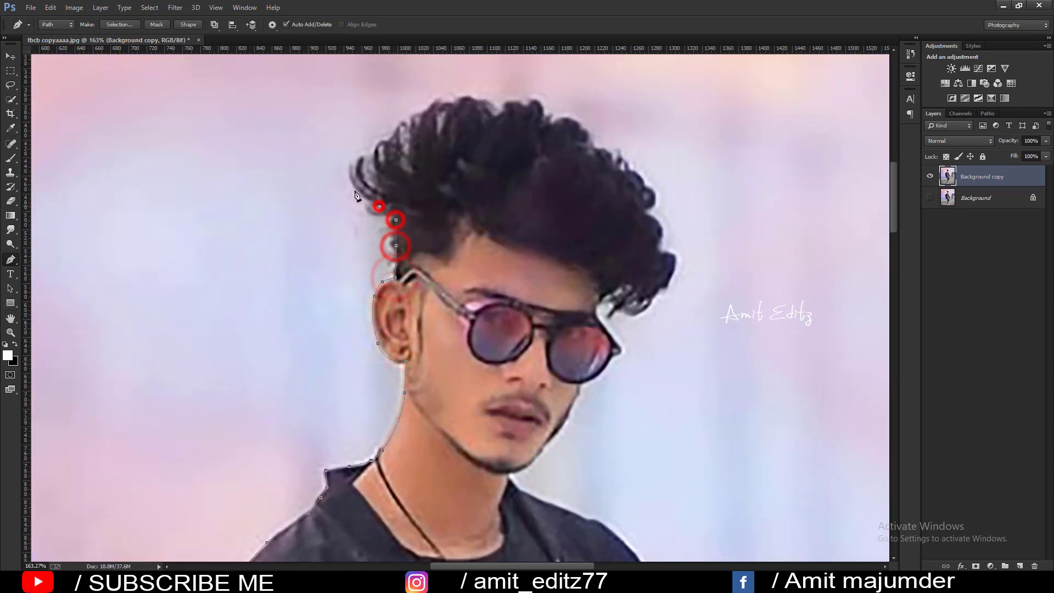
click(344, 175)
click(371, 154)
click(397, 132)
click(420, 110)
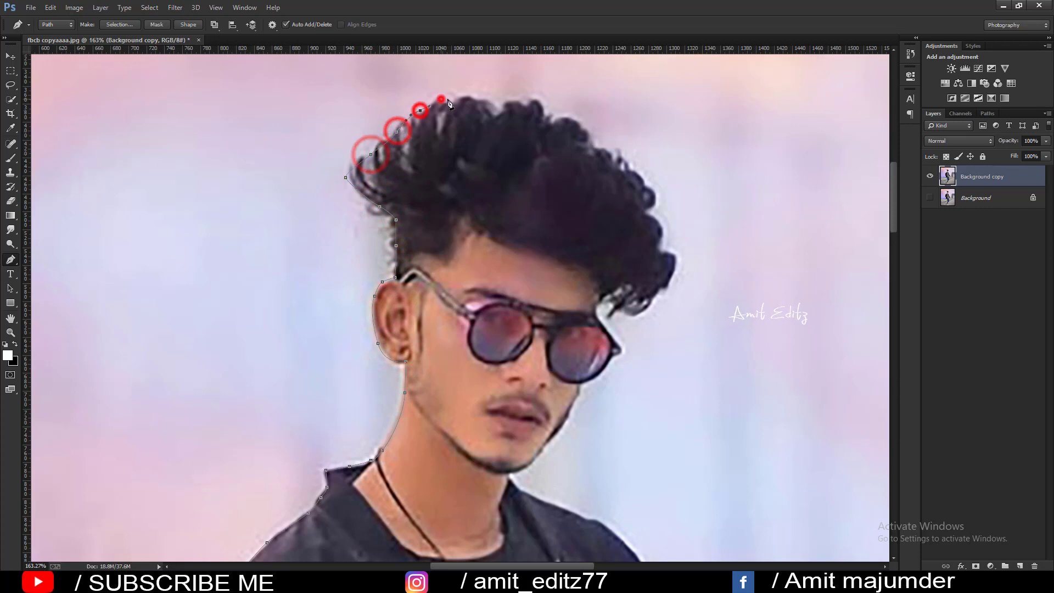
- Trace the path across the top of the hair and down its right side
click(489, 102)
click(505, 107)
click(545, 119)
click(584, 127)
click(594, 148)
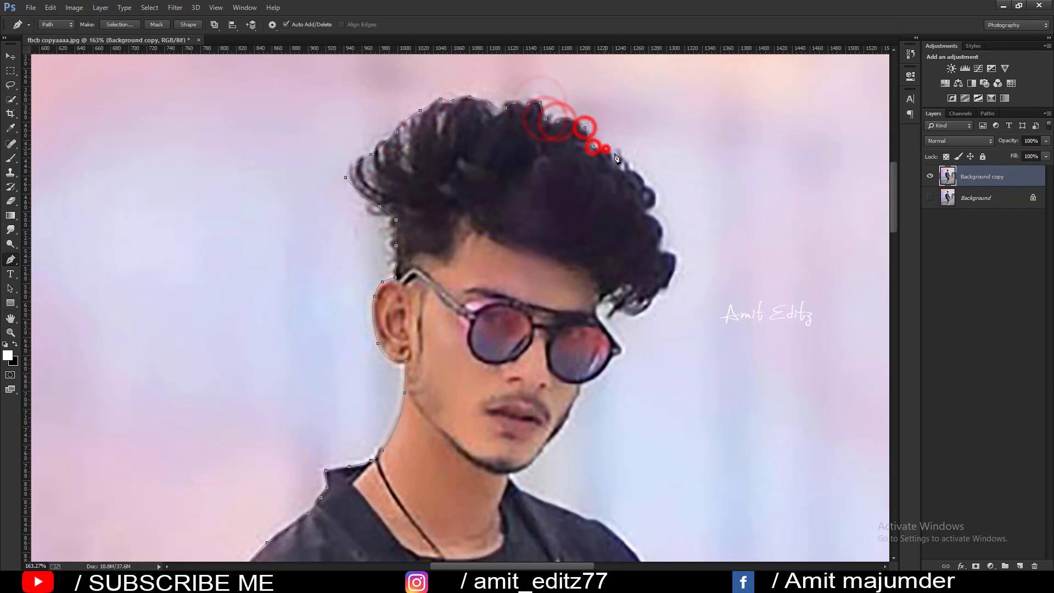
click(619, 159)
click(651, 192)
click(665, 229)
click(674, 258)
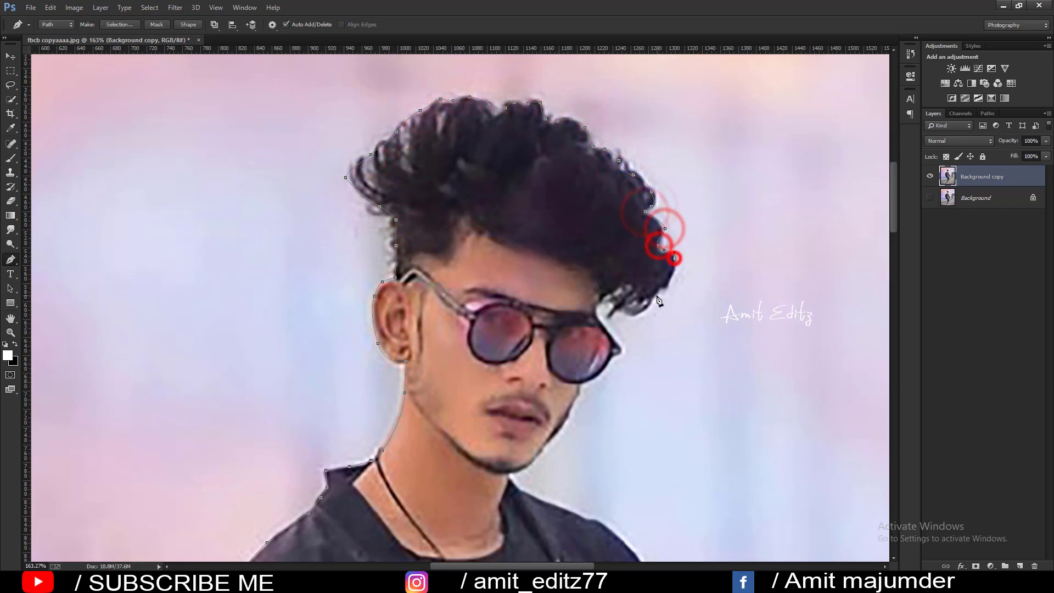
- Continue the path along the lower hair, the jawline, shoulder and jacket edge
click(652, 298)
click(603, 300)
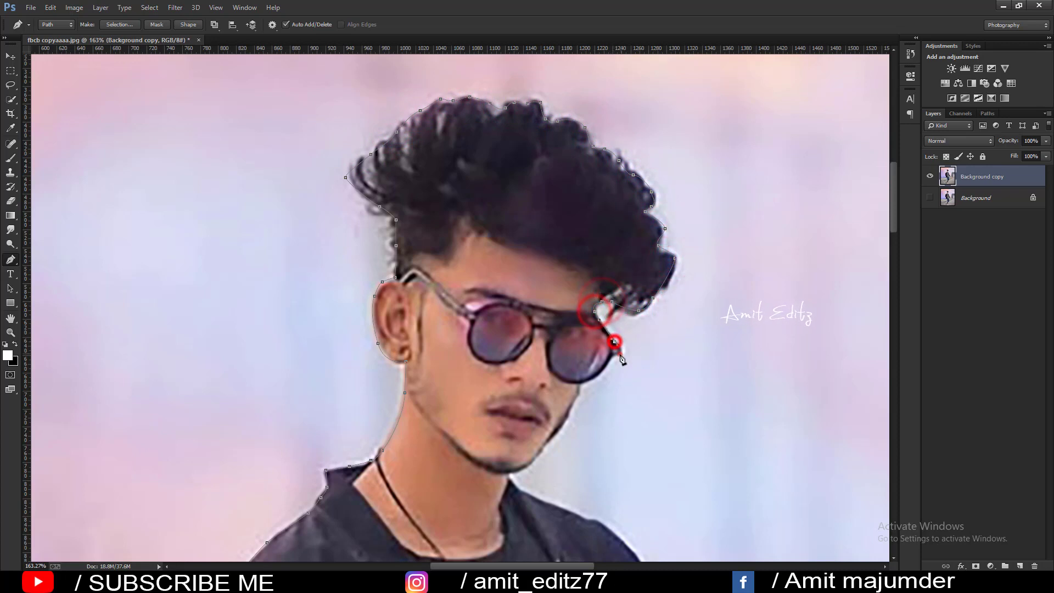
click(606, 366)
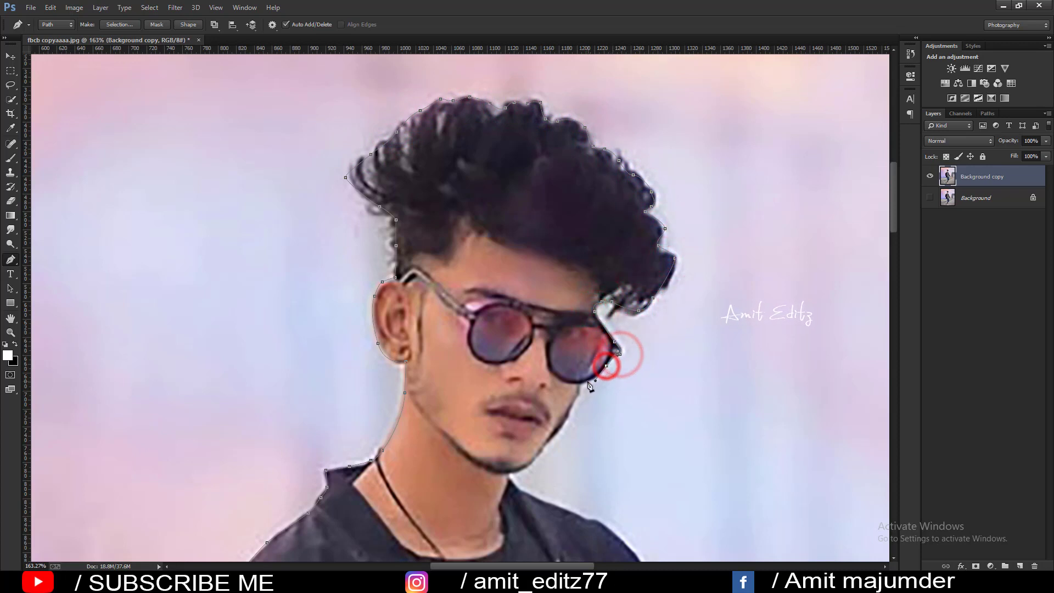
click(555, 435)
click(528, 465)
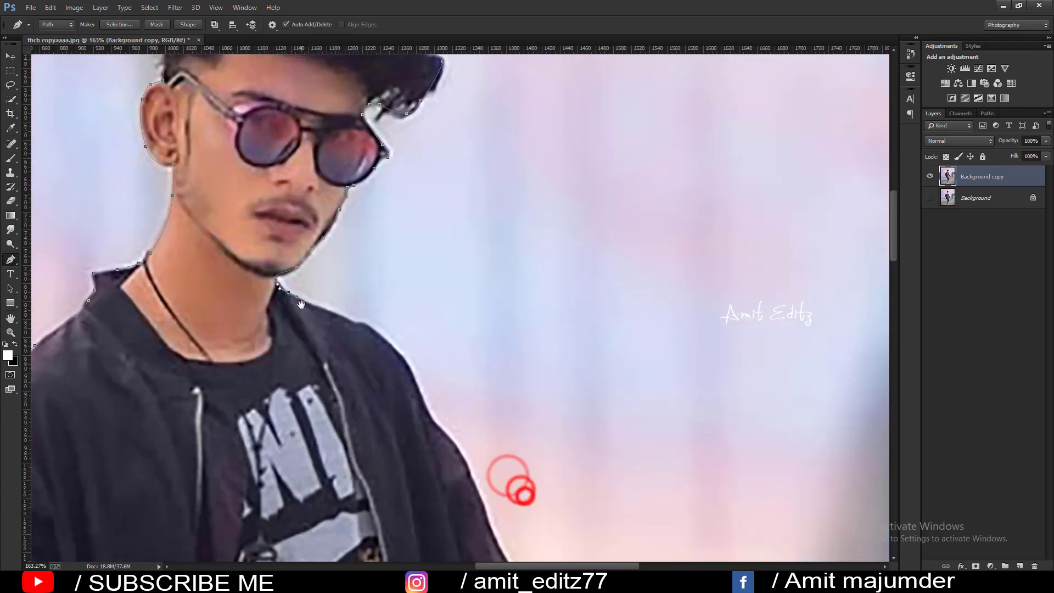
click(341, 318)
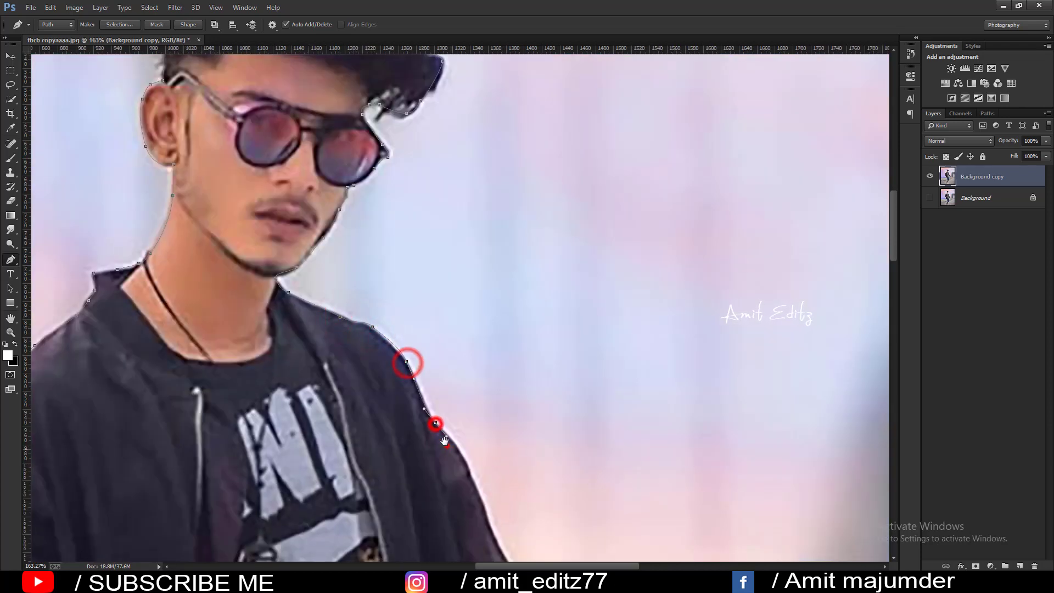
drag(445, 441, 347, 229)
click(369, 253)
- Trace the path down the sleeve edge toward the watch
click(433, 407)
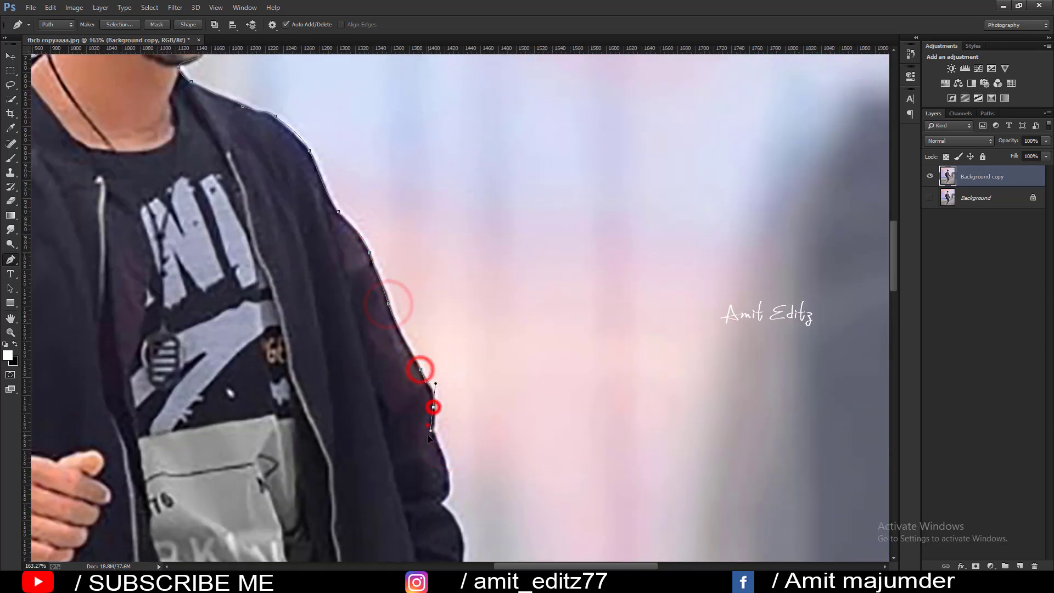
click(429, 427)
drag(429, 427, 384, 174)
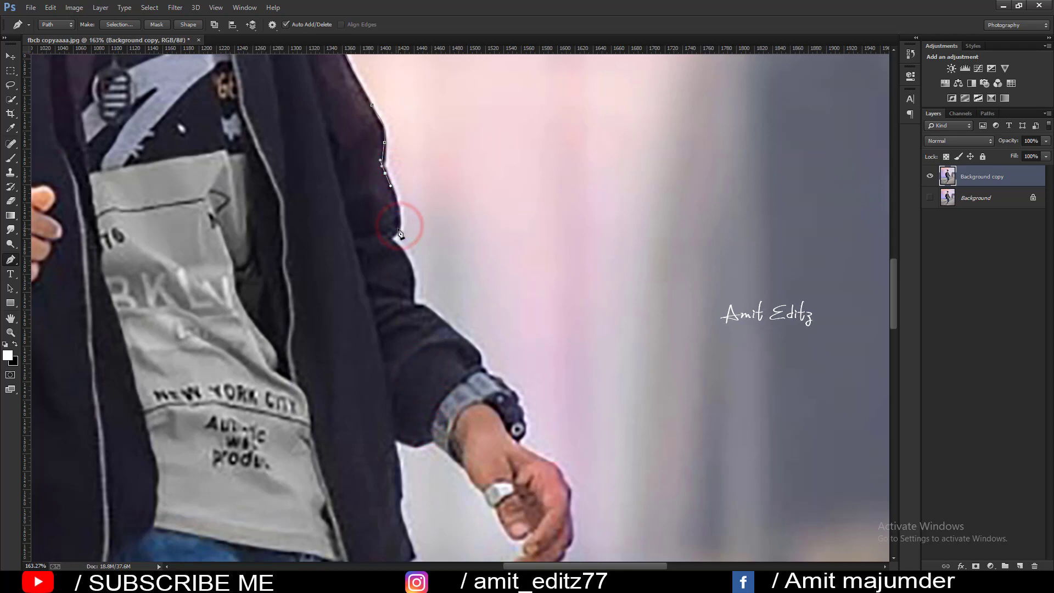
drag(415, 274, 395, 162)
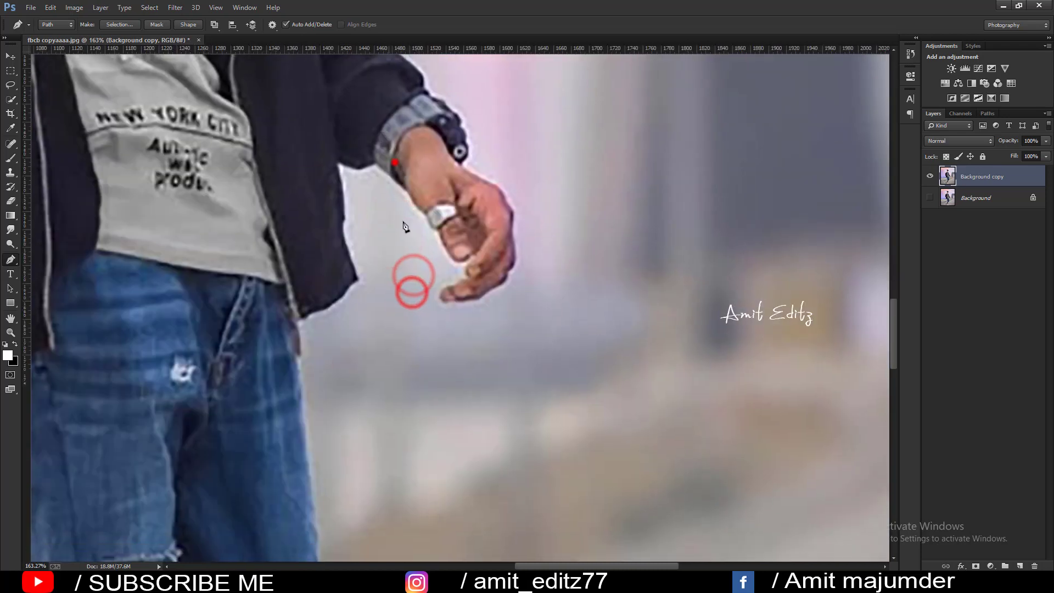
click(395, 162)
click(384, 205)
click(426, 236)
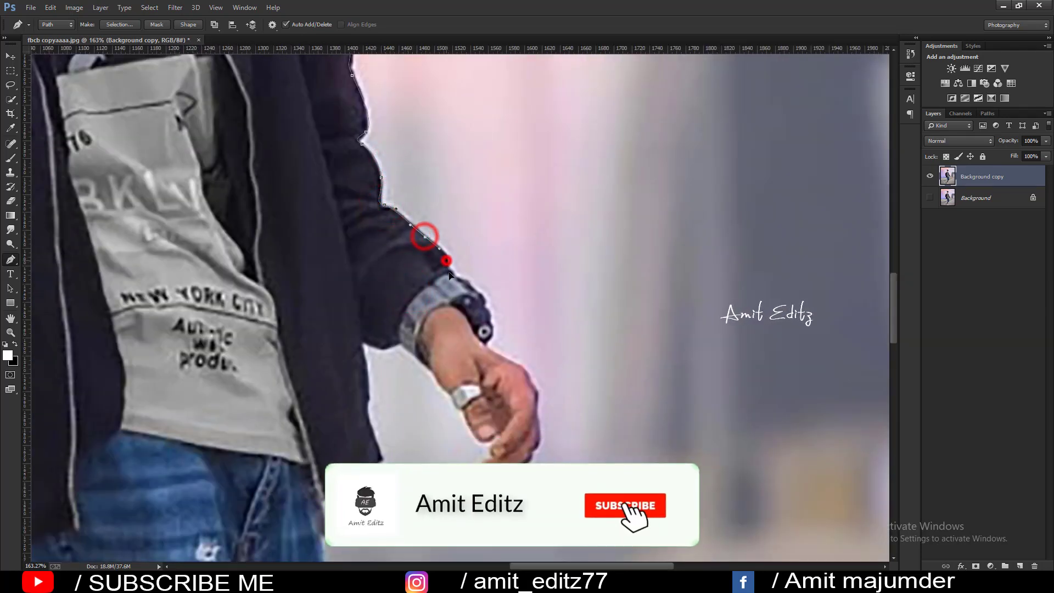
click(446, 262)
click(472, 286)
- Outline the watch and the hand down to the fingertip
click(490, 317)
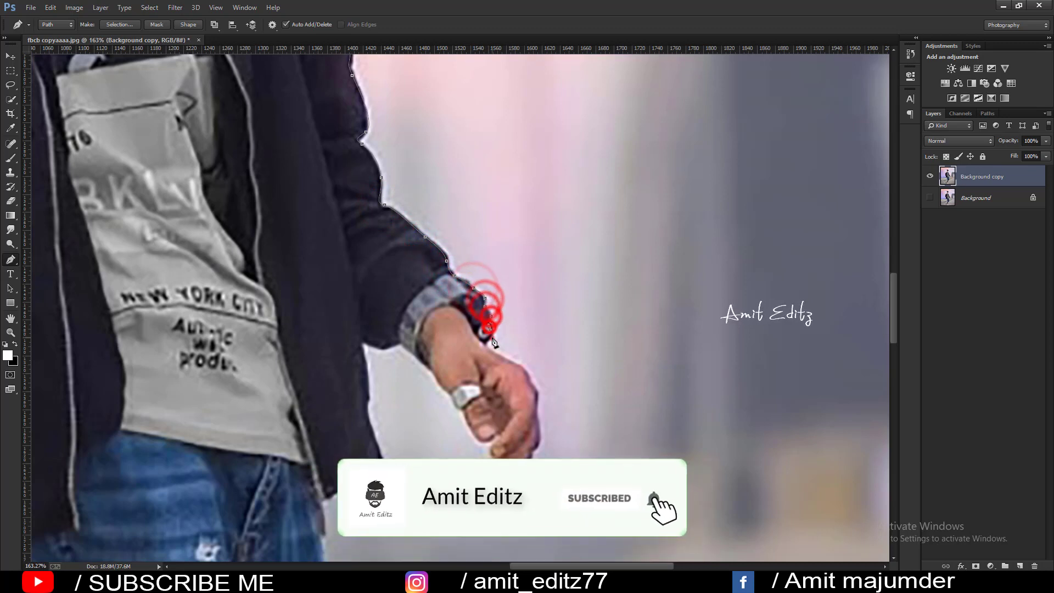
click(485, 344)
click(513, 362)
click(528, 374)
click(535, 387)
click(537, 417)
click(539, 446)
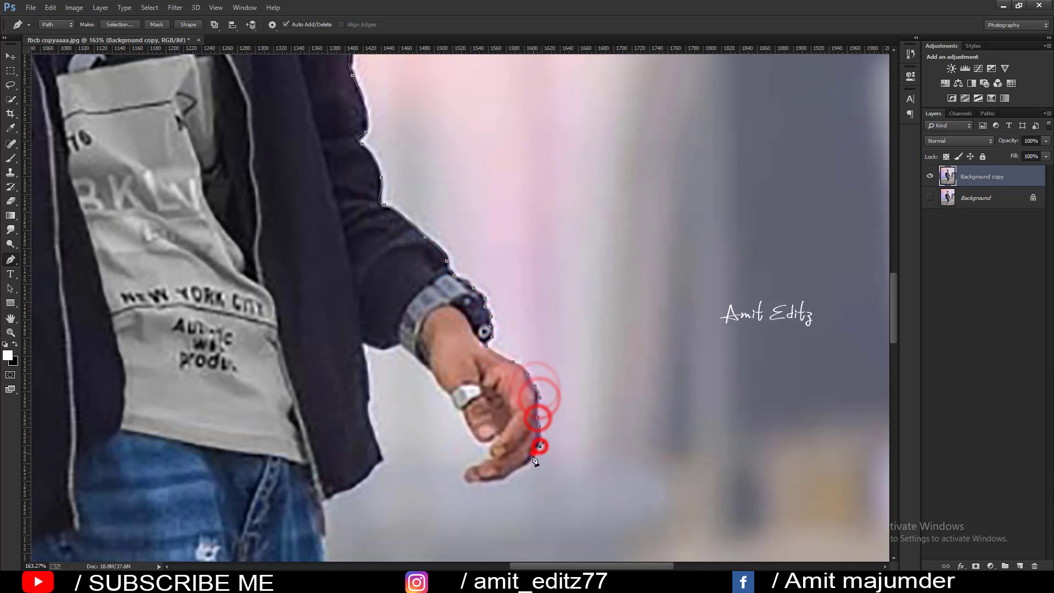
click(526, 464)
click(501, 481)
click(469, 481)
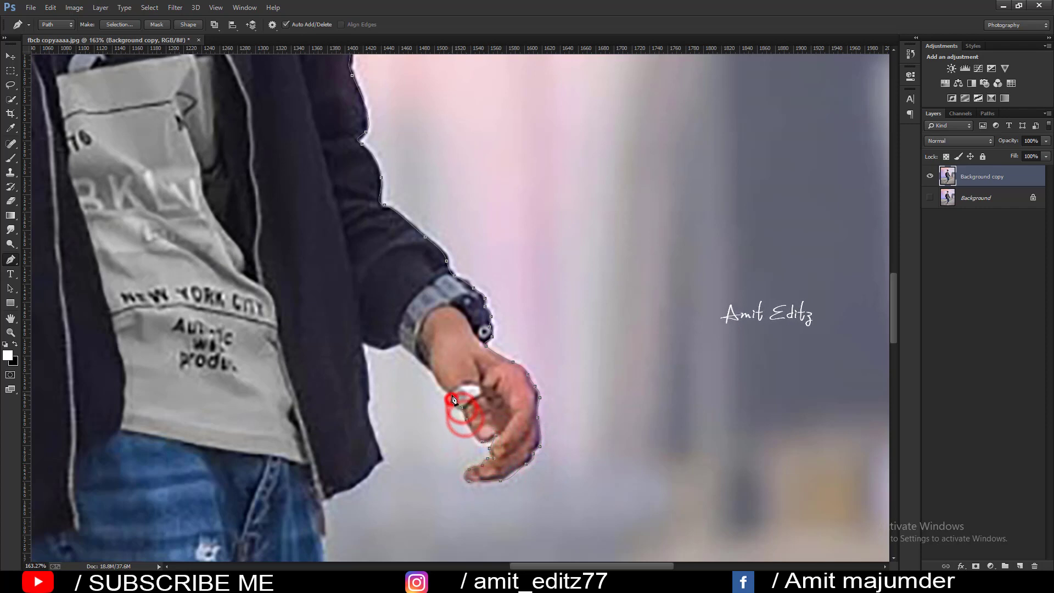
- Trace back along the wrist and down the jacket edge to the jeans
click(434, 375)
click(404, 346)
click(396, 344)
click(379, 346)
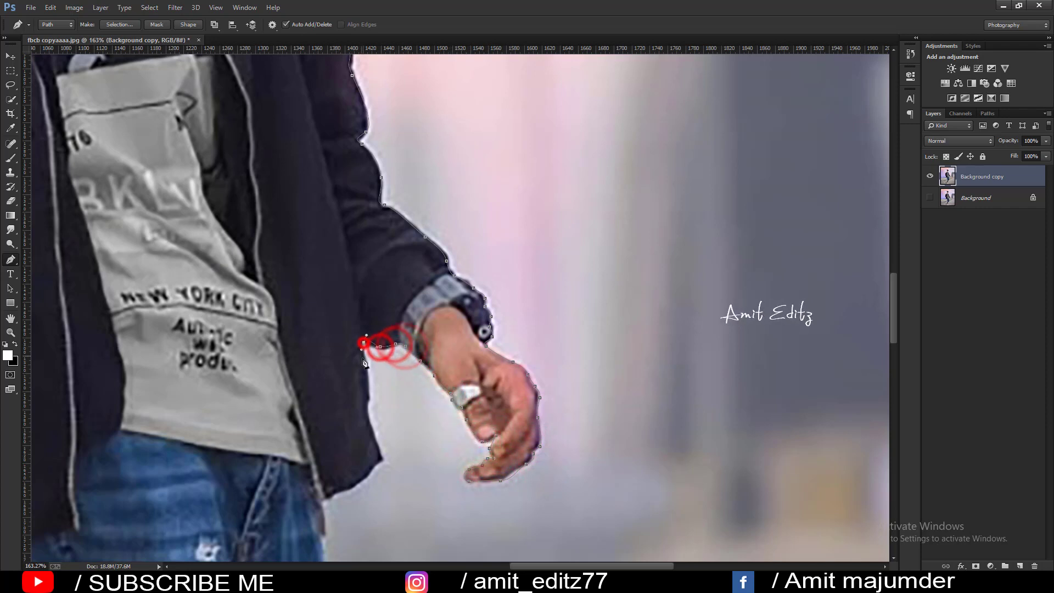
click(368, 379)
click(369, 420)
click(380, 458)
click(362, 475)
click(329, 494)
click(324, 512)
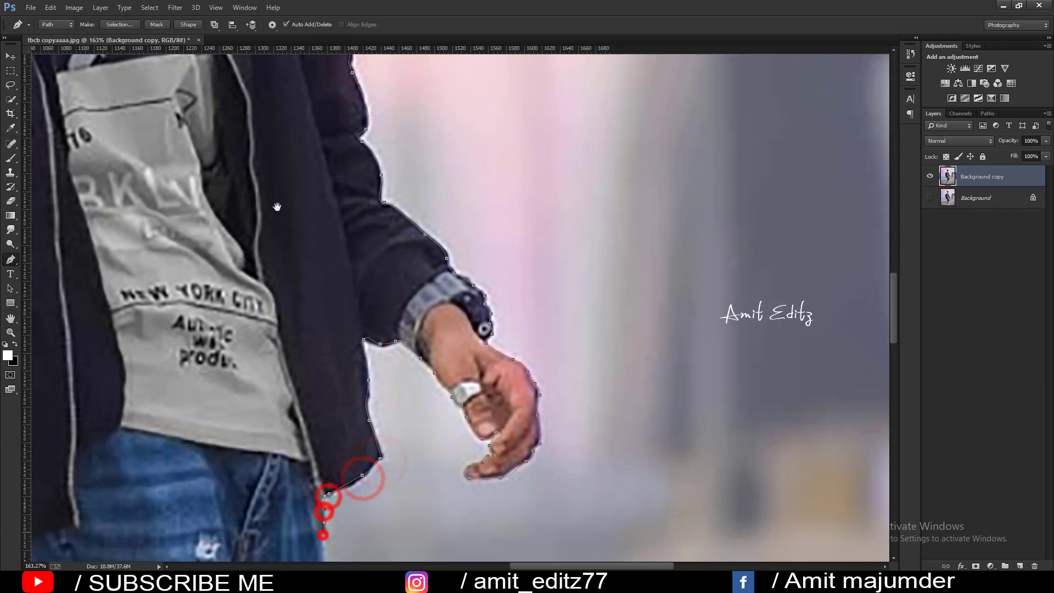
- Add curved path points down the jeans edge to the front shoe
drag(323, 534, 276, 207)
drag(284, 275, 295, 350)
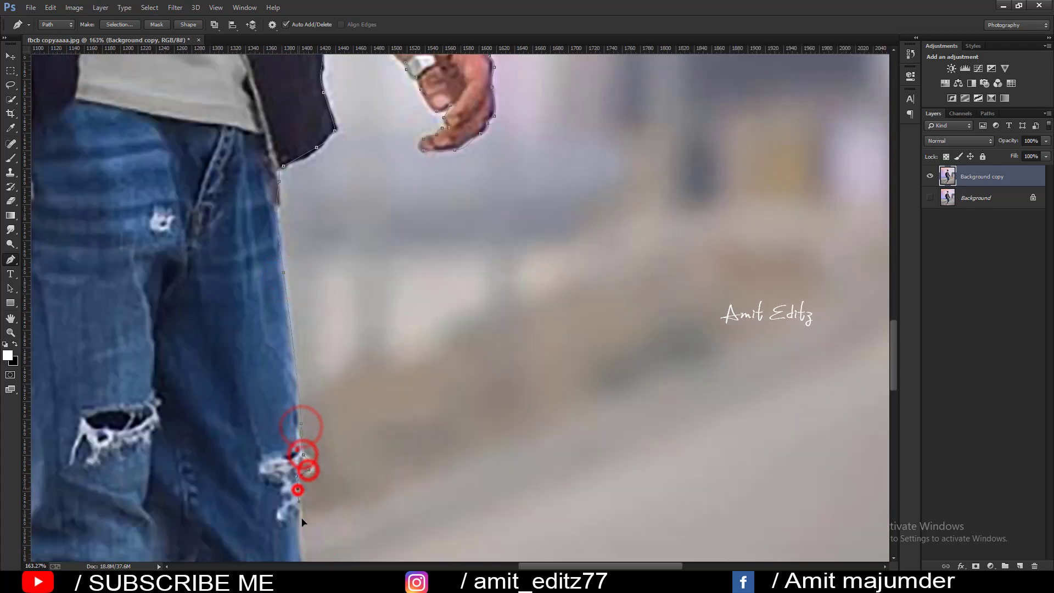
drag(296, 450, 252, 214)
drag(256, 314, 248, 380)
drag(141, 432, 422, 242)
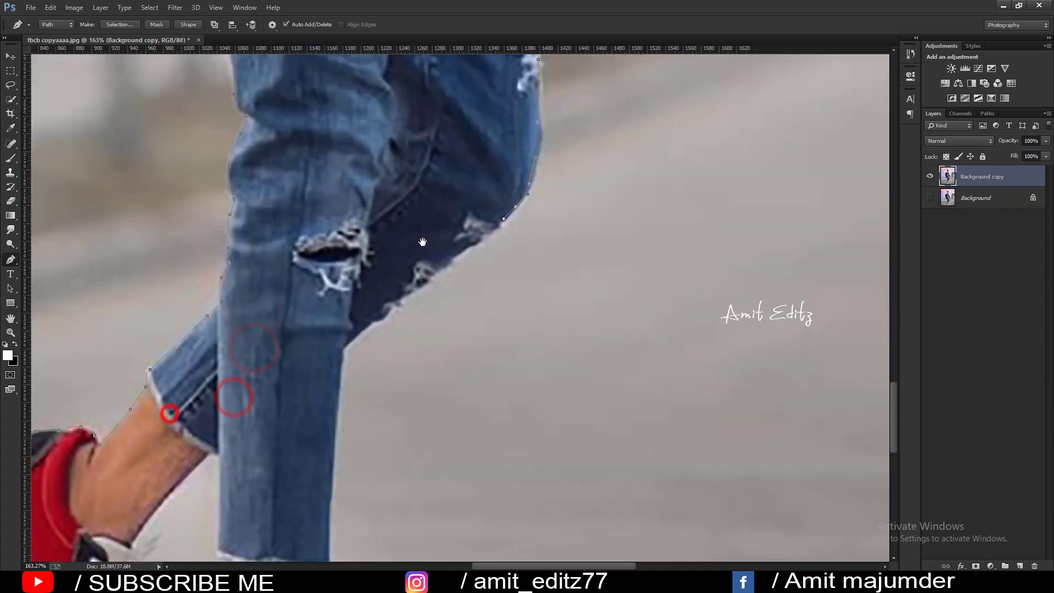
click(427, 280)
click(401, 302)
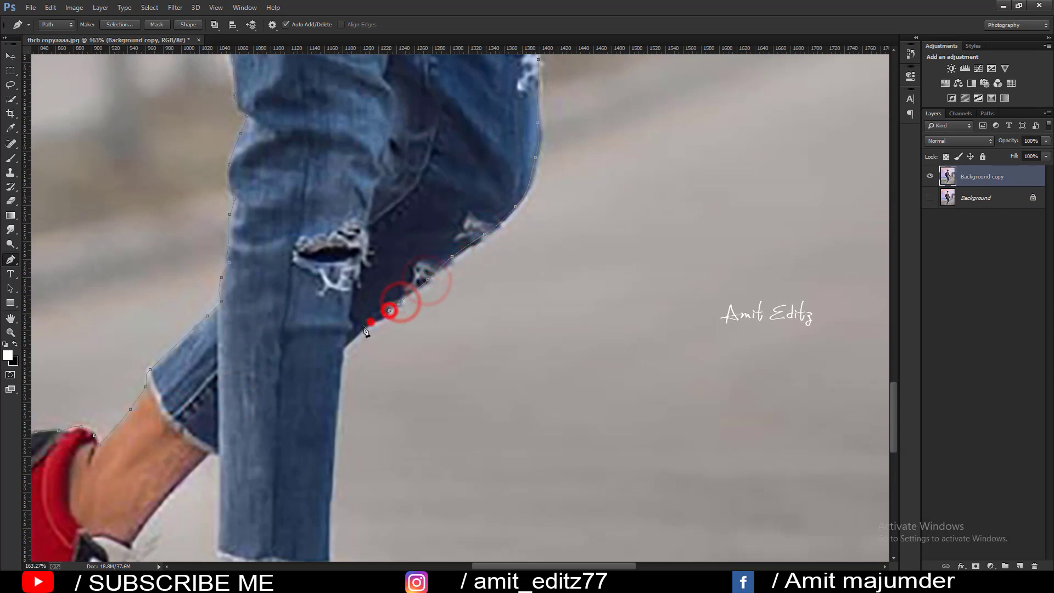
mouse_move(333, 443)
mouse_down()
mouse_move(325, 225)
mouse_move(322, 281)
mouse_up()
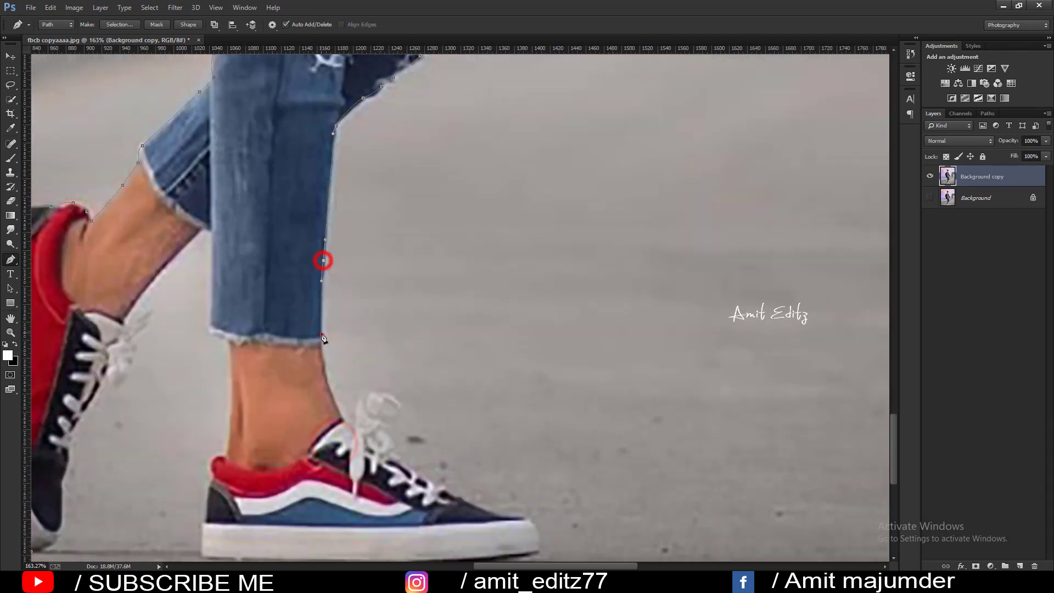
- Trace around the front shoe's ankle, shoelace and toe edge
click(343, 417)
click(363, 396)
click(400, 406)
drag(384, 423, 406, 464)
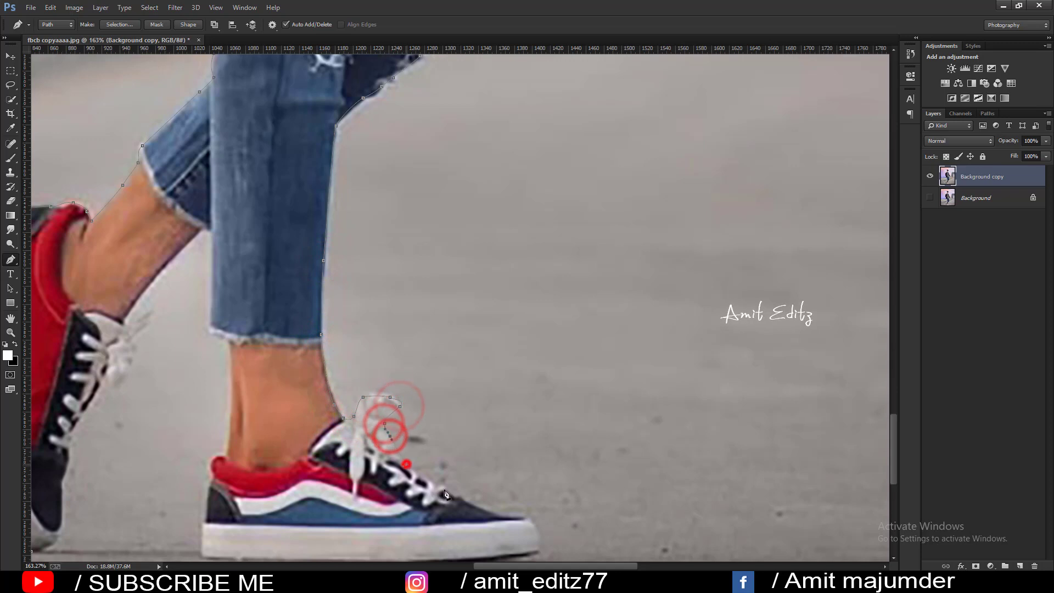
click(471, 505)
click(514, 519)
drag(519, 560, 598, 236)
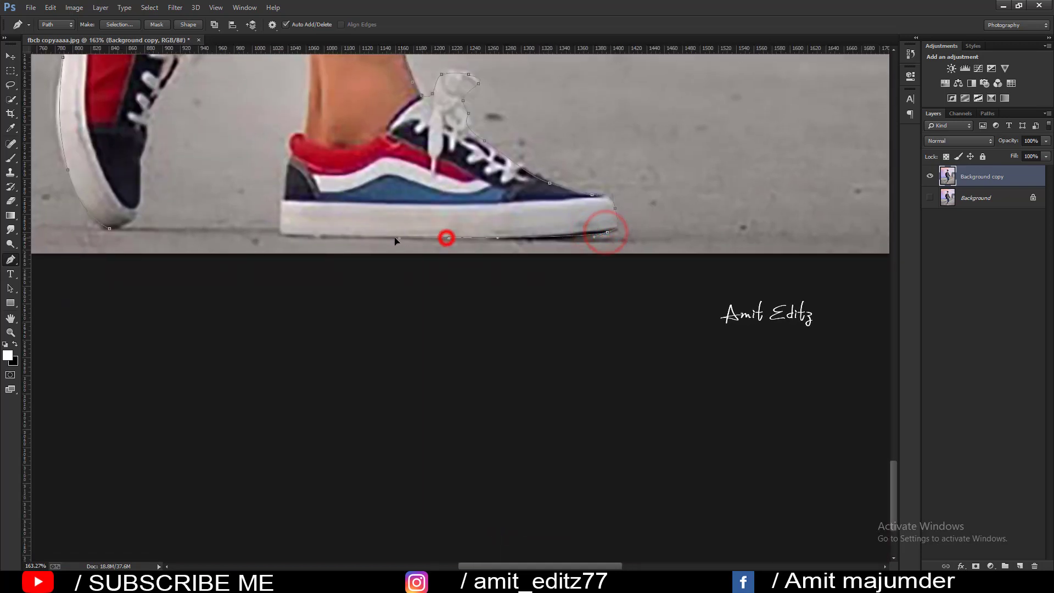
- Trace the path up the shoe's heel to the red collar
click(281, 232)
click(280, 201)
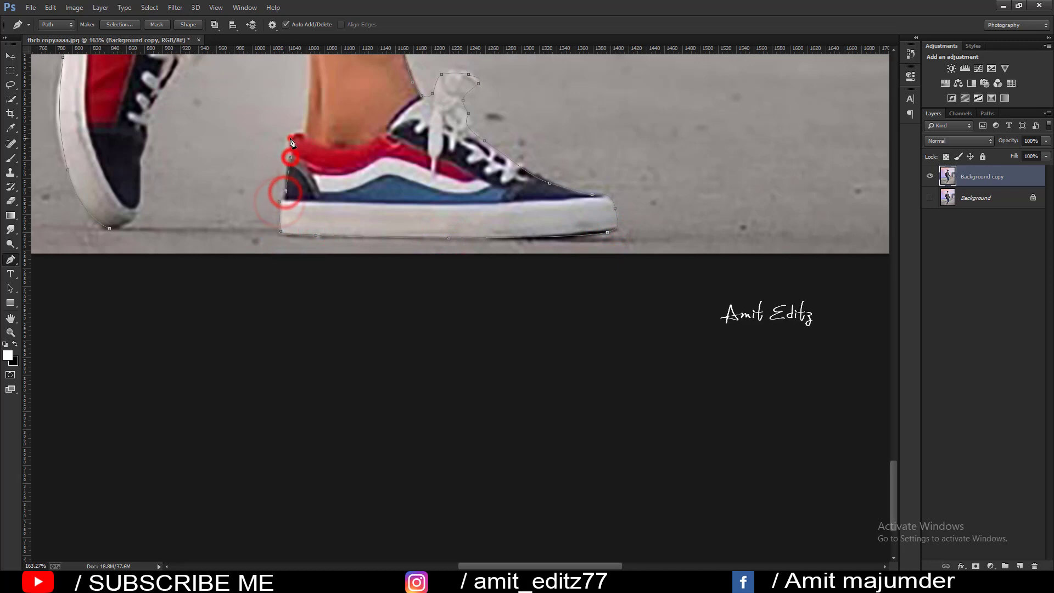
click(291, 157)
click(292, 136)
click(305, 132)
drag(330, 138, 323, 326)
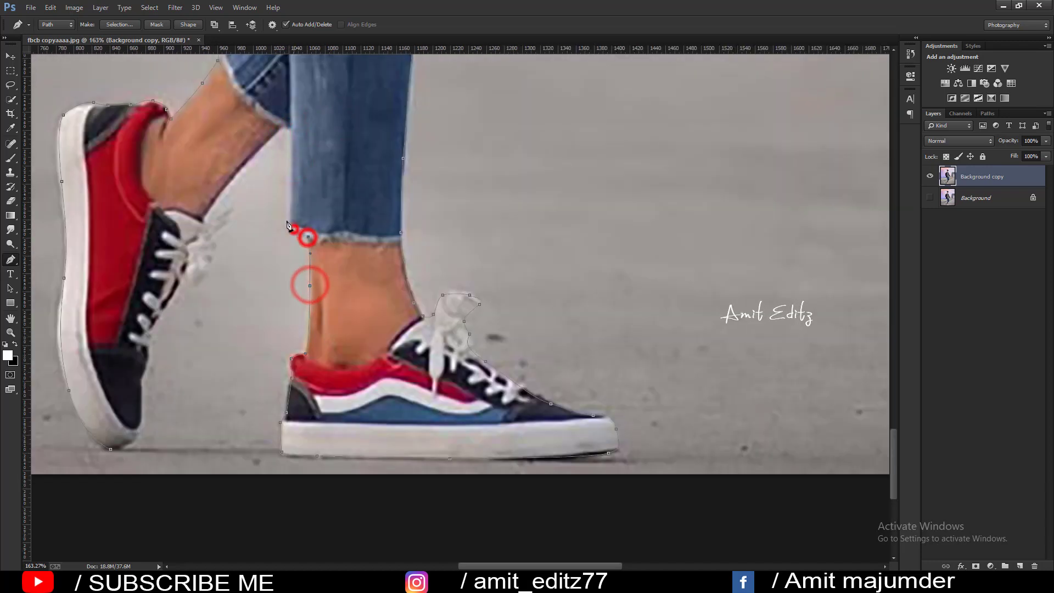
- Continue the path along the jeans hem and ankle toward the left shoe
click(290, 176)
click(284, 126)
click(255, 156)
click(214, 198)
click(204, 218)
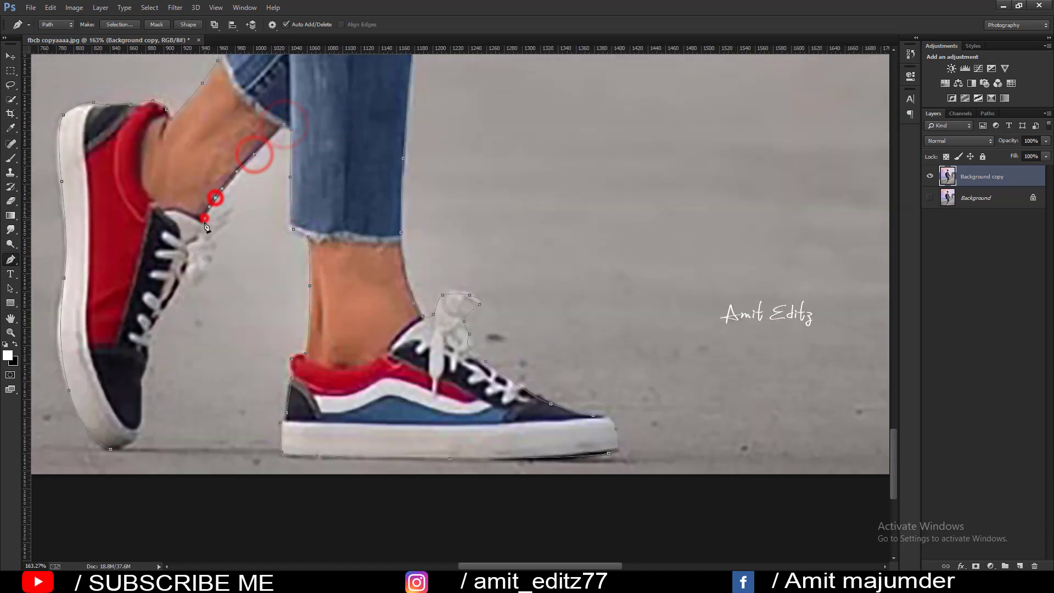
- Outline the left shoe's laces and tongue down its edge to the toe
click(227, 218)
click(214, 235)
click(205, 268)
click(194, 283)
click(163, 309)
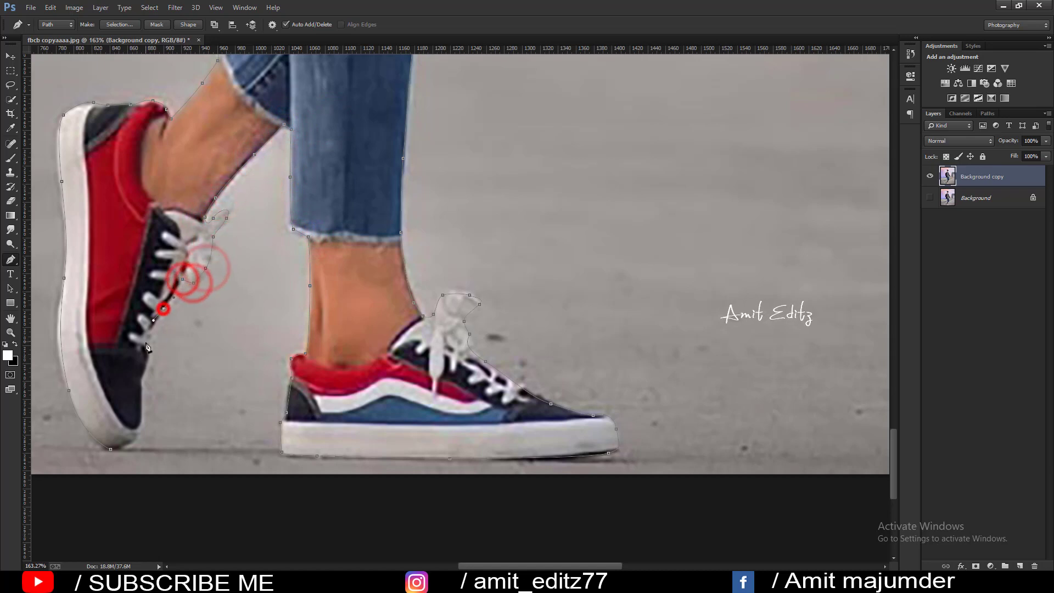
click(146, 346)
click(144, 371)
click(141, 396)
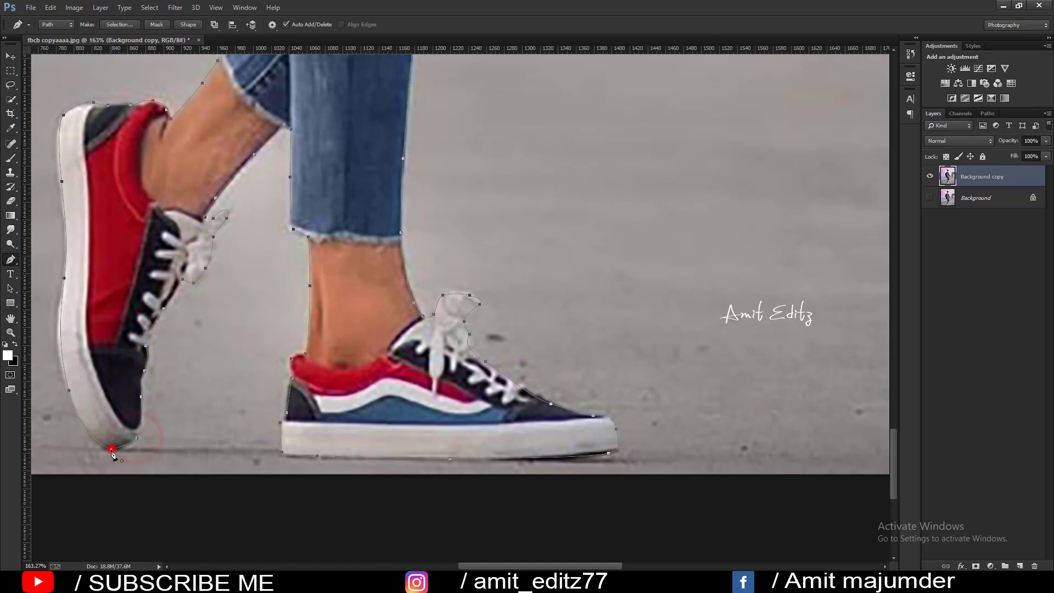
- Turn the finished path around the young man into a selection
right_click(122, 269)
click(154, 313)
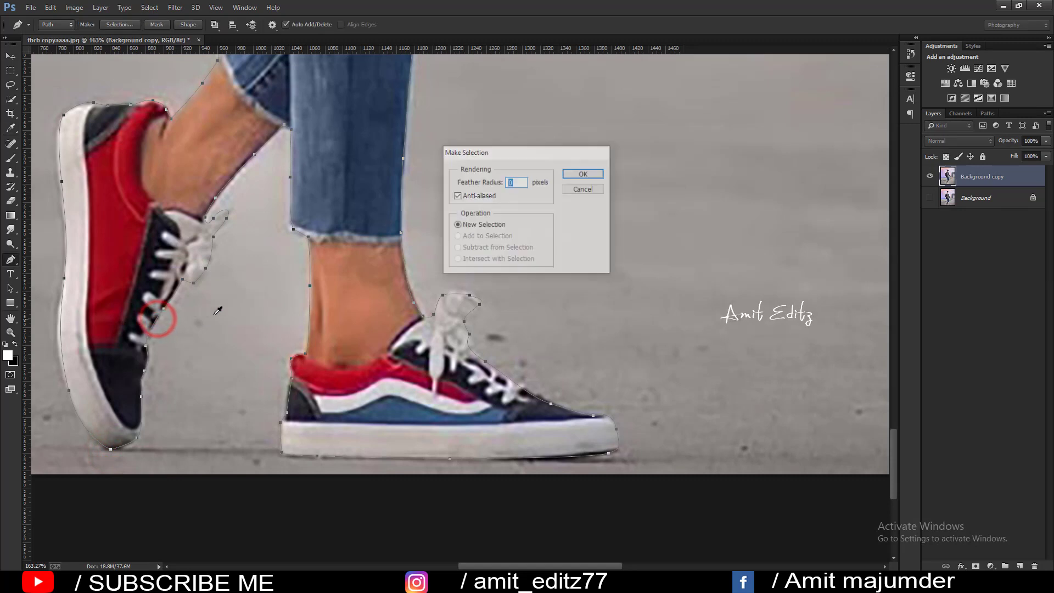
key(Return)
scroll(307, 285, down, 2)
scroll(317, 280, down, 2)
scroll(319, 282, down, 1)
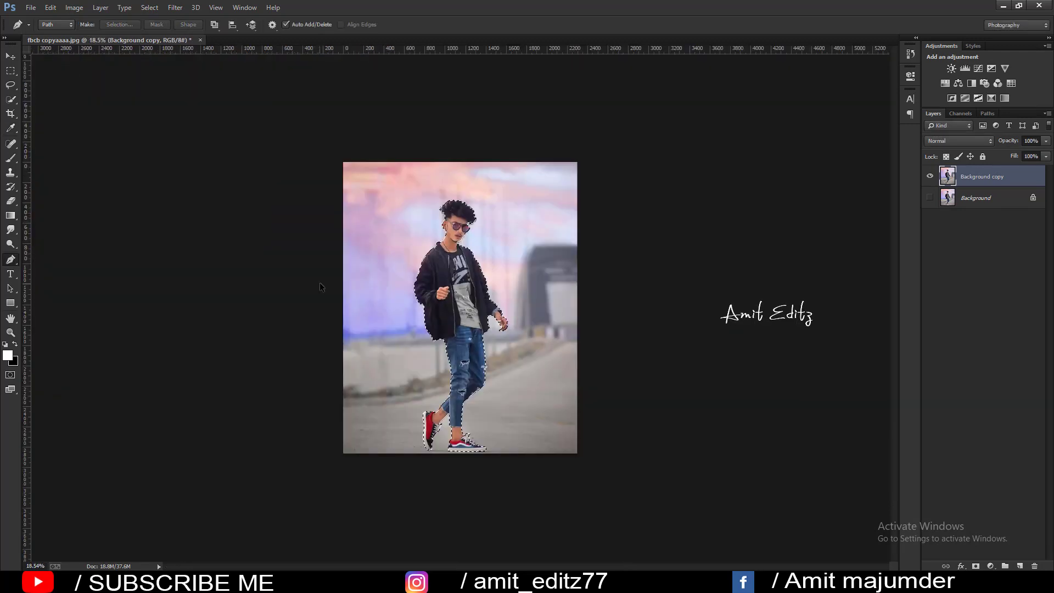
scroll(321, 282, up, 1)
scroll(320, 283, up, 1)
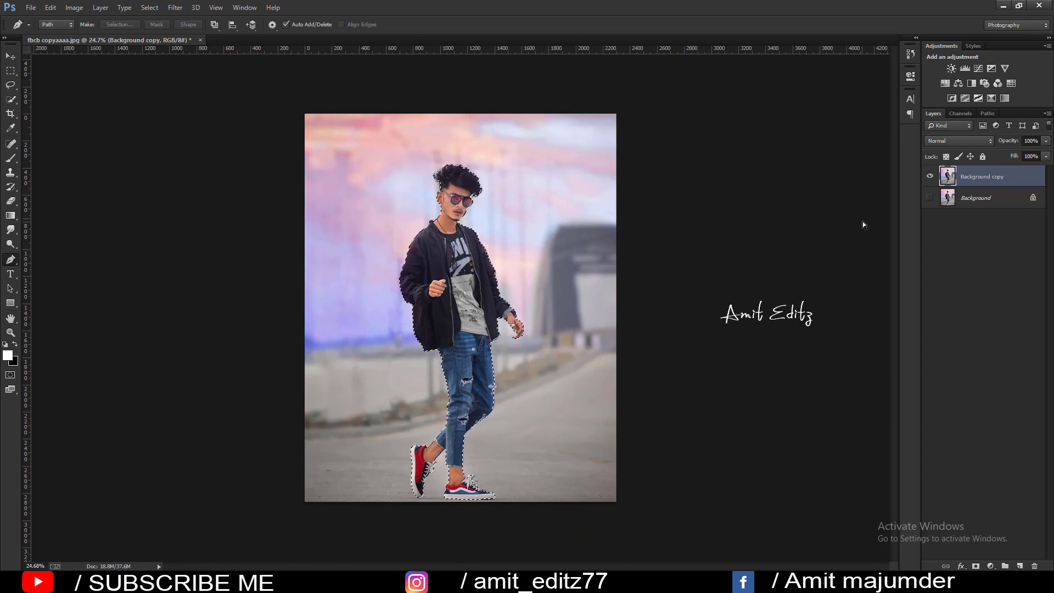
- Copy the selected man onto Layer 1 and hide the Background copy layer
key(ctrl+j)
click(931, 198)
scroll(562, 190, down, 1)
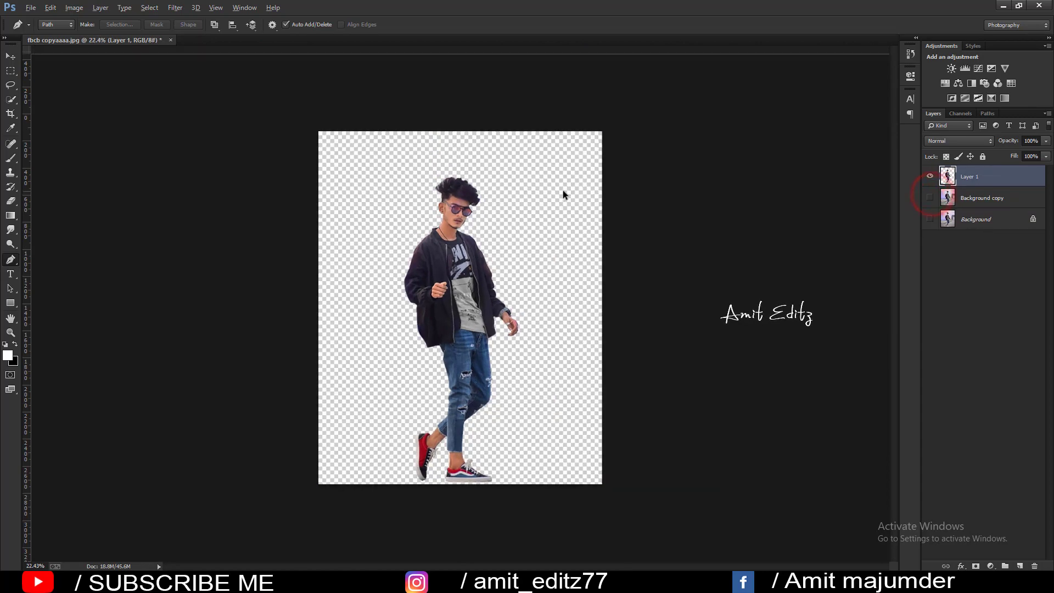
- Extend the canvas upward to 2350 × 3465 px and shift the man slightly up-left
click(14, 113)
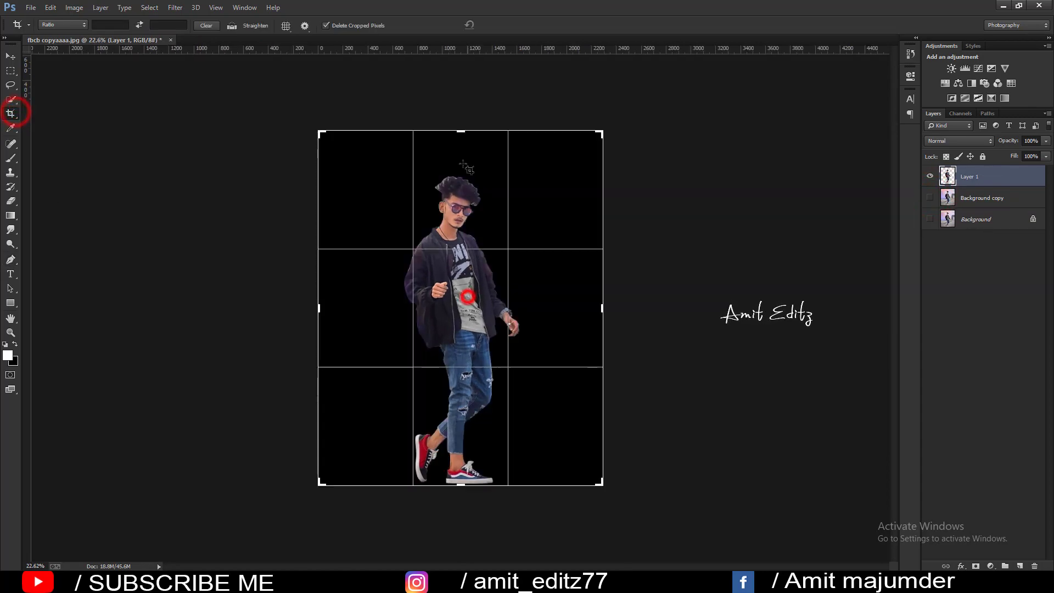
click(468, 296)
drag(457, 126, 458, 93)
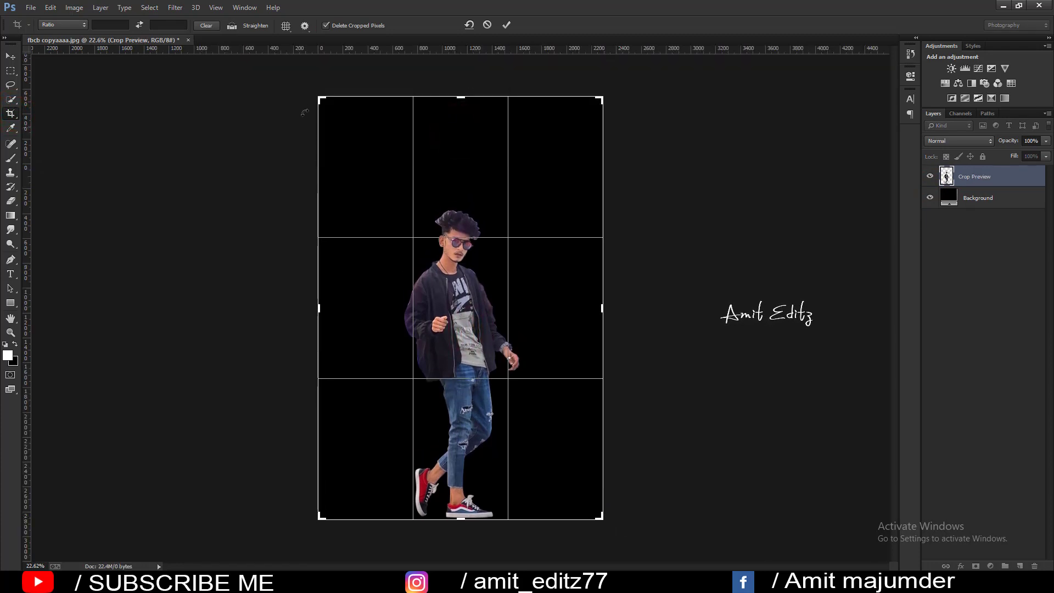
drag(319, 101, 316, 92)
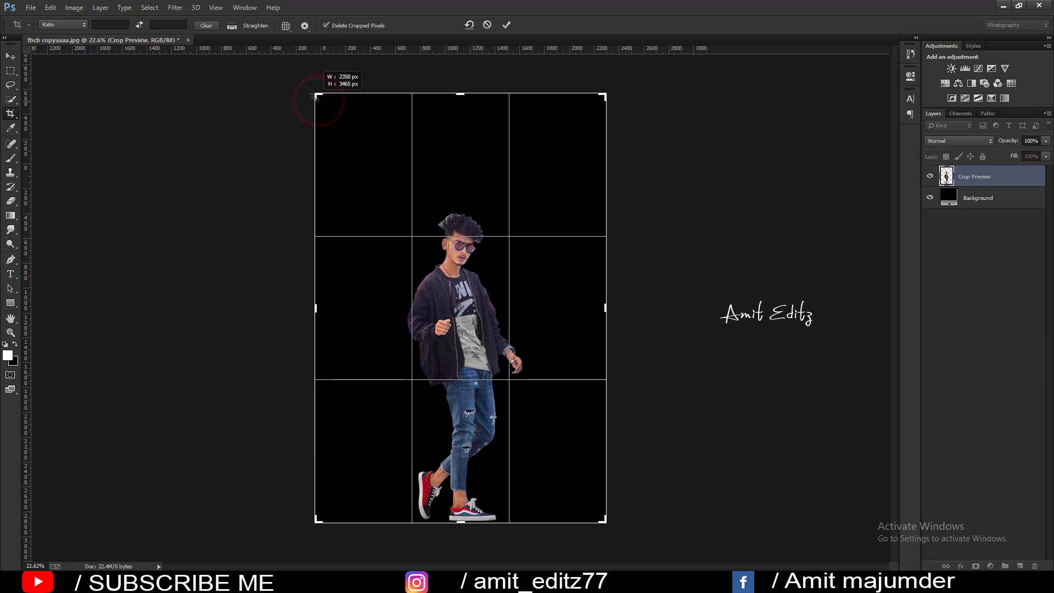
key(Return)
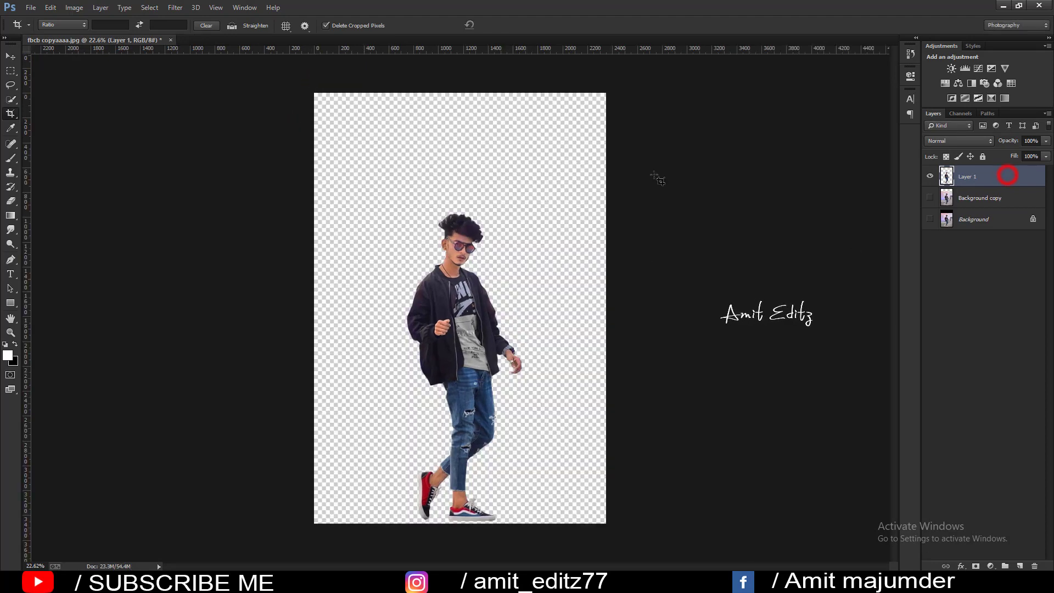
click(9, 56)
drag(449, 357, 448, 351)
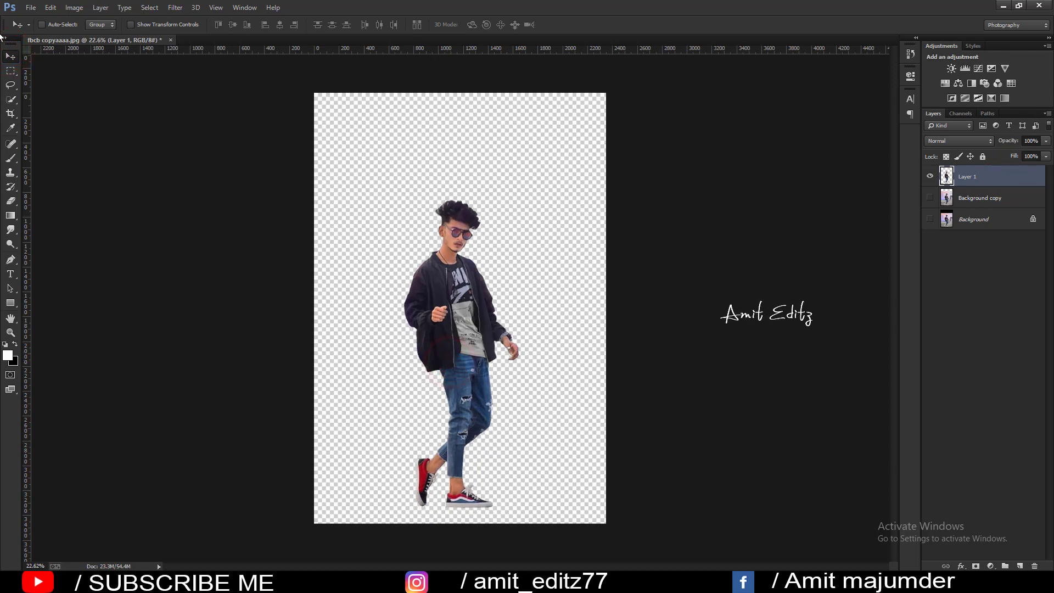
- Open the foggy city street photo and bring it into the composite document
click(30, 7)
click(34, 29)
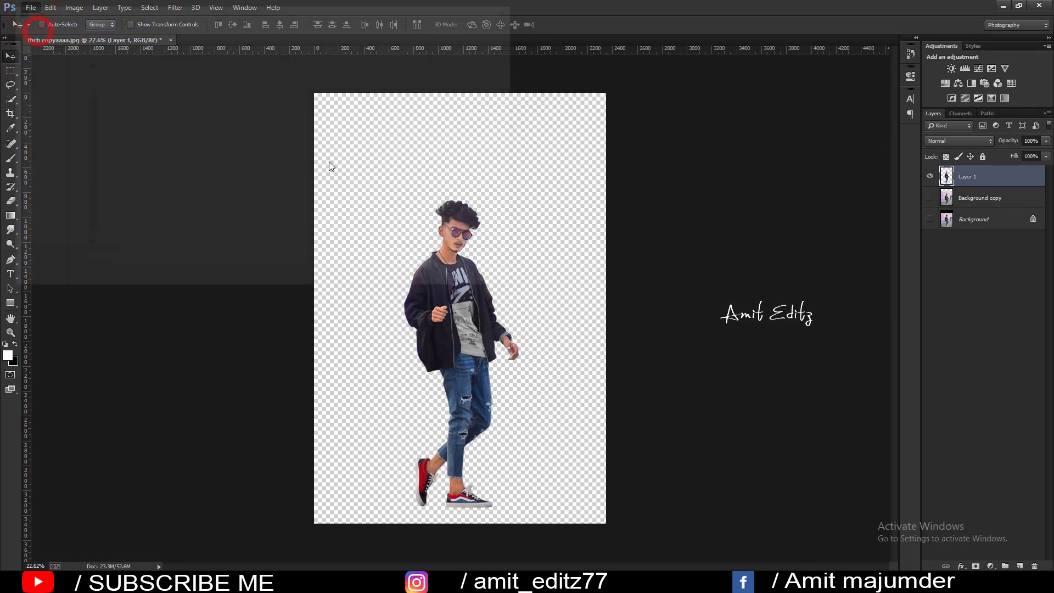
click(396, 102)
click(436, 278)
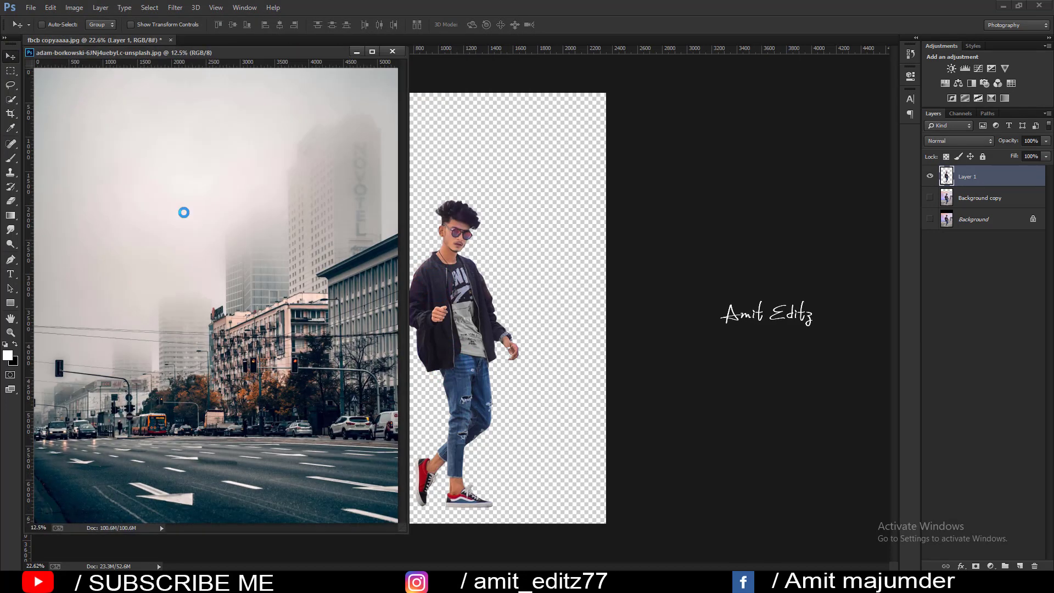
drag(209, 226, 406, 66)
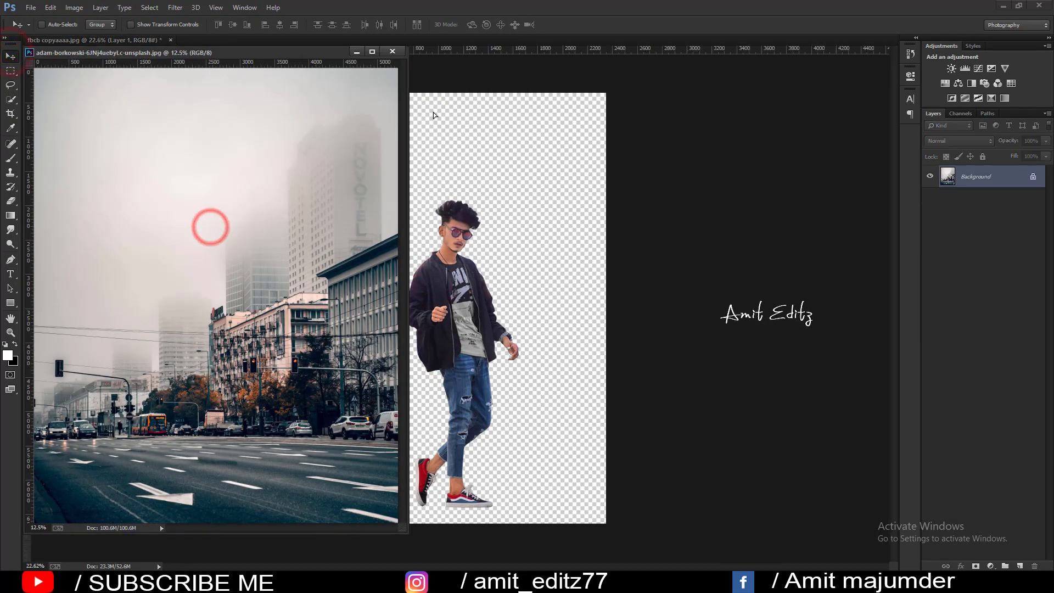
click(391, 51)
- Place the street layer beneath Layer 1 and position it as the man's backdrop
drag(547, 346, 429, 182)
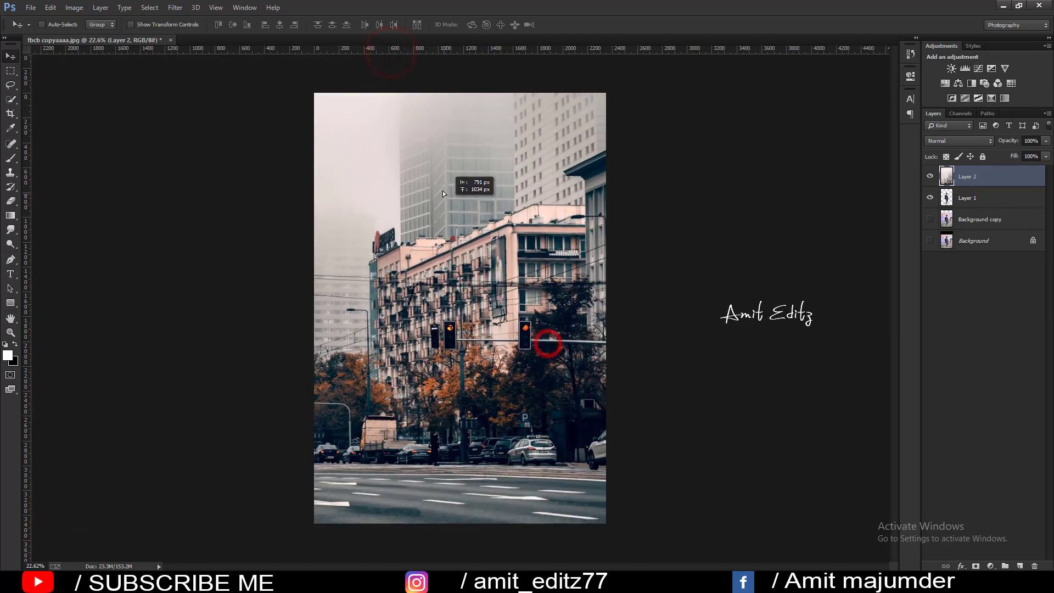
drag(505, 308, 484, 240)
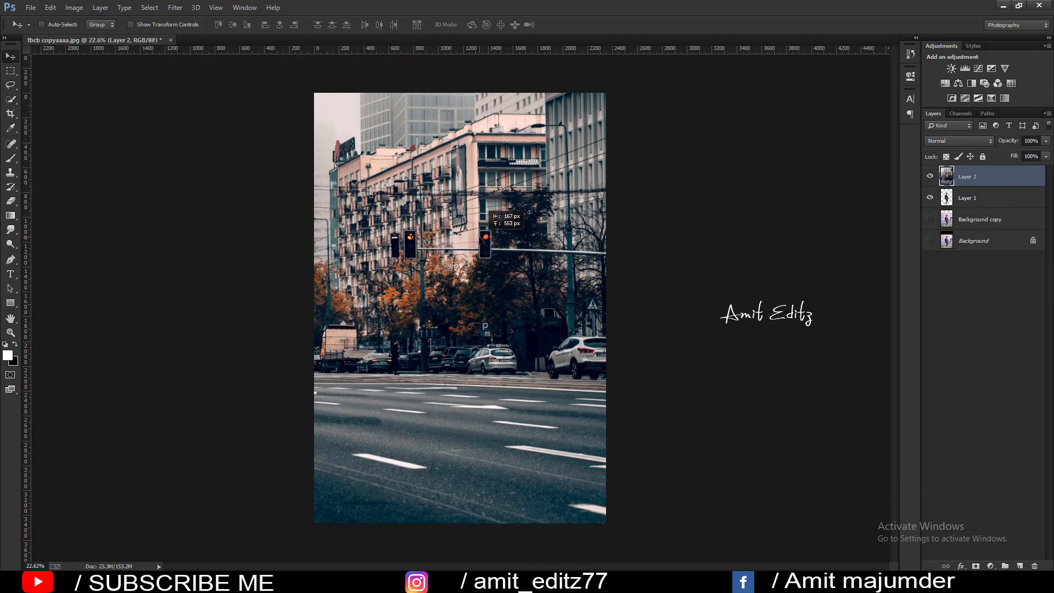
drag(971, 179, 969, 202)
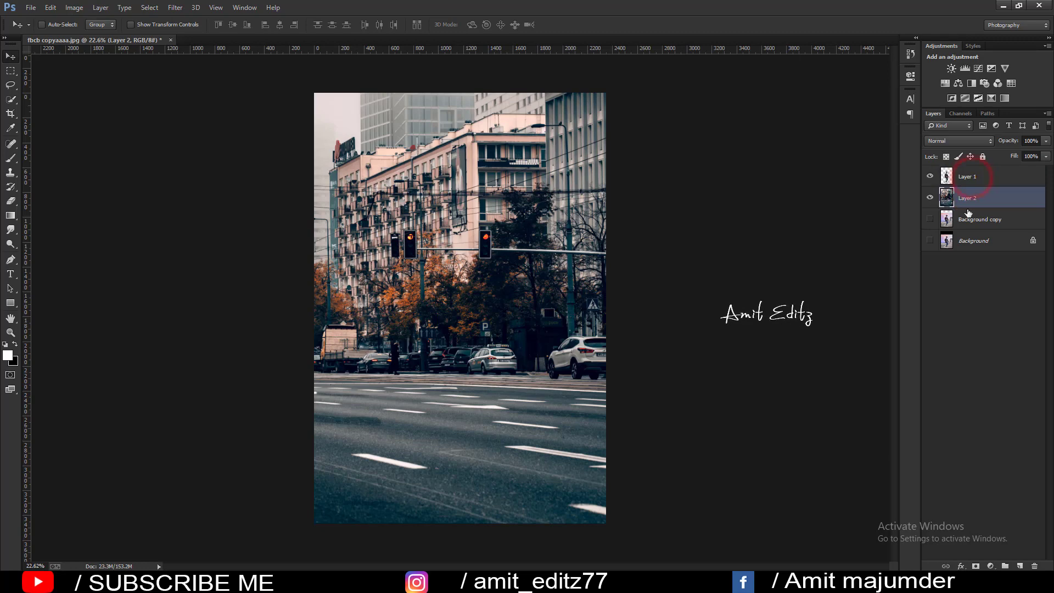
mouse_move(602, 340)
mouse_down()
mouse_move(572, 318)
mouse_move(696, 347)
mouse_up()
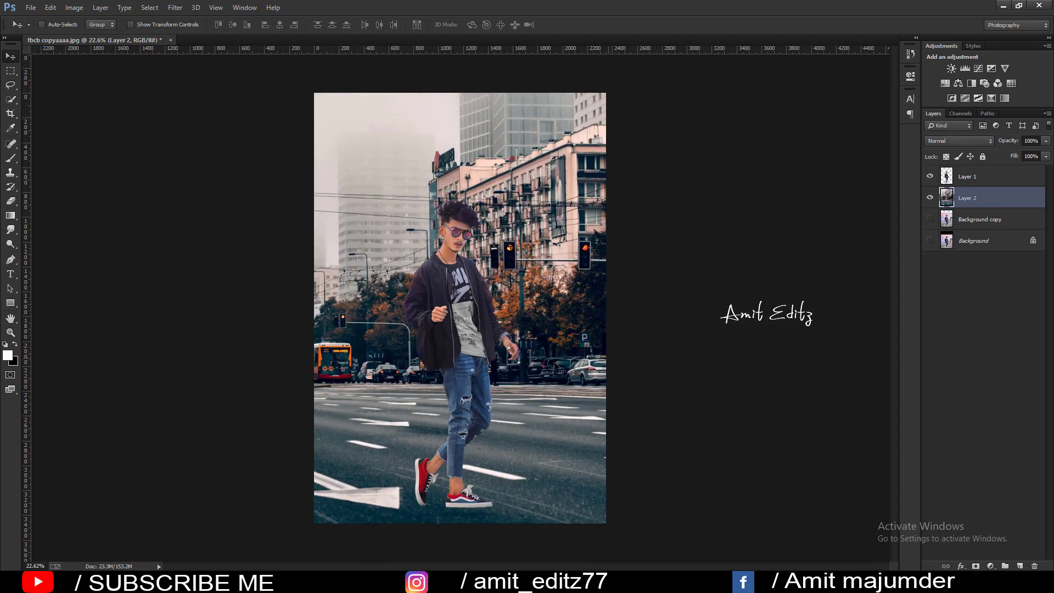
drag(560, 368, 508, 356)
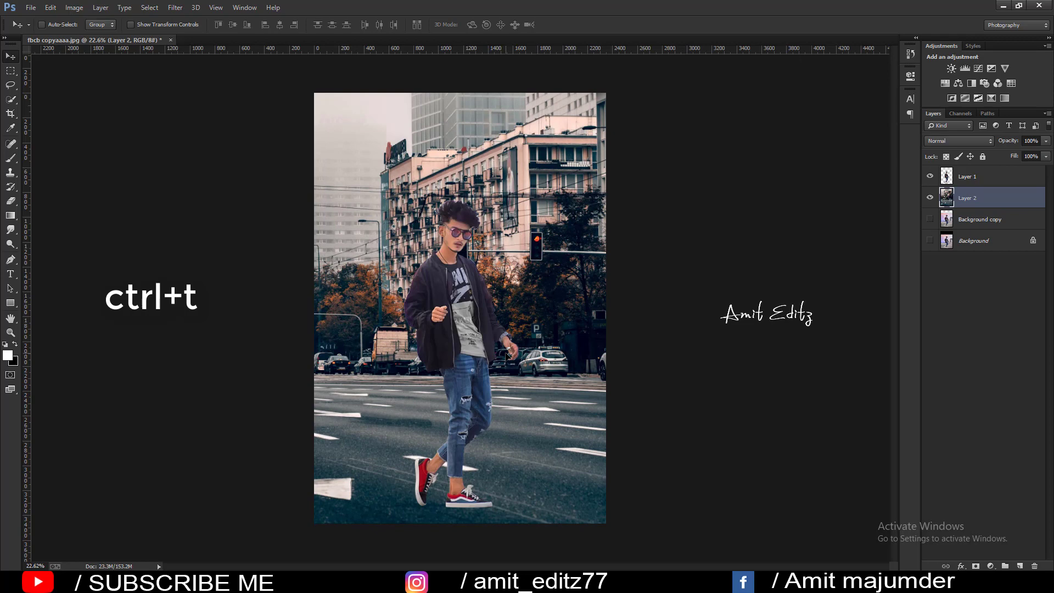
- Free-transform Layer 2's street backdrop, enlarging it to roughly 114.5% so it fills the canvas
key(ctrl+t)
key(ctrl+0)
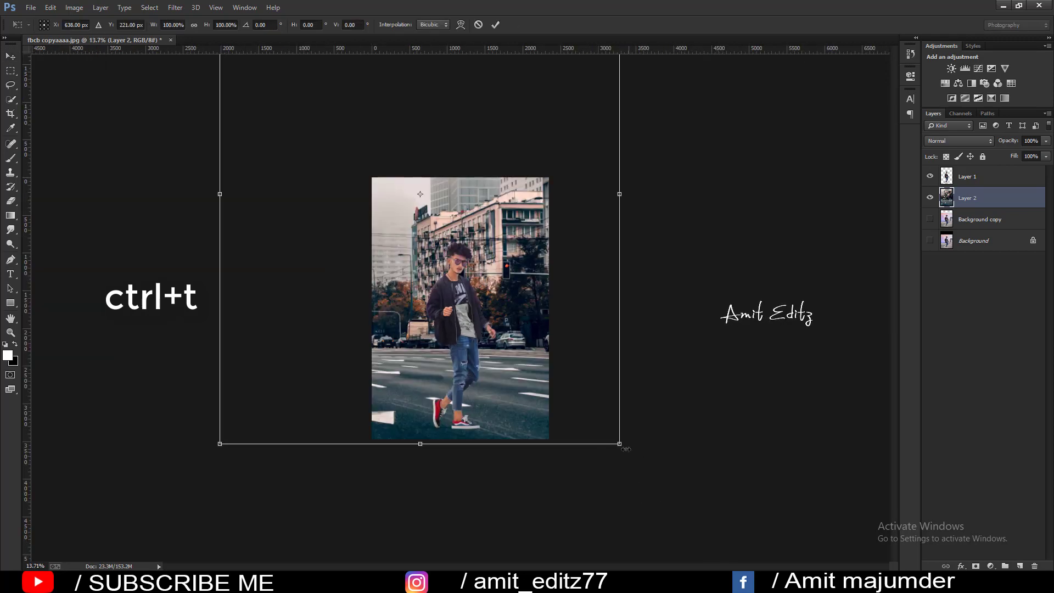
drag(620, 443, 608, 432)
mouse_move(580, 383)
mouse_down()
mouse_move(582, 418)
mouse_move(653, 504)
mouse_up()
mouse_move(581, 449)
mouse_down()
mouse_move(583, 386)
mouse_move(595, 382)
mouse_move(584, 370)
mouse_move(577, 405)
mouse_up()
mouse_move(653, 467)
mouse_down()
mouse_move(621, 428)
mouse_move(624, 439)
mouse_move(603, 442)
mouse_move(618, 443)
mouse_move(613, 434)
mouse_up()
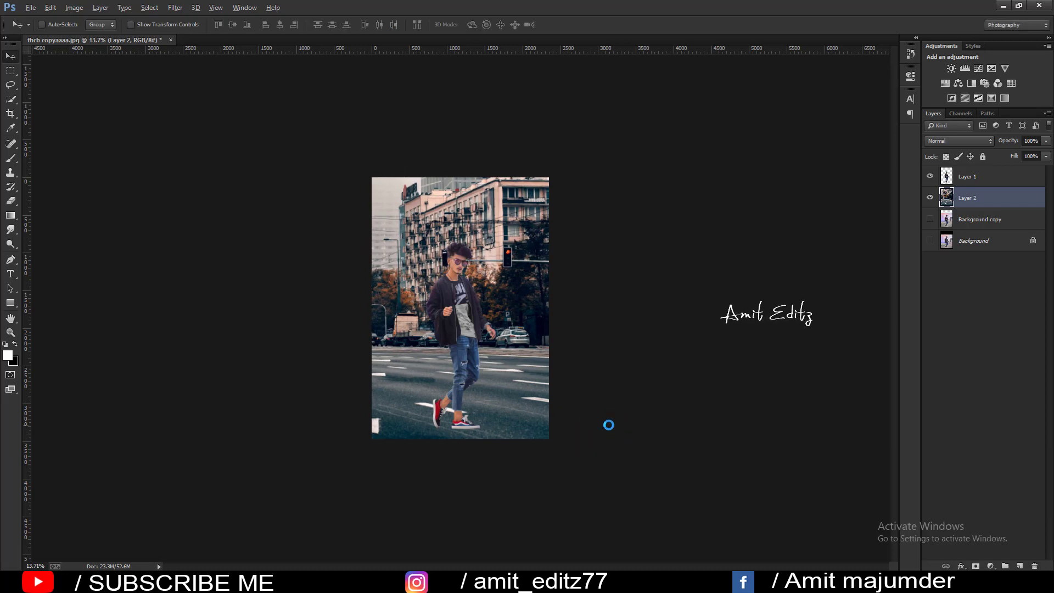
scroll(610, 425, up, 2)
scroll(612, 426, up, 3)
- Deselect, crop away the backdrop's overflow with Delete Cropped Pixels, and duplicate Layer 2
click(11, 101)
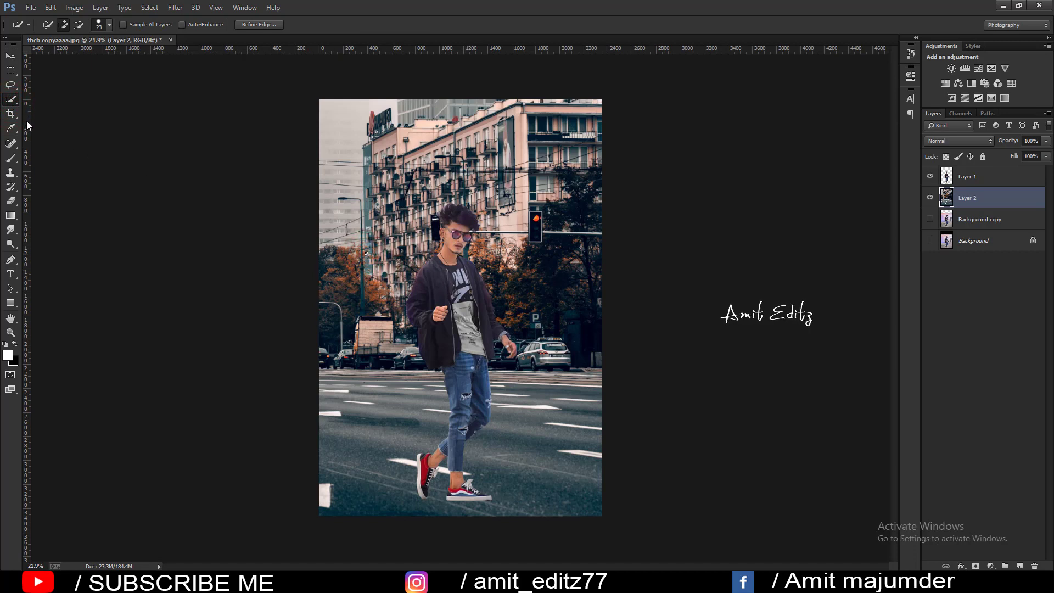
key(ctrl+d)
click(10, 113)
click(459, 100)
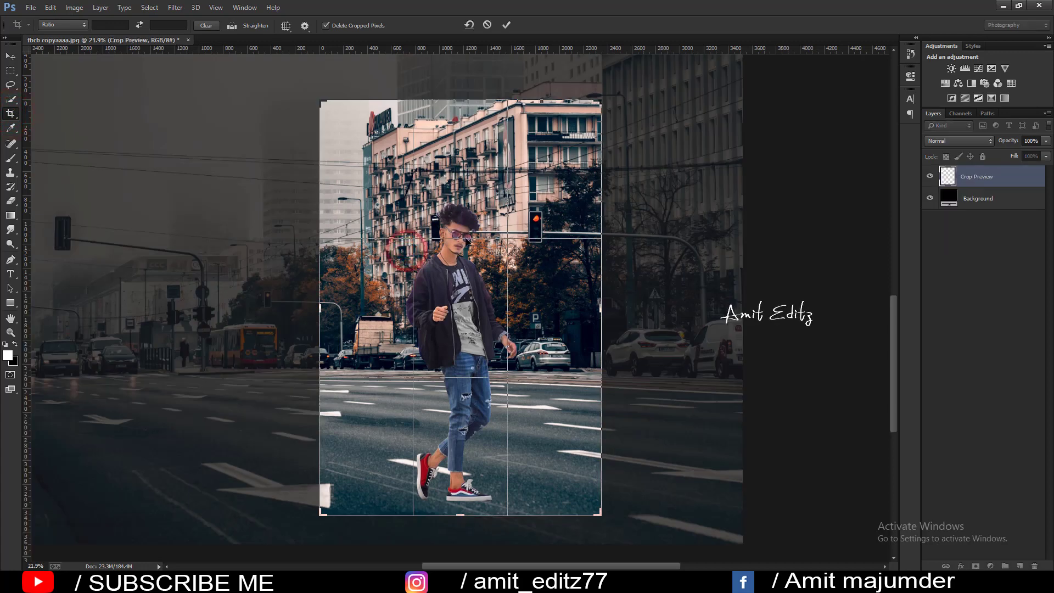
drag(460, 100, 459, 94)
key(Return)
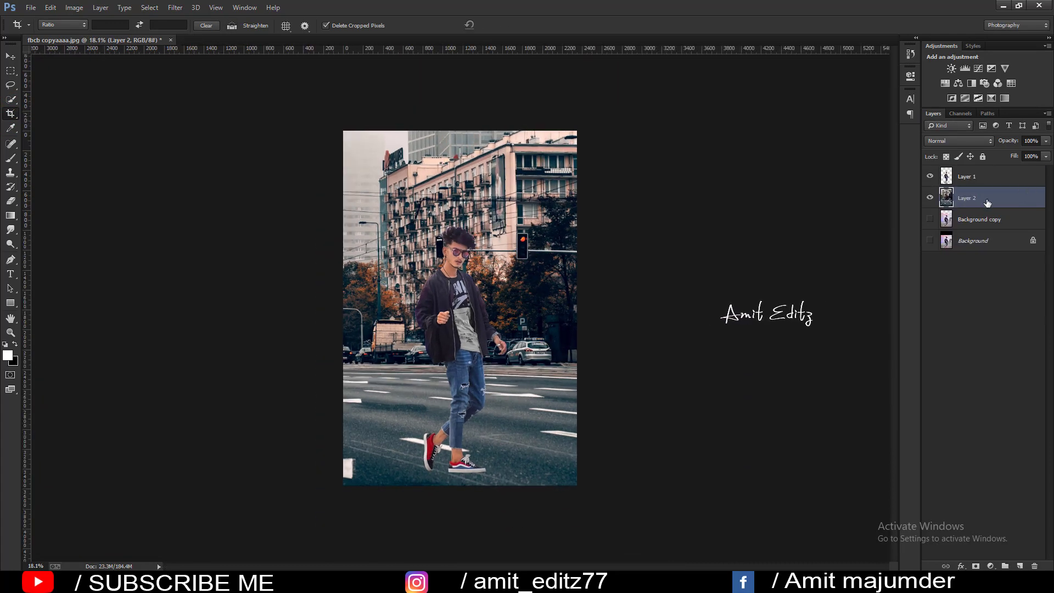
drag(987, 203, 1019, 566)
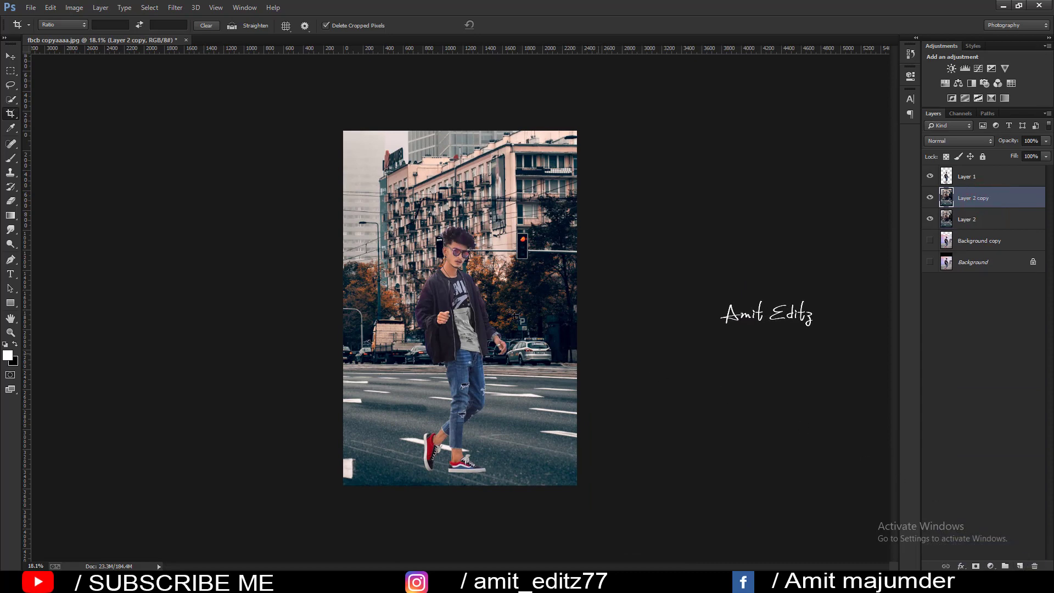
- Apply a Tilt-Shift blur to Layer 2 copy with its focus band at the man's feet
click(11, 56)
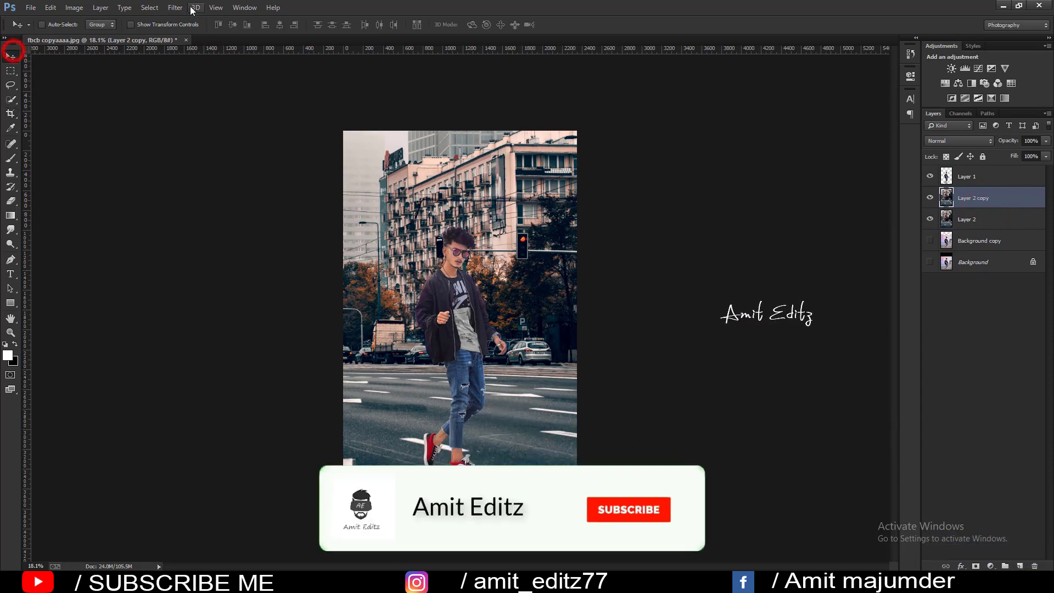
click(175, 7)
mouse_move(239, 138)
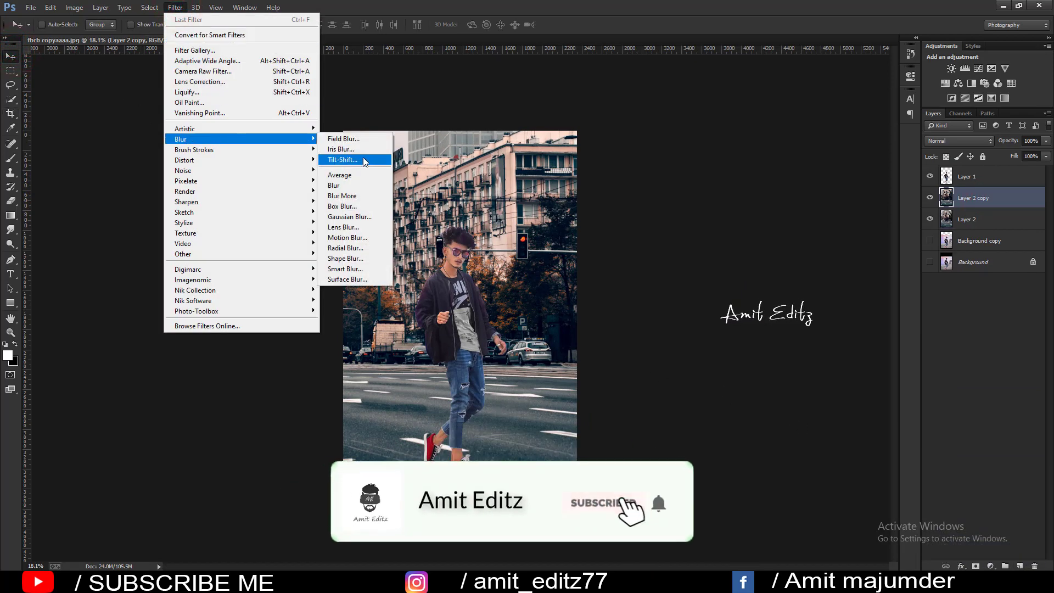
click(357, 160)
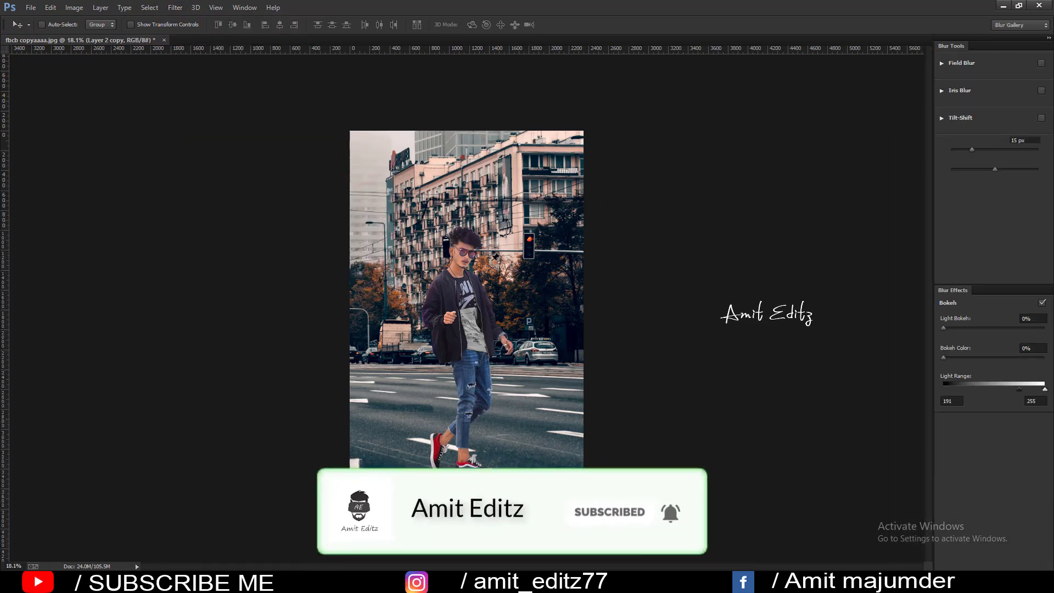
drag(476, 467, 473, 507)
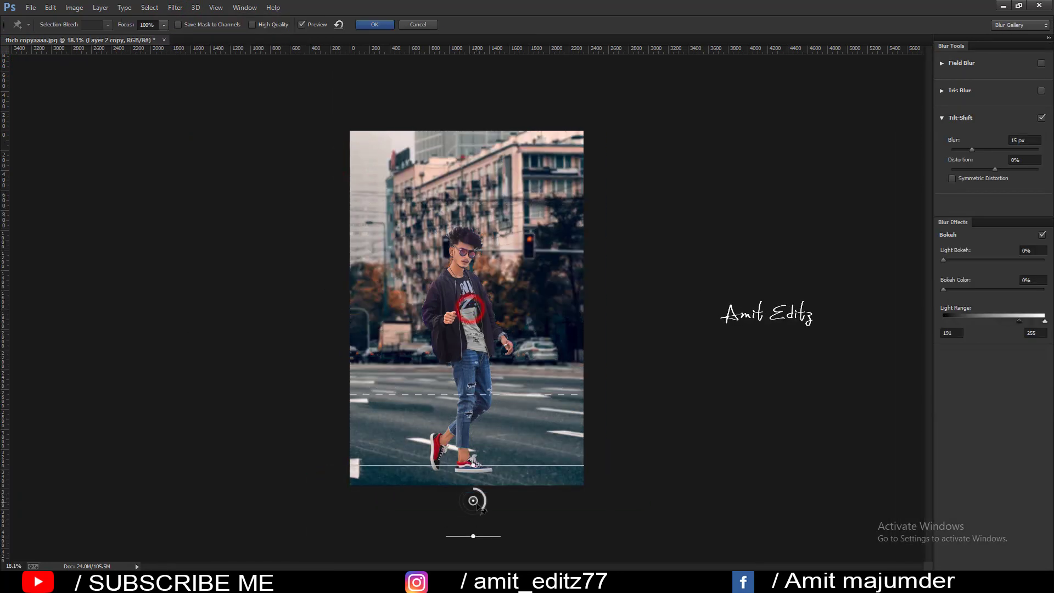
drag(471, 471, 473, 458)
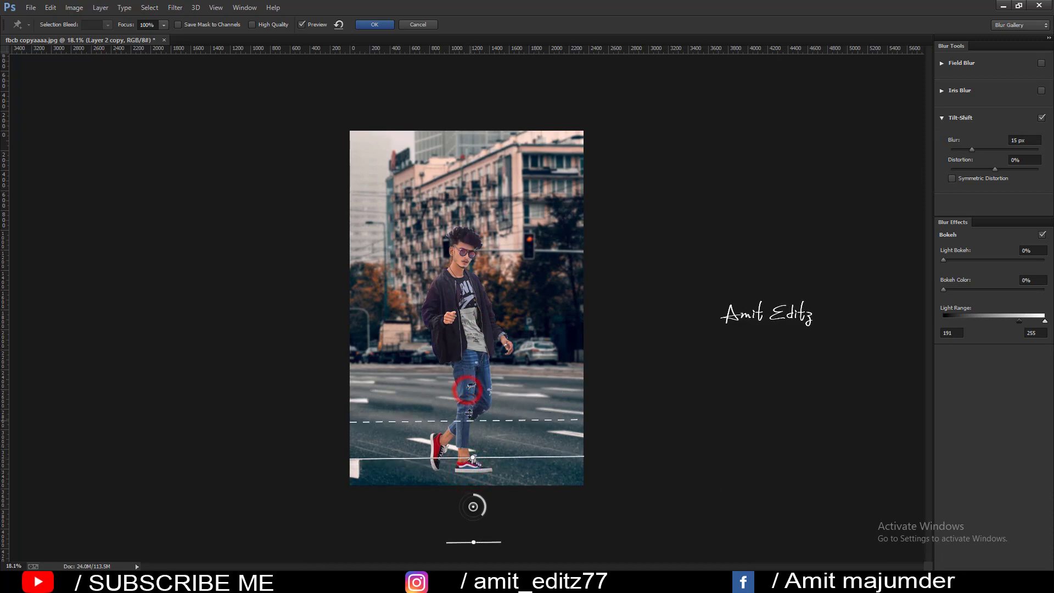
- Set the blur to 54 px with 32% Light Bokeh and light range 163–167
drag(971, 150, 988, 149)
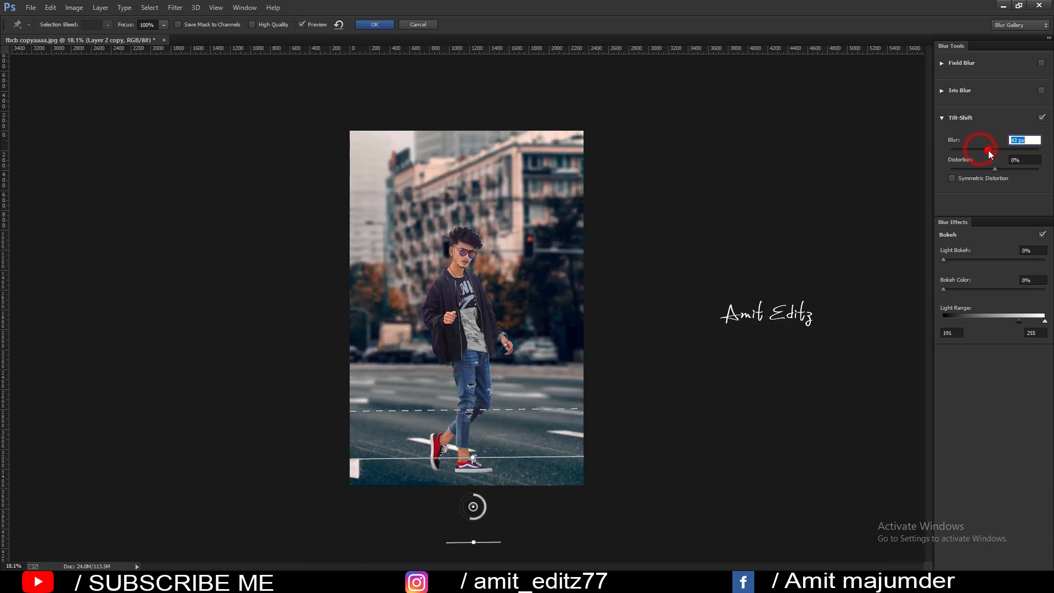
drag(956, 260, 965, 260)
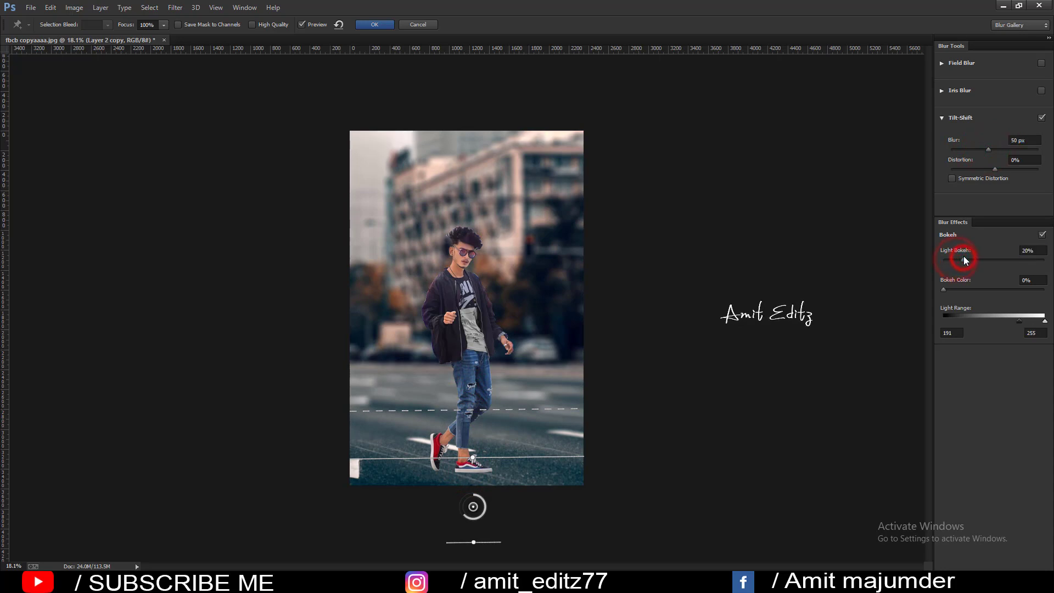
mouse_move(970, 319)
mouse_down()
mouse_move(1038, 321)
mouse_move(1024, 321)
mouse_up()
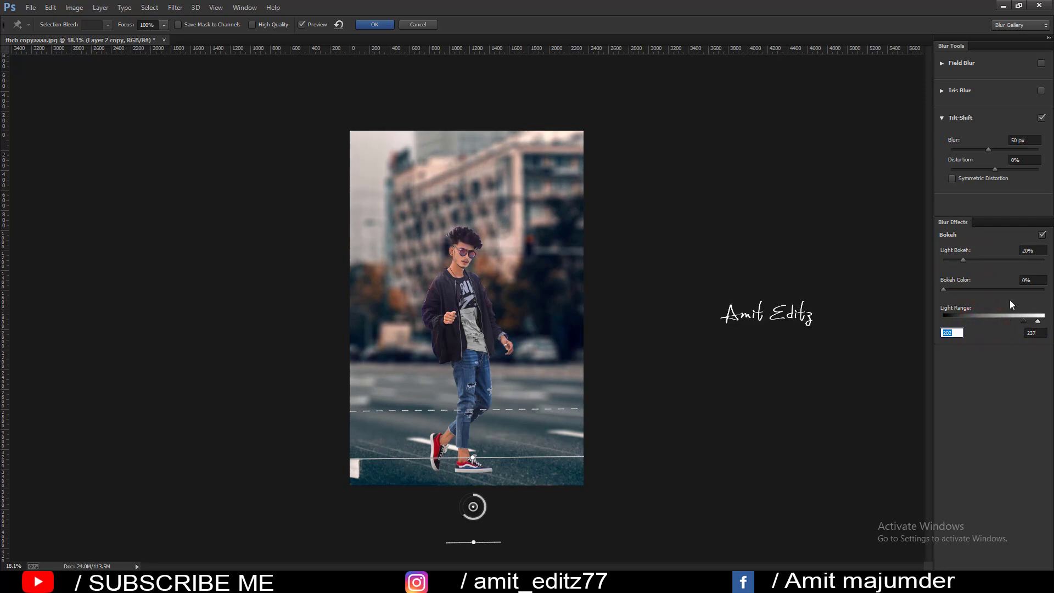
drag(964, 260, 975, 259)
drag(1024, 322, 1011, 321)
drag(988, 154, 990, 152)
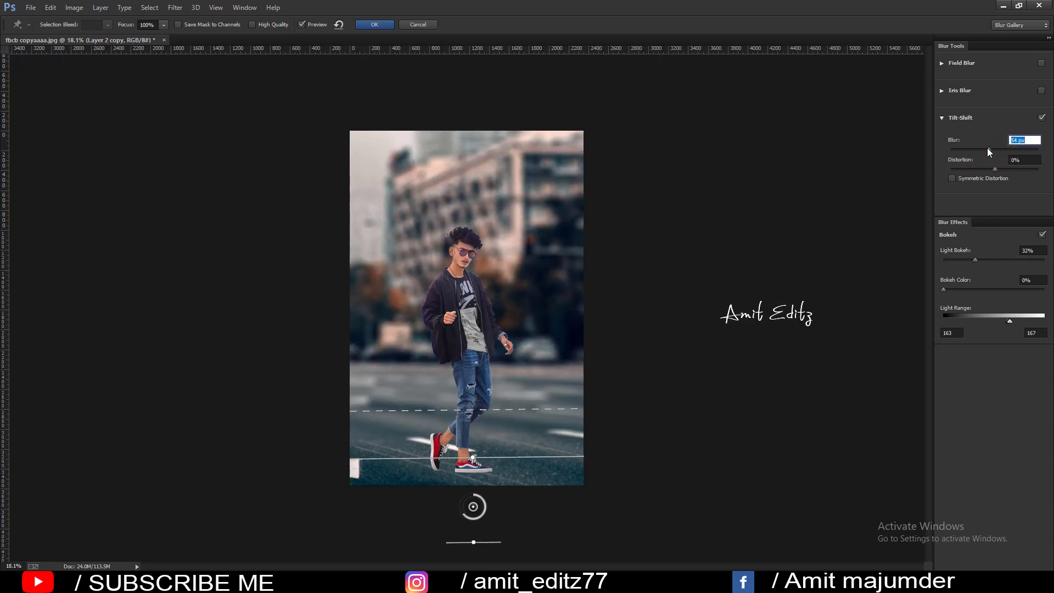
- Raise the blur to 78 px and Light Bokeh to 43%, and nudge the focus centre up
drag(981, 260, 995, 259)
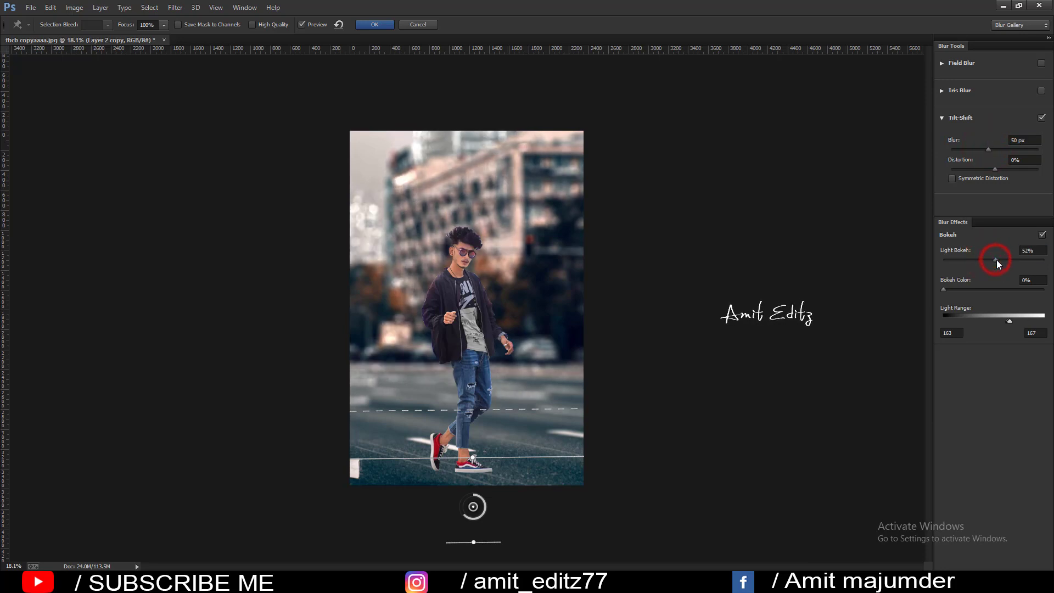
mouse_move(1015, 322)
mouse_down()
mouse_move(1037, 323)
mouse_move(977, 321)
mouse_move(1016, 321)
mouse_up()
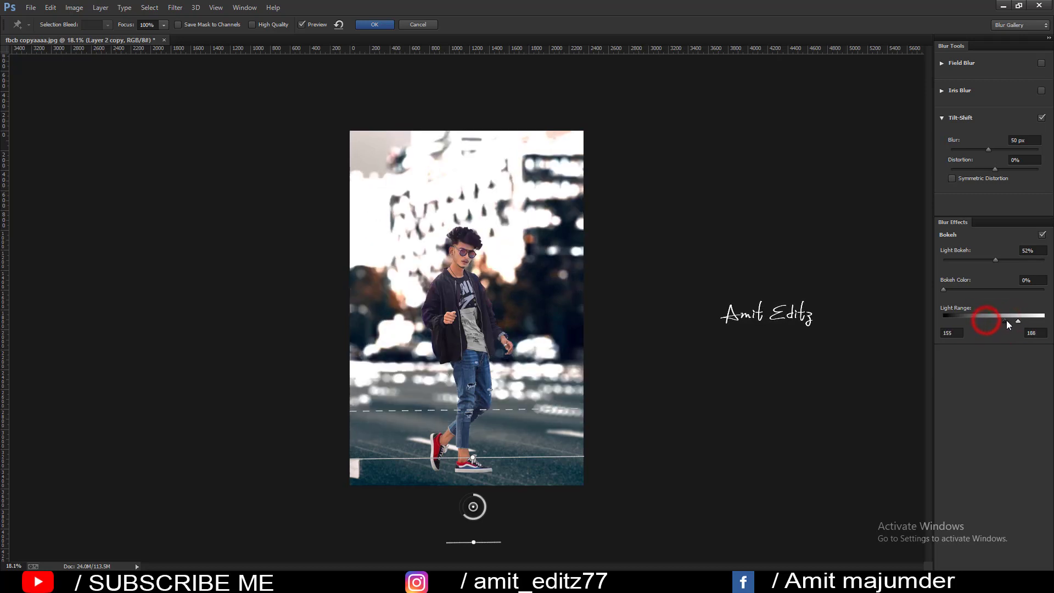
drag(988, 149, 992, 149)
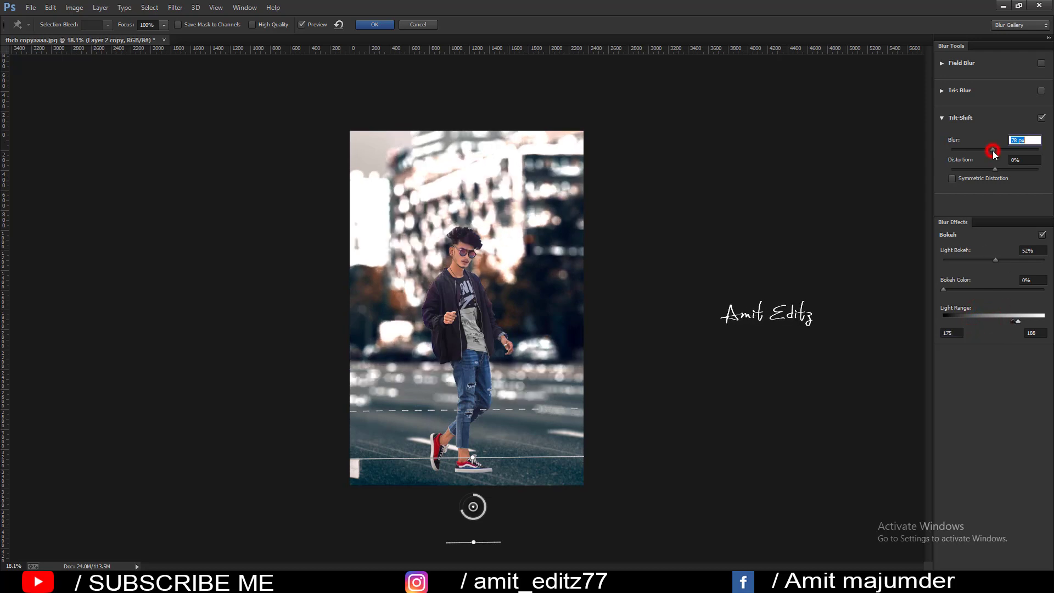
drag(1018, 322, 1035, 322)
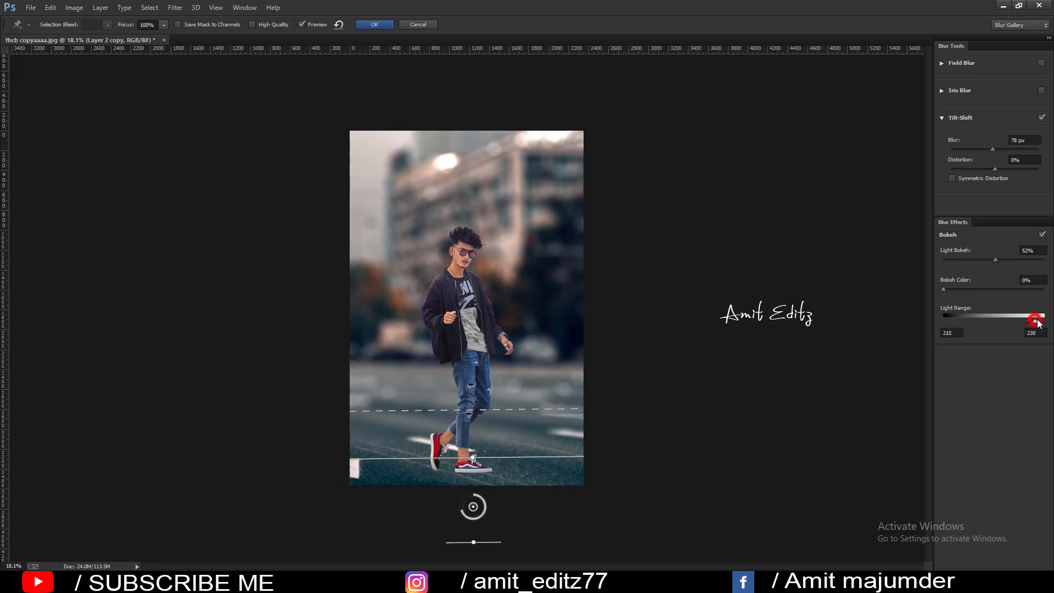
drag(1037, 322, 1038, 324)
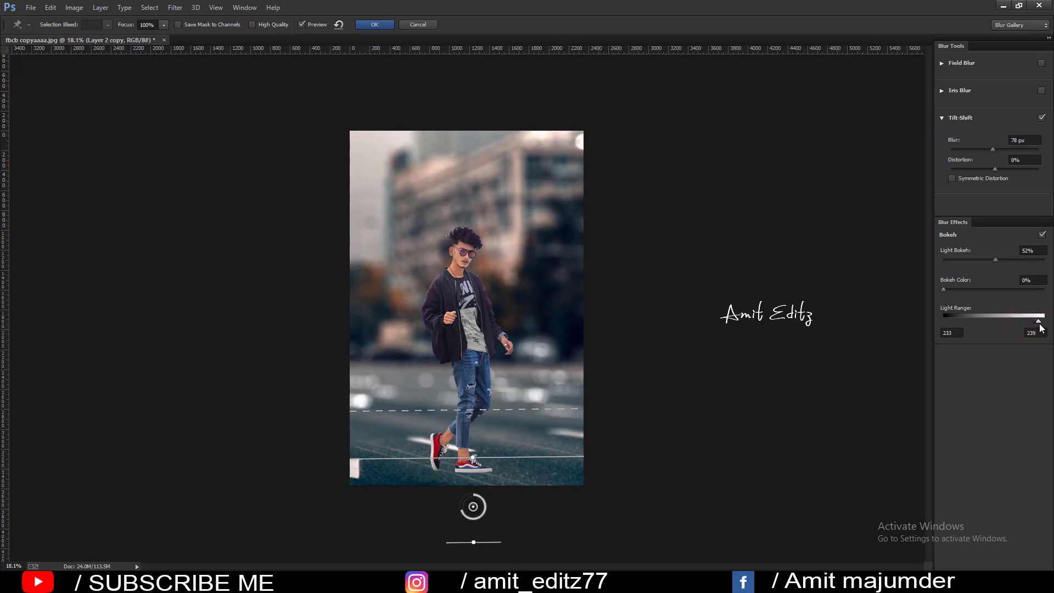
click(1047, 326)
drag(1046, 326, 1027, 325)
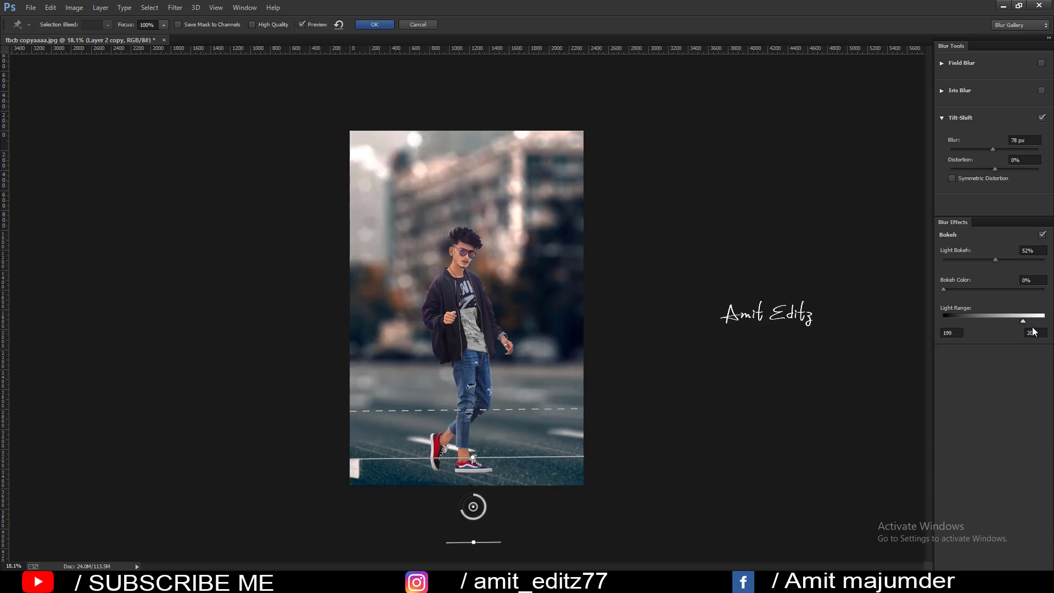
click(1024, 323)
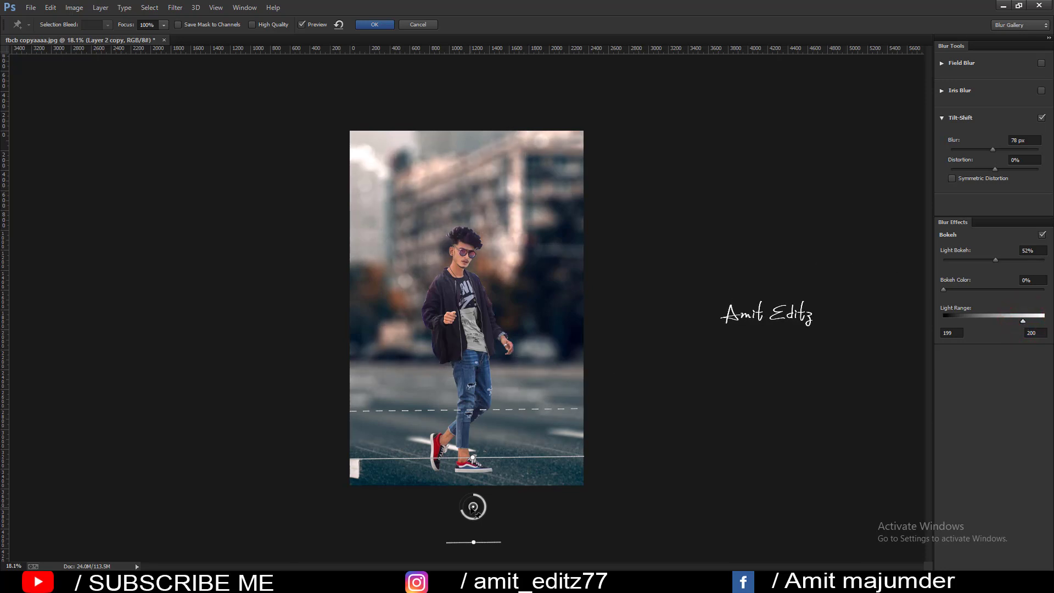
drag(473, 506, 470, 484)
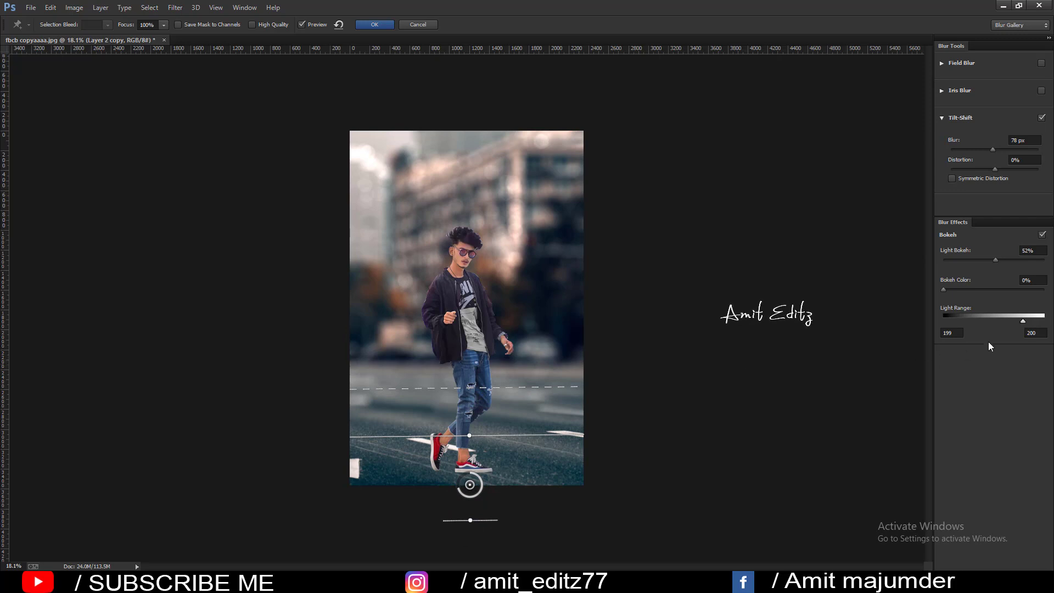
- Rebalance Light Bokeh strength and narrow the light range that produces bokeh
drag(1018, 323, 1022, 326)
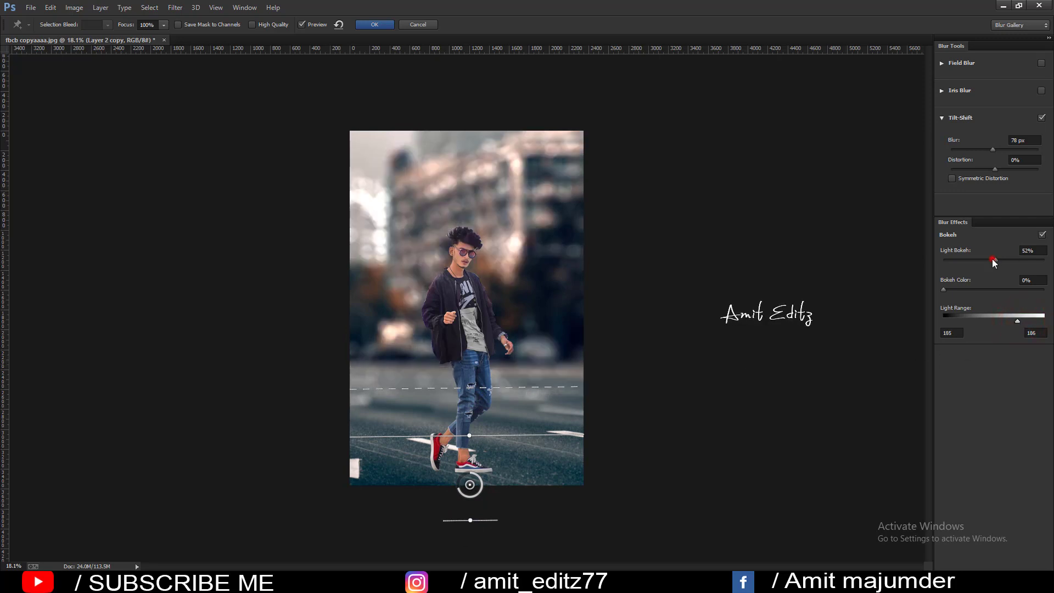
drag(993, 259, 980, 259)
drag(1018, 321, 1028, 322)
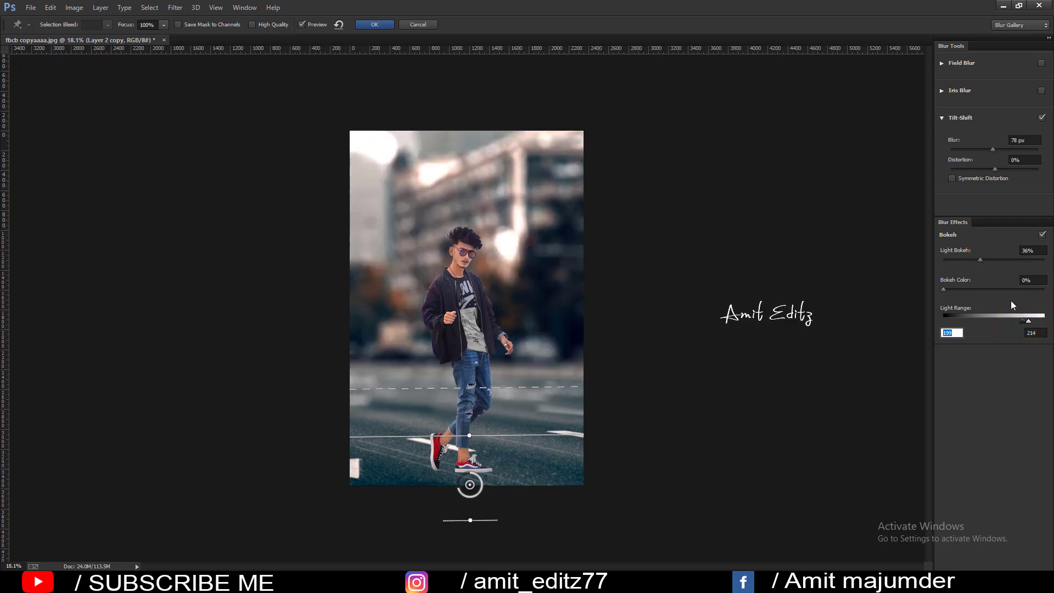
drag(982, 258, 1004, 260)
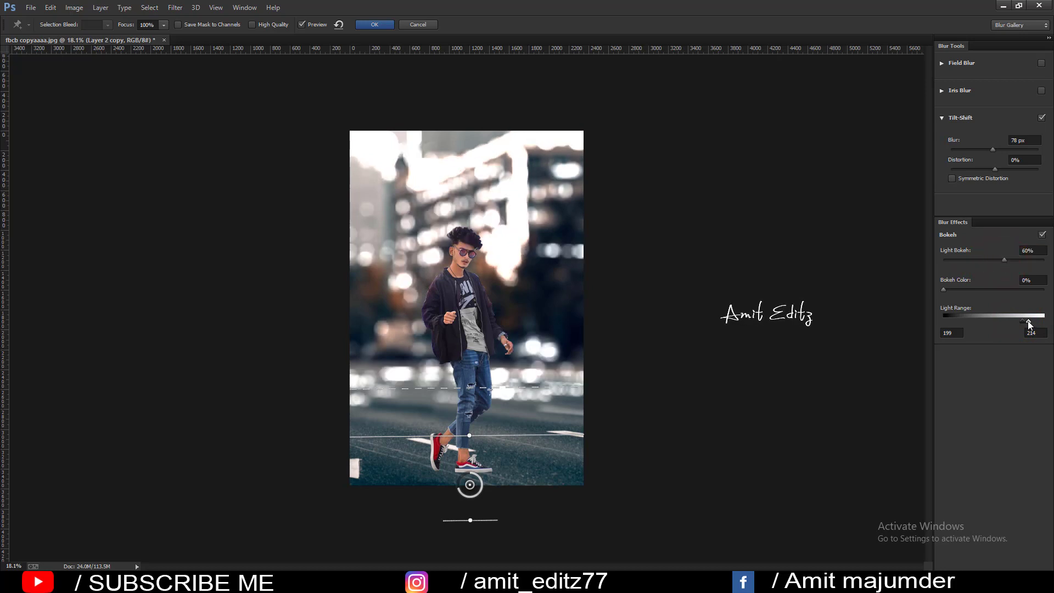
drag(1029, 322, 1009, 323)
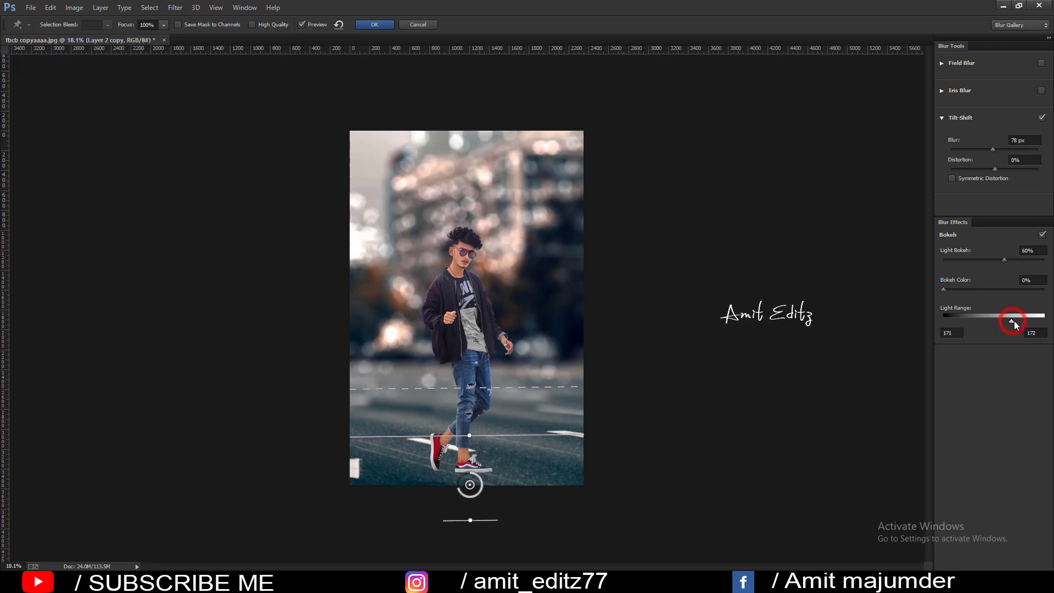
drag(1014, 324, 1013, 333)
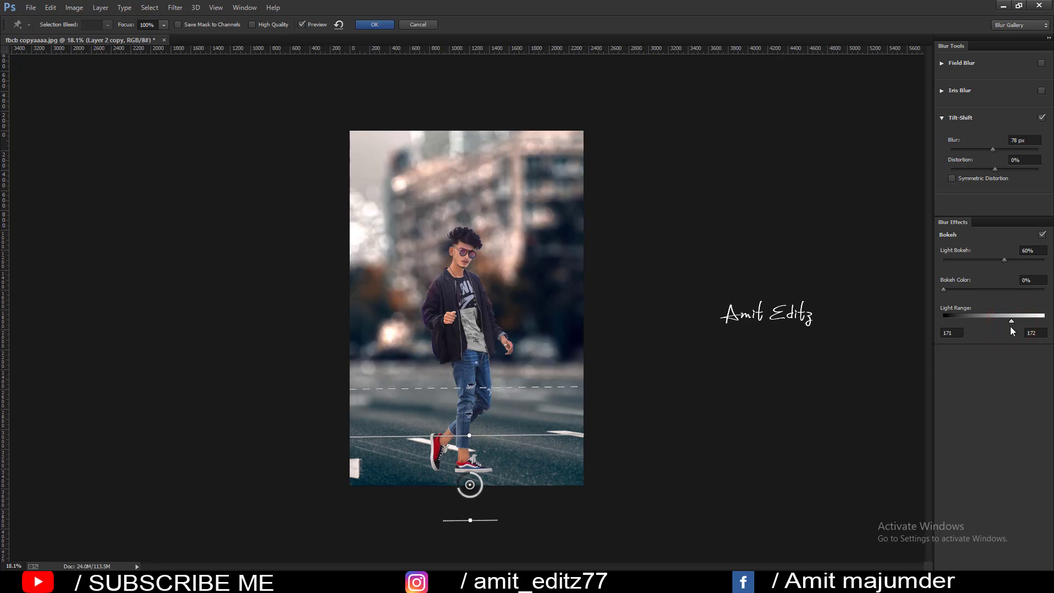
click(1012, 321)
click(1013, 322)
drag(1013, 323, 1013, 324)
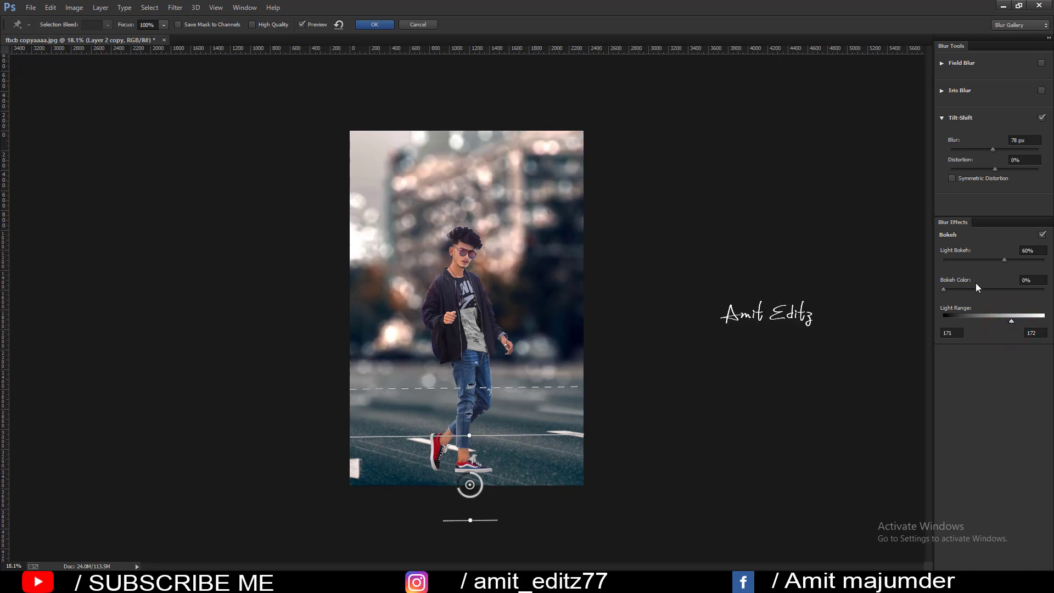
drag(1012, 323, 1011, 324)
- Settle the light range at 186–187 with 60% Light Bokeh and apply the blur
click(1012, 322)
click(1011, 323)
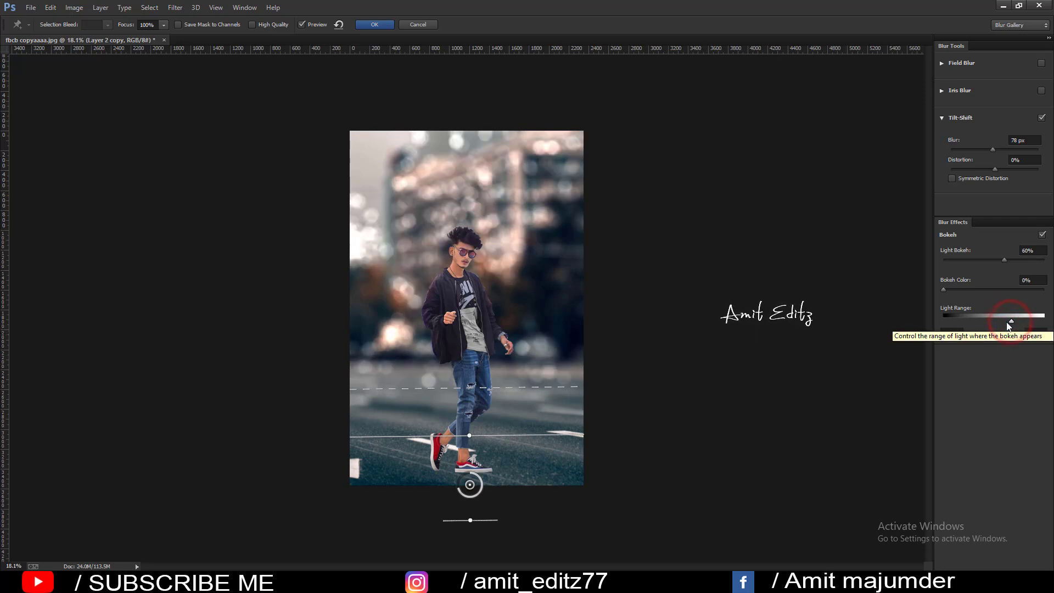
drag(1011, 324, 1009, 325)
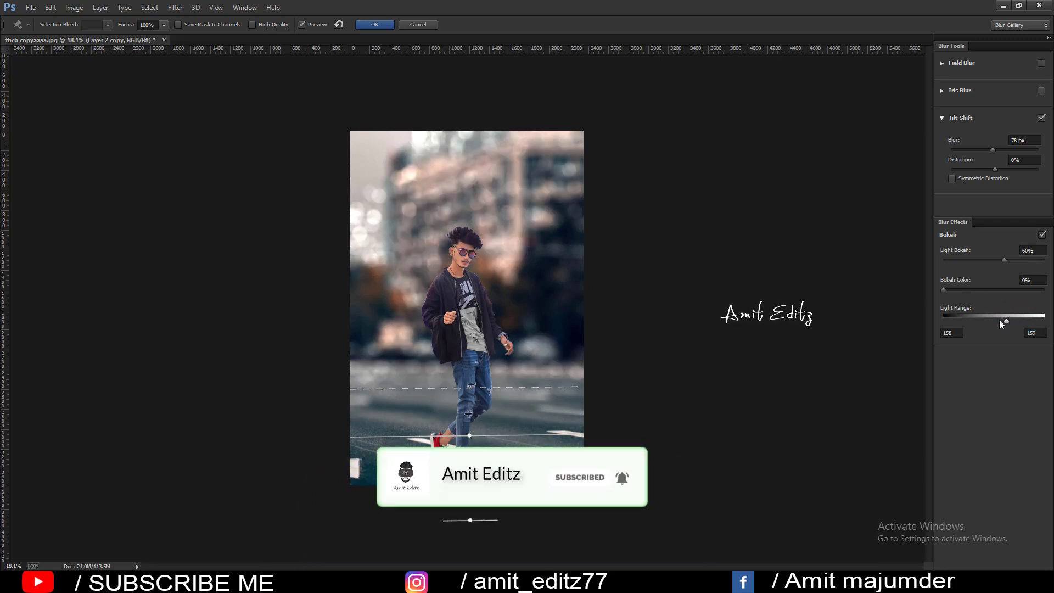
click(1007, 323)
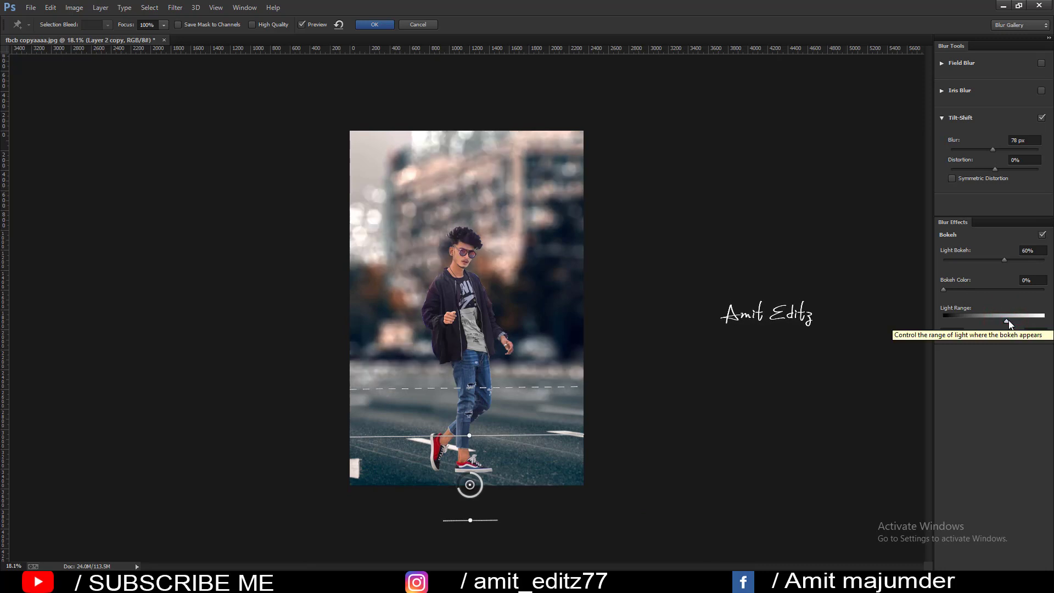
drag(1008, 324, 1010, 327)
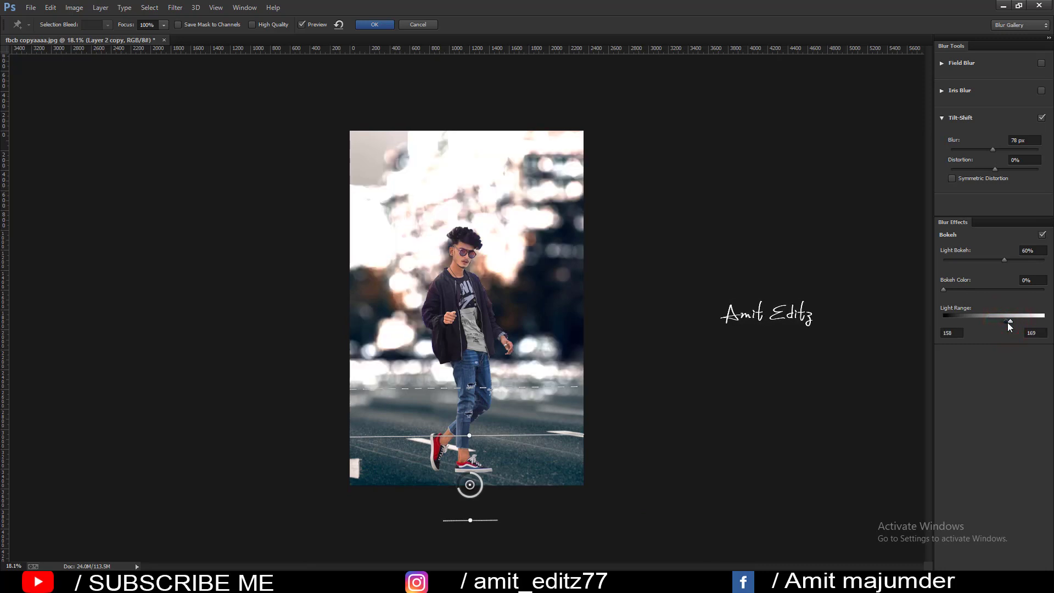
click(1012, 323)
click(1011, 322)
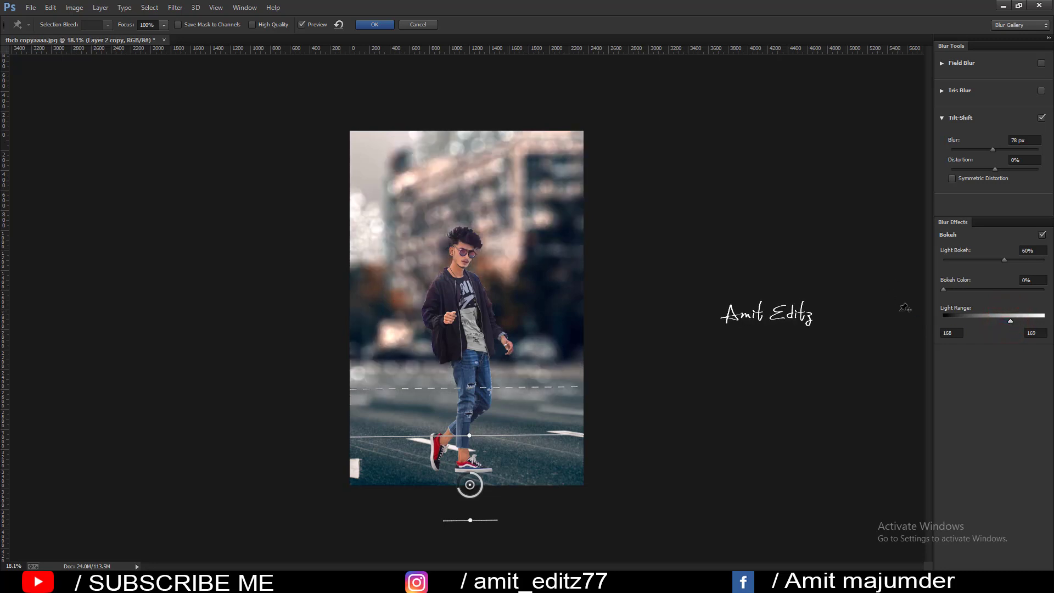
click(1010, 323)
drag(1011, 323, 1024, 325)
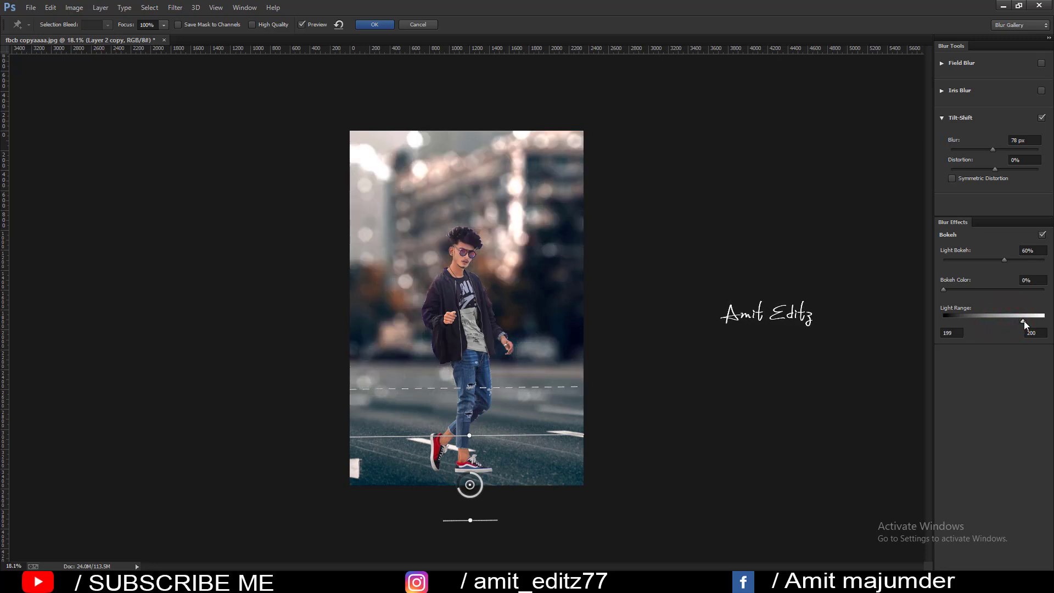
click(1024, 325)
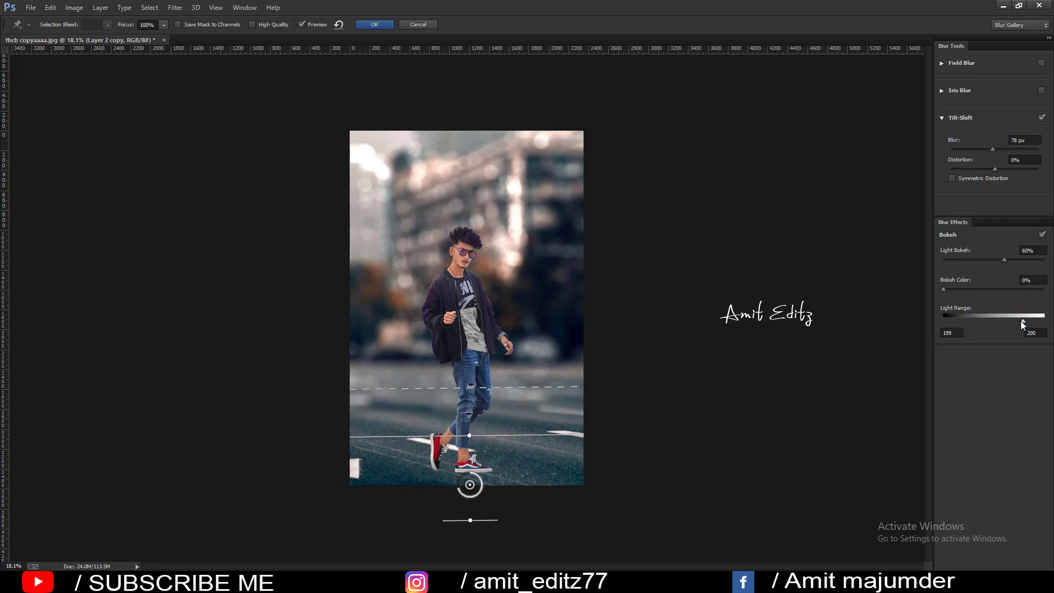
drag(1019, 324, 1016, 322)
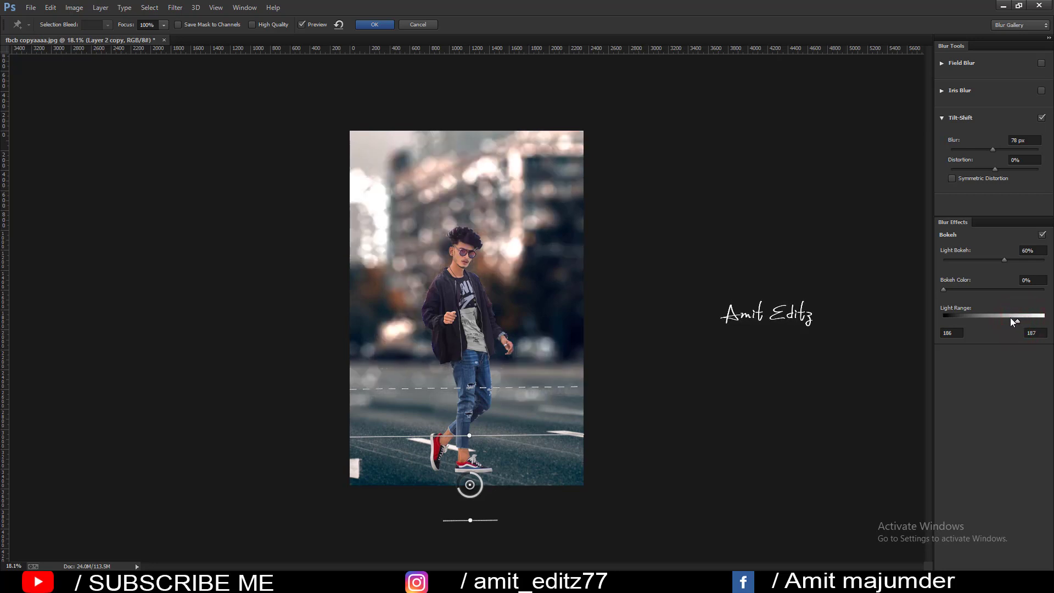
click(1017, 324)
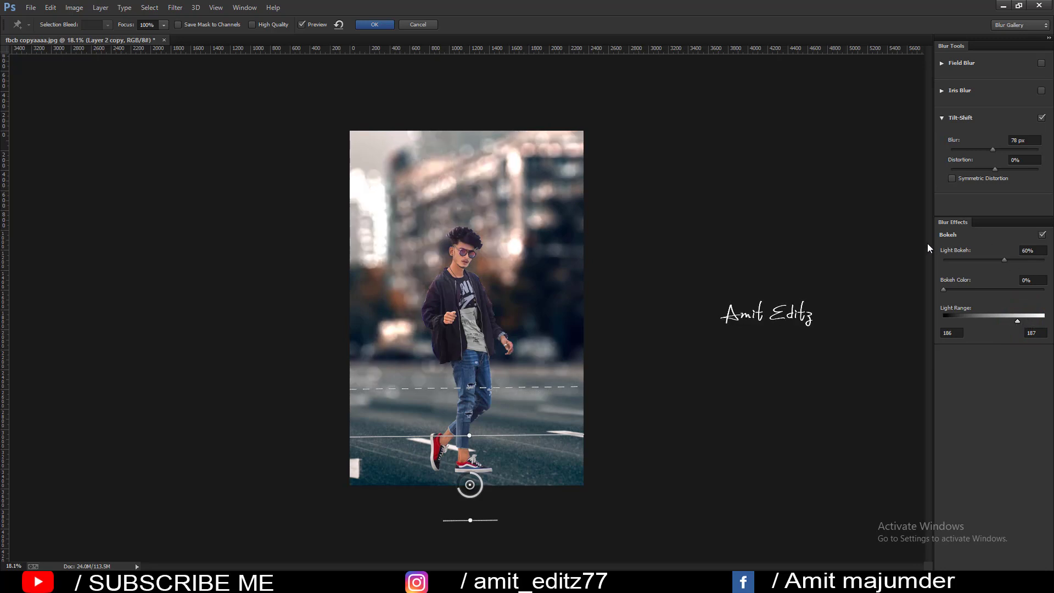
click(371, 25)
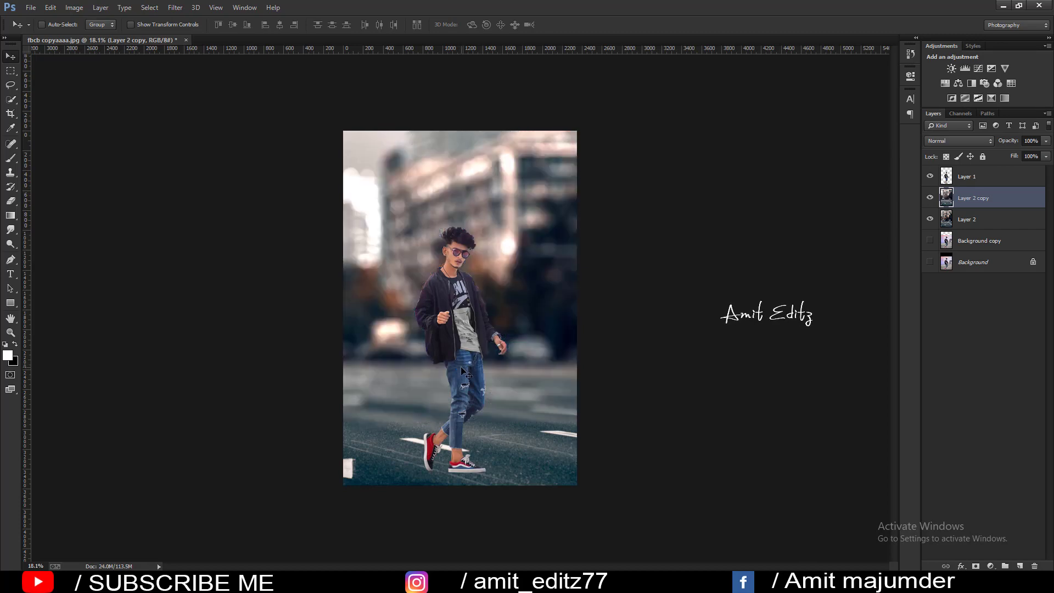
- Select Layer 1 with the man and add the new empty Layer 3 above it
scroll(489, 357, up, 2)
scroll(490, 357, up, 1)
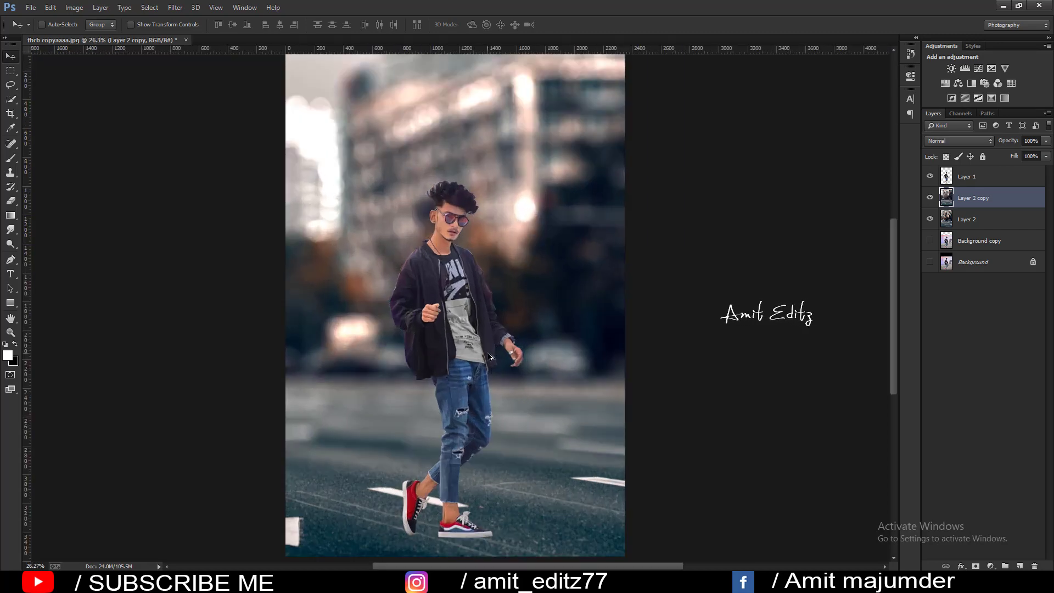
scroll(490, 357, down, 1)
scroll(494, 357, down, 1)
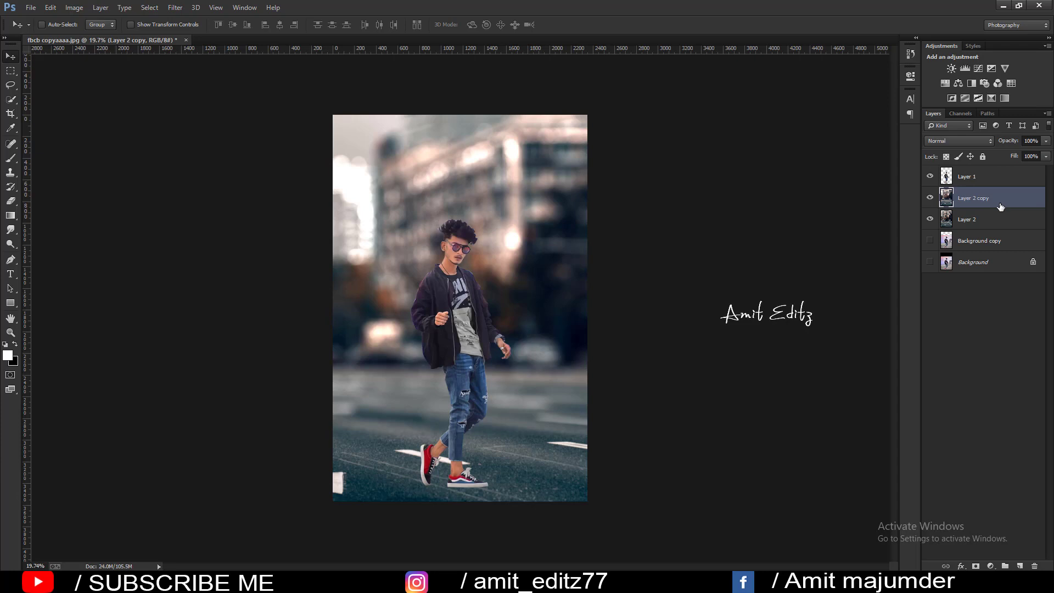
click(998, 177)
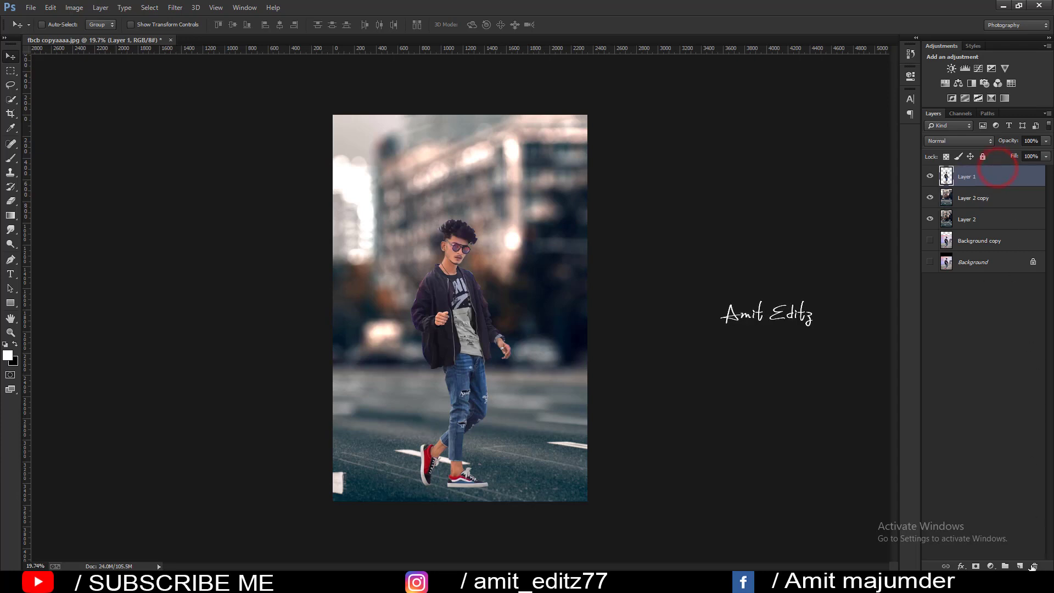
click(1022, 566)
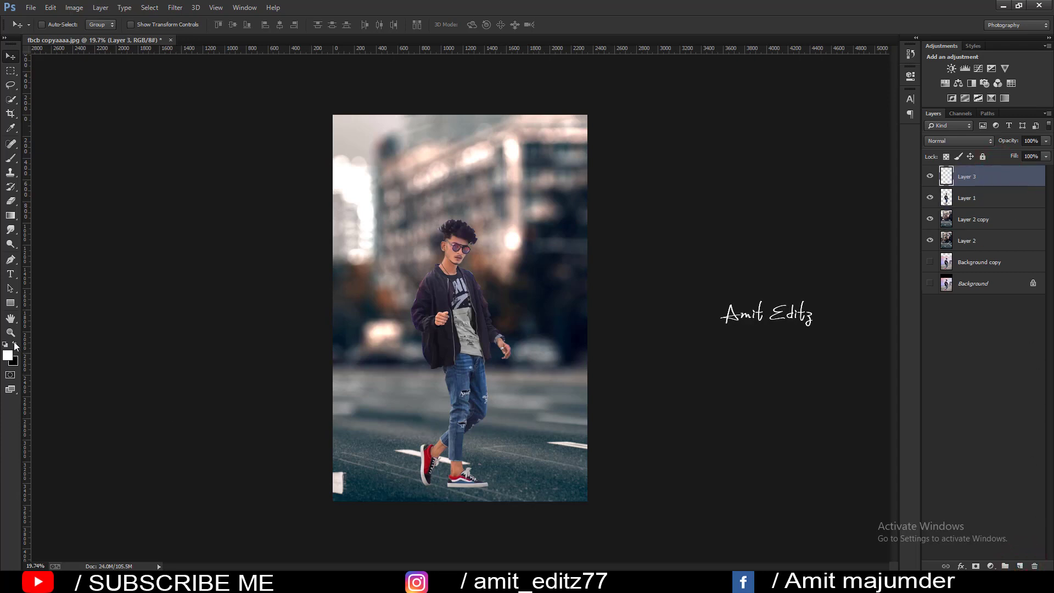
- Set up the brush at 81% opacity and a larger size for painting a shadow
click(11, 159)
right_click(347, 273)
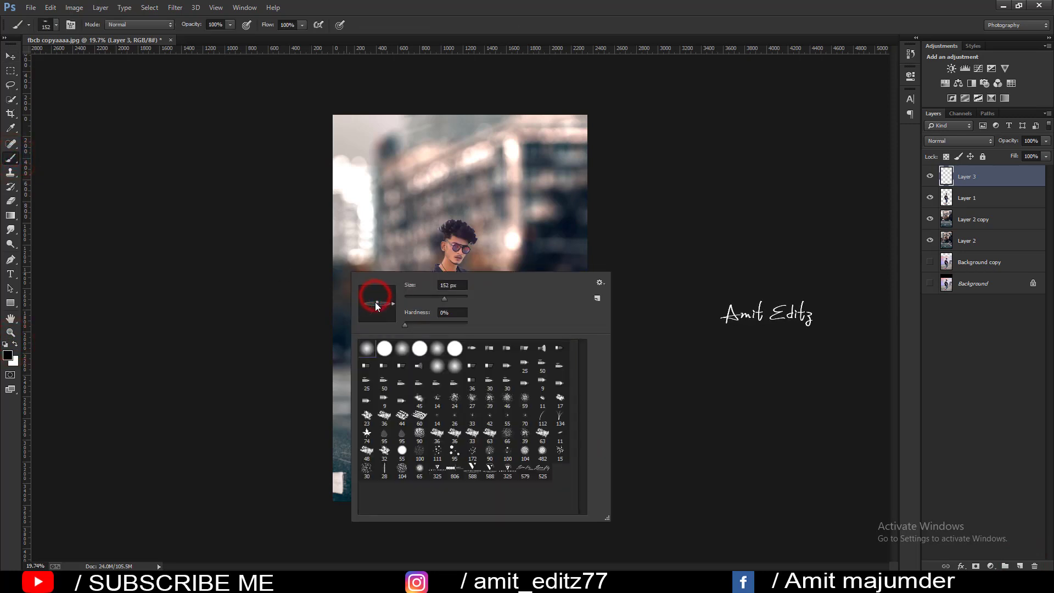
click(215, 28)
text(81)
drag(564, 469, 581, 470)
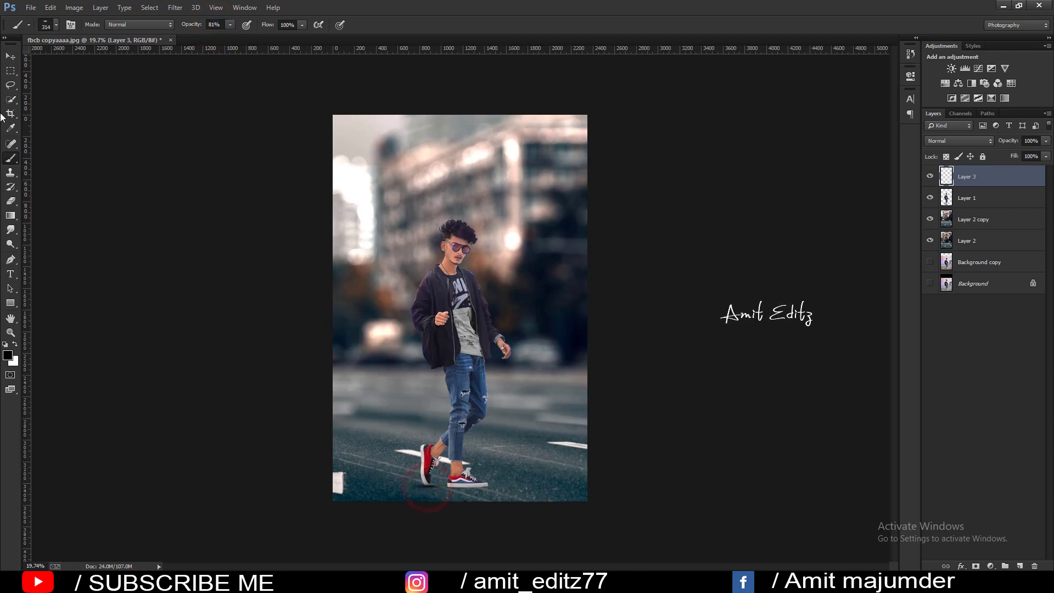
- Resize the painted shoe shadow, flattening it to fit under the left shoe
click(10, 56)
scroll(473, 317, up, 2)
scroll(466, 340, up, 2)
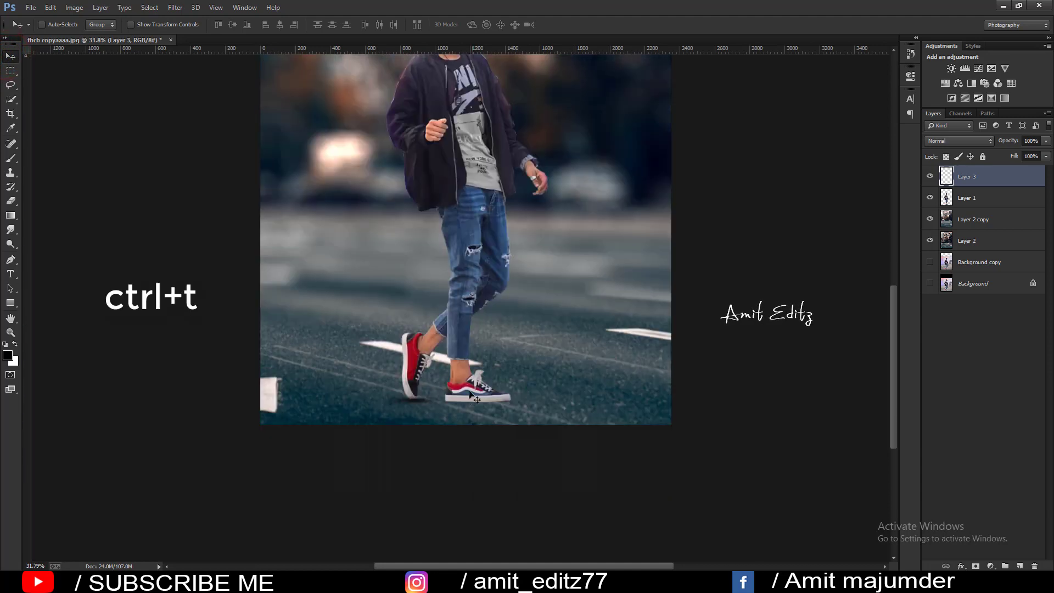
scroll(455, 391, up, 2)
scroll(455, 390, up, 2)
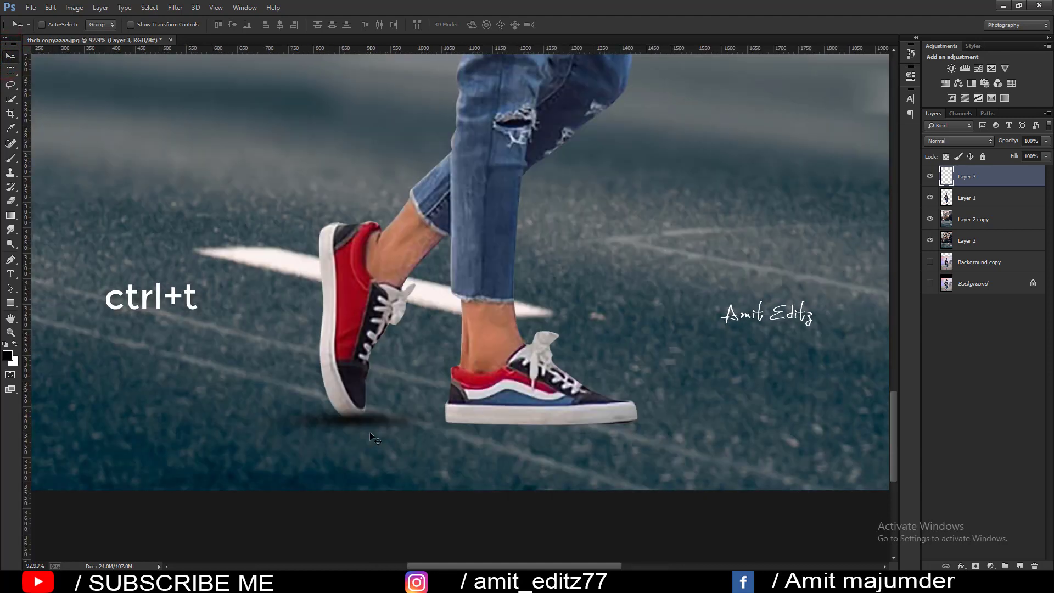
key(ctrl+t)
drag(352, 403, 352, 408)
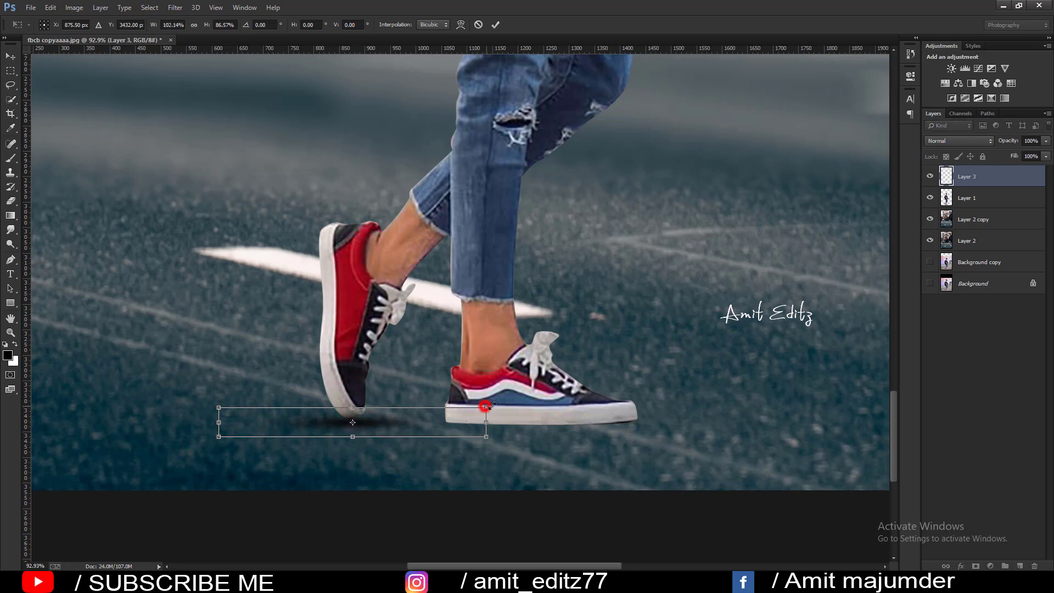
drag(485, 407, 483, 402)
drag(408, 414, 404, 412)
key(Return)
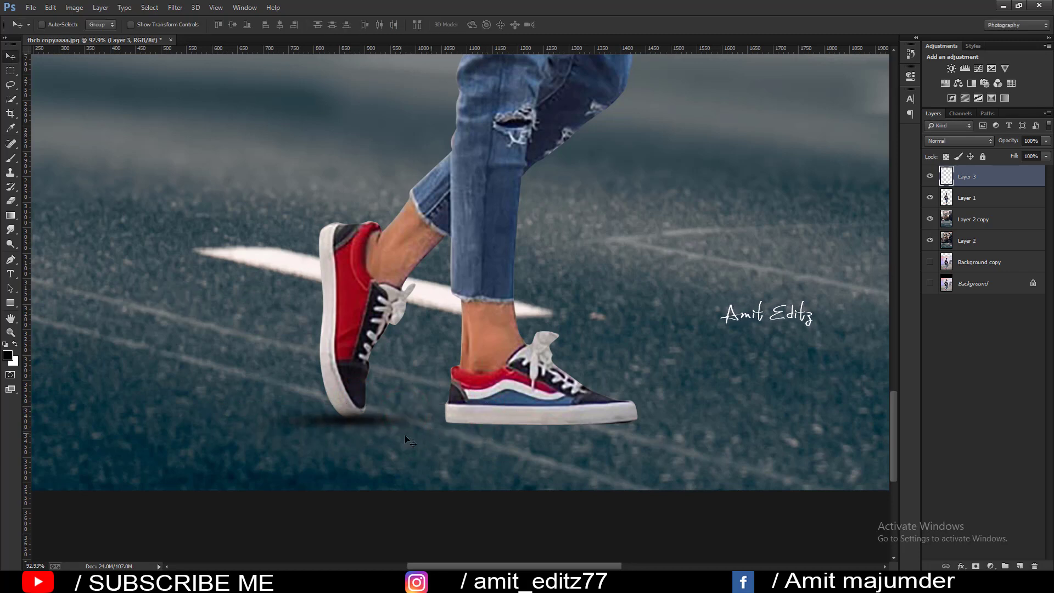
- Duplicate the shadow and stretch it wider beneath both shoes
drag(432, 425, 545, 428)
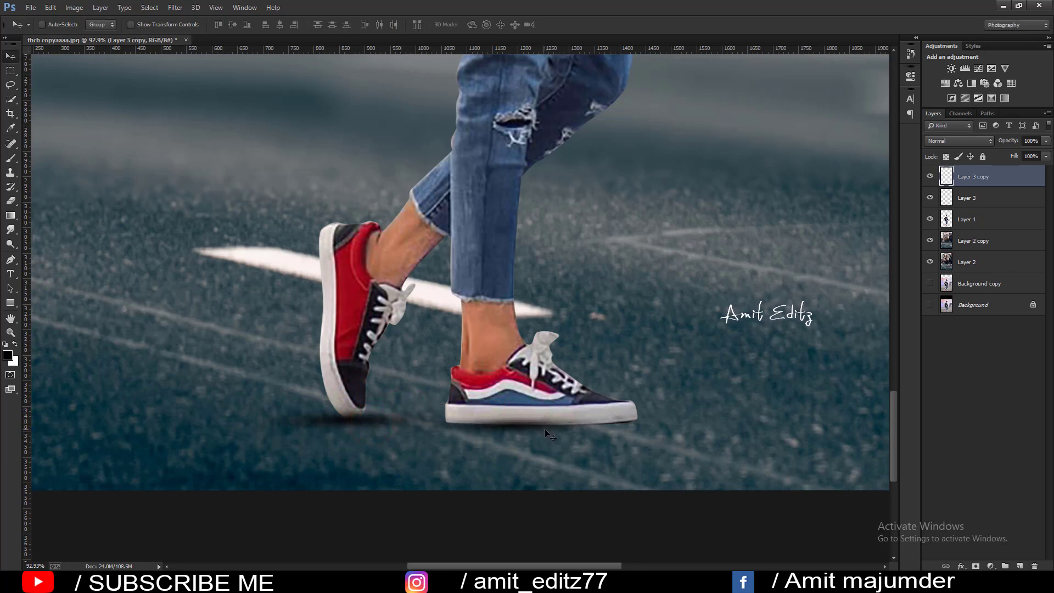
key(ctrl+t)
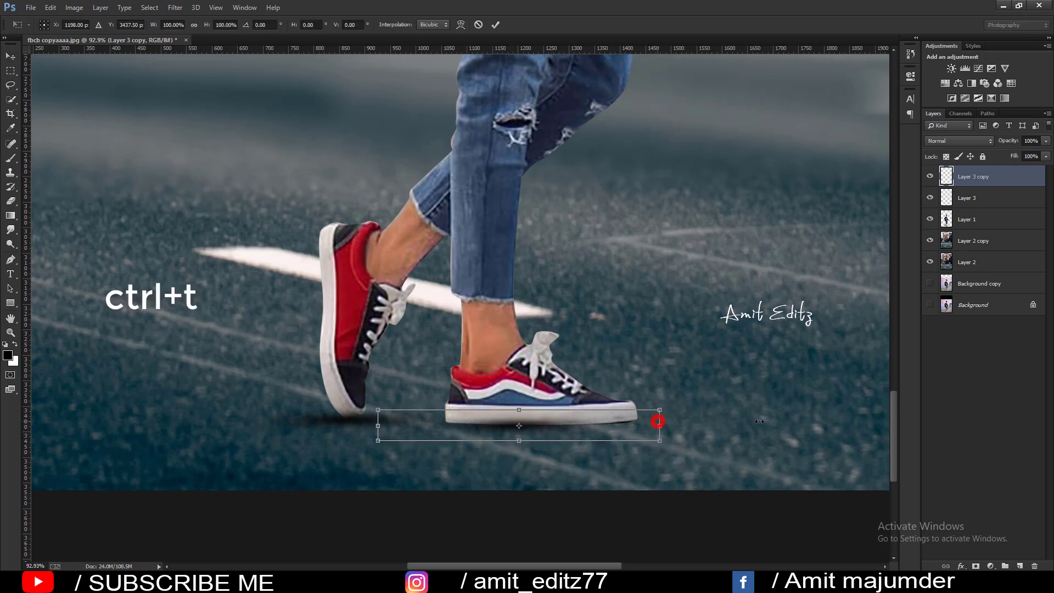
drag(659, 425, 796, 425)
drag(377, 426, 264, 425)
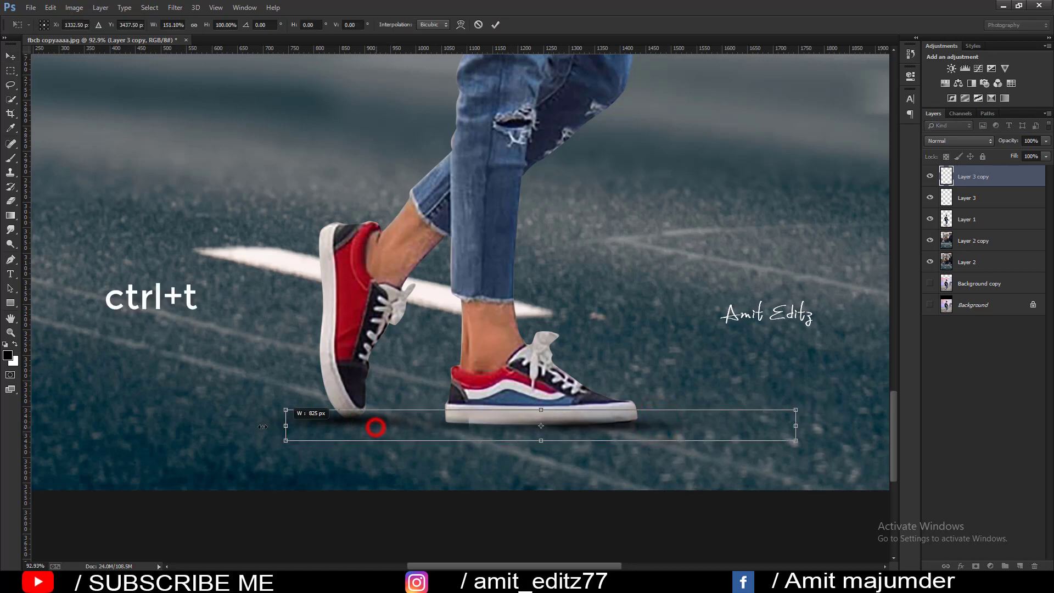
drag(553, 426, 545, 431)
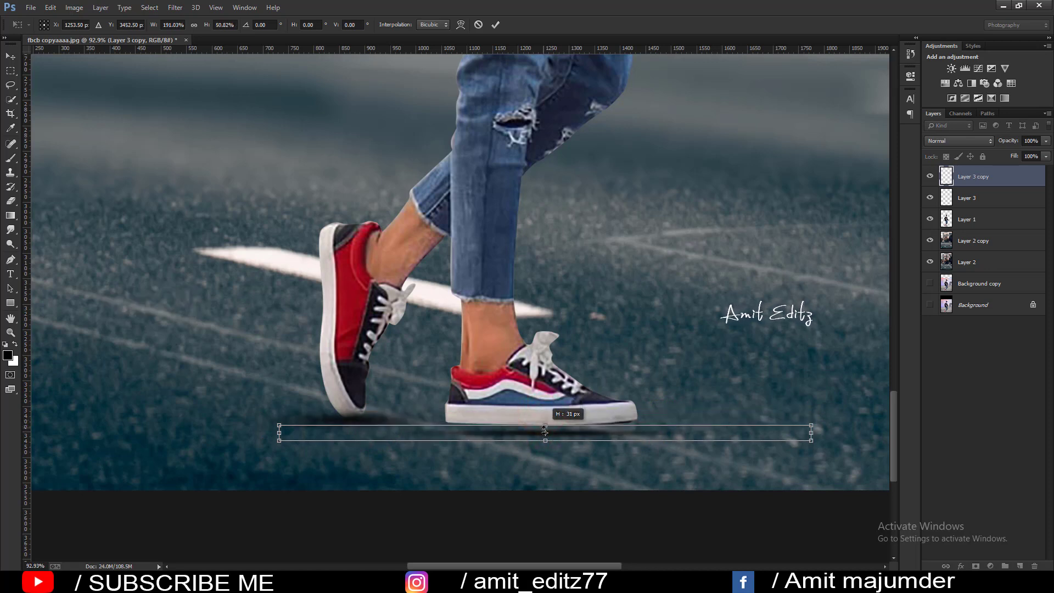
key(Return)
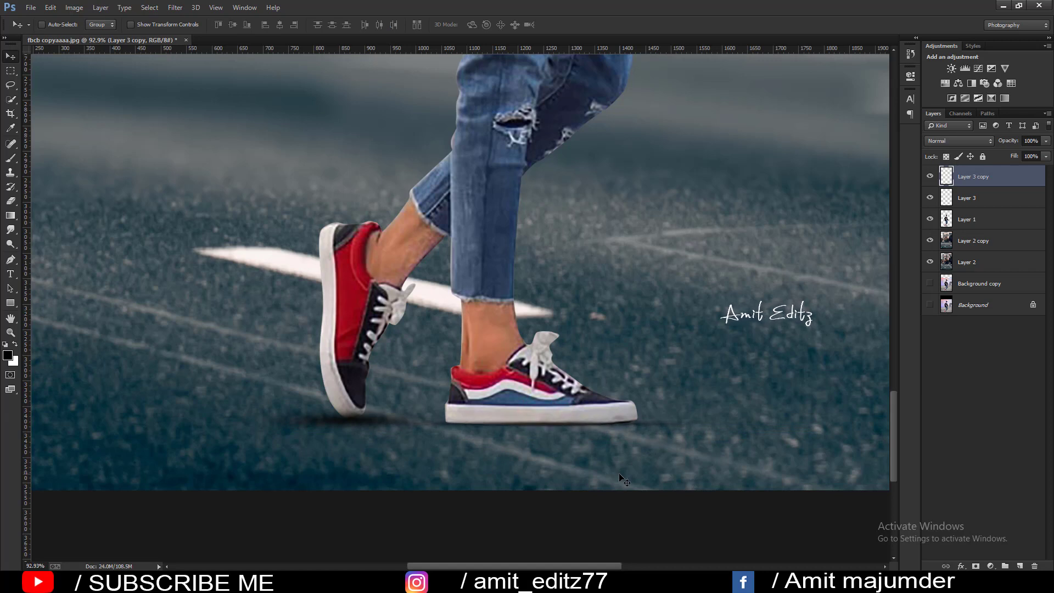
- Lower the shoe shadow about 21 px and move both shadow layers below Layer 1
key(ctrl+t)
drag(548, 428, 547, 431)
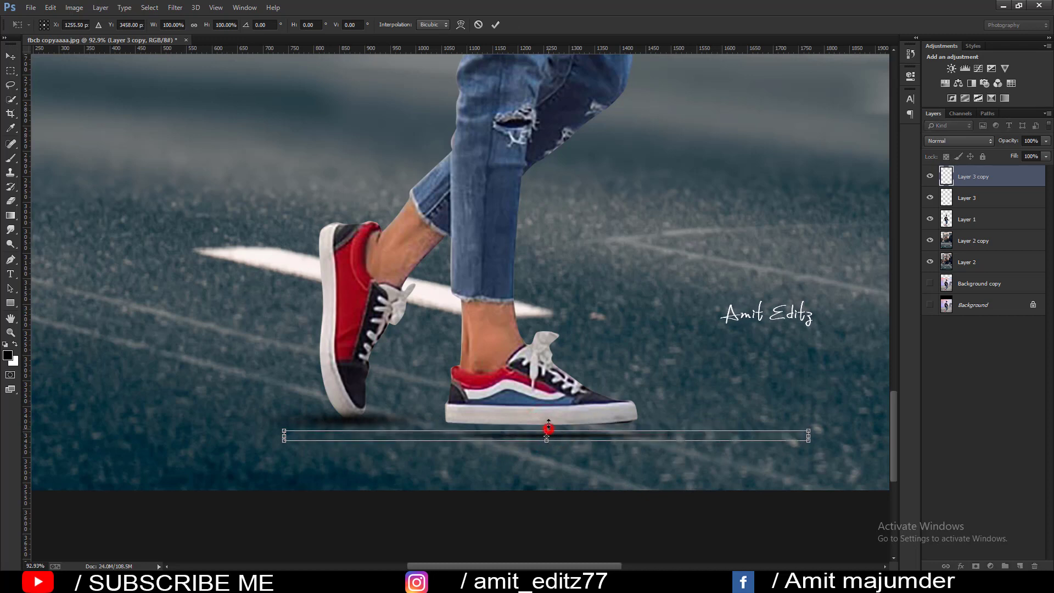
key(Return)
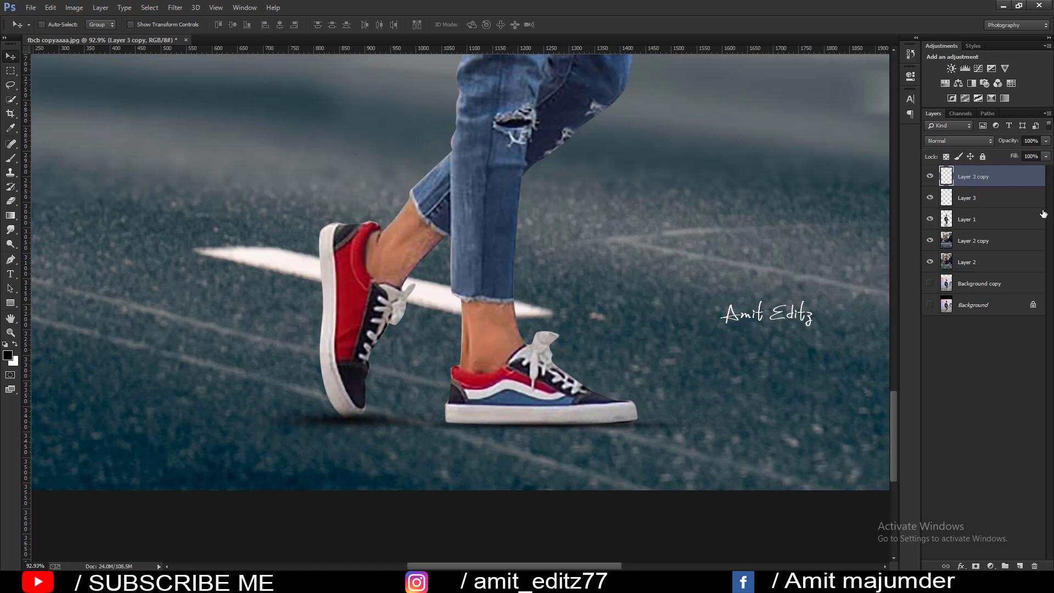
shift+click(978, 199)
drag(983, 199, 983, 225)
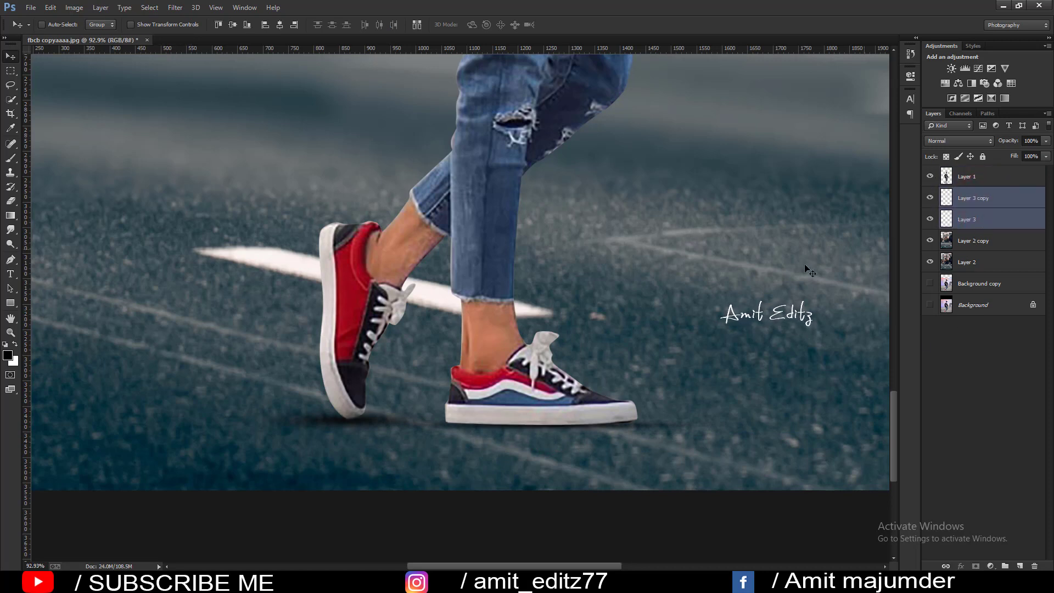
- Squash the Layer 3 shoe shadow vertically to flatten it
alt+scroll(646, 323, down, 2)
alt+scroll(645, 323, down, 3)
alt+scroll(645, 323, down, 2)
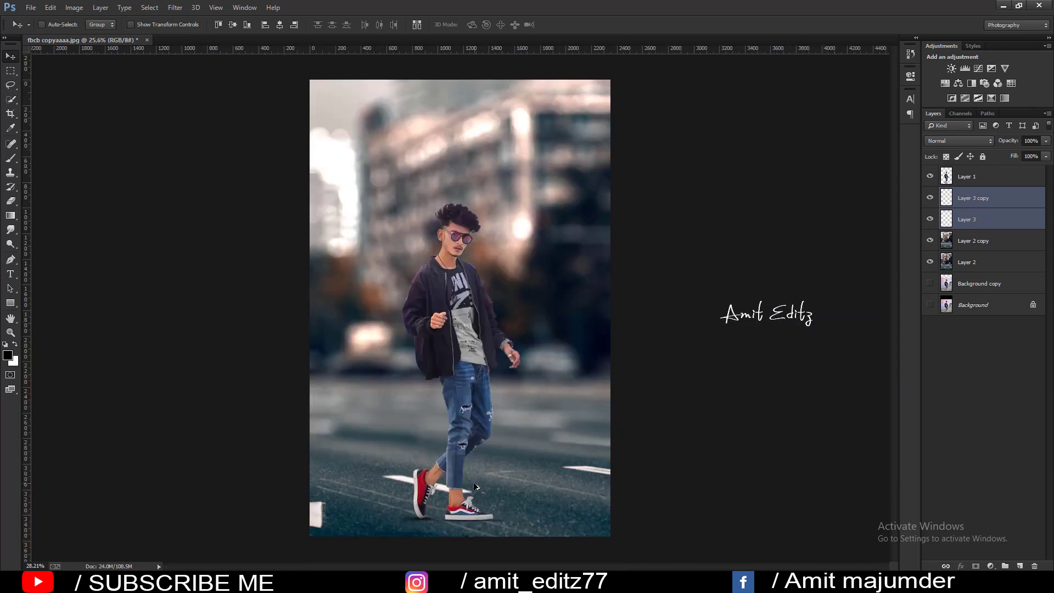
alt+scroll(476, 486, up, 2)
scroll(506, 449, down, 1)
click(968, 222)
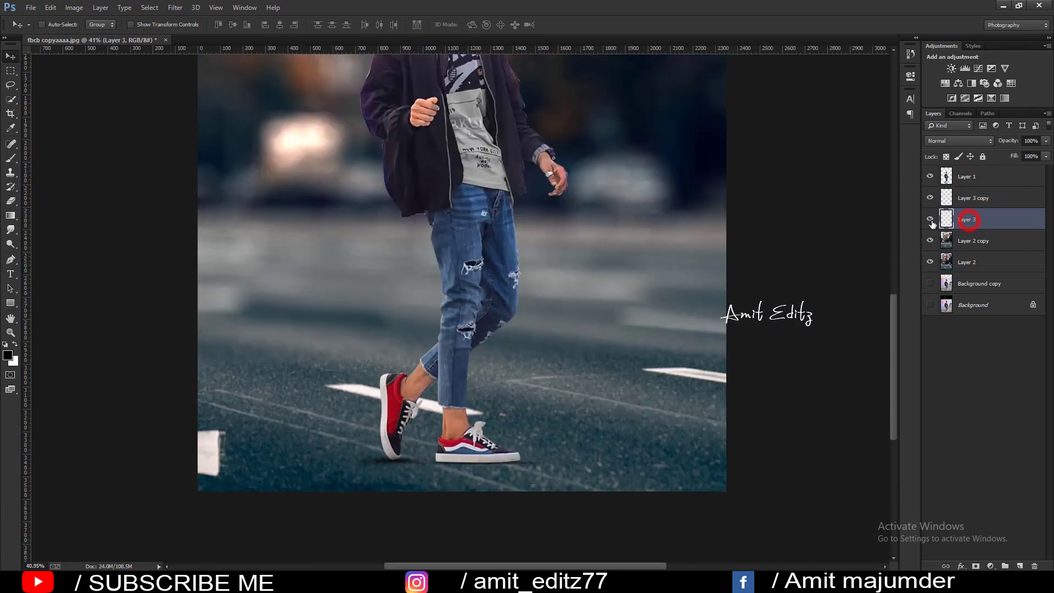
alt+scroll(356, 450, up, 3)
alt+scroll(364, 443, up, 2)
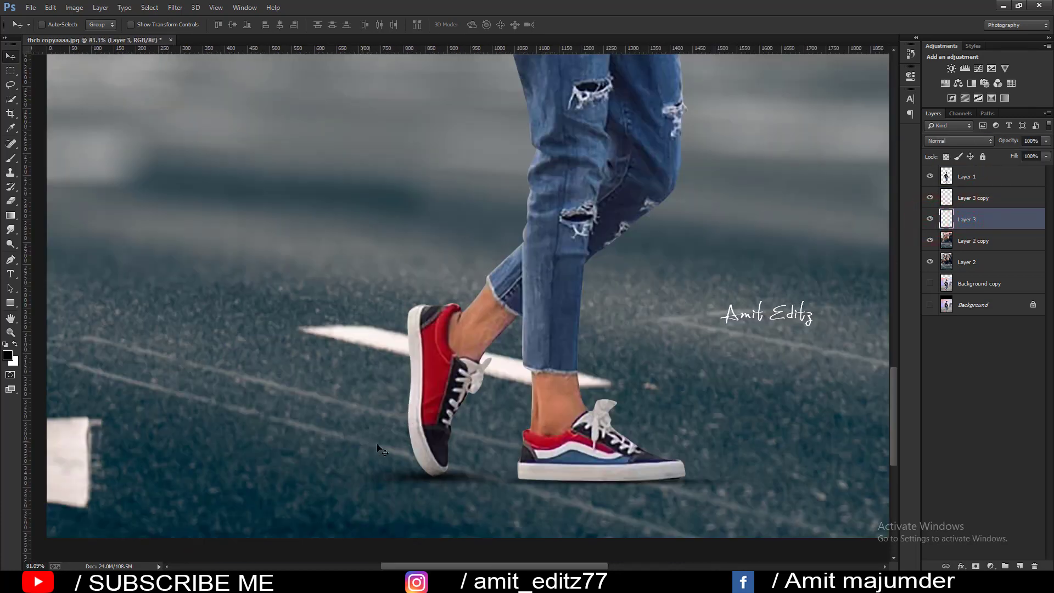
key(ctrl+t)
drag(441, 483, 439, 475)
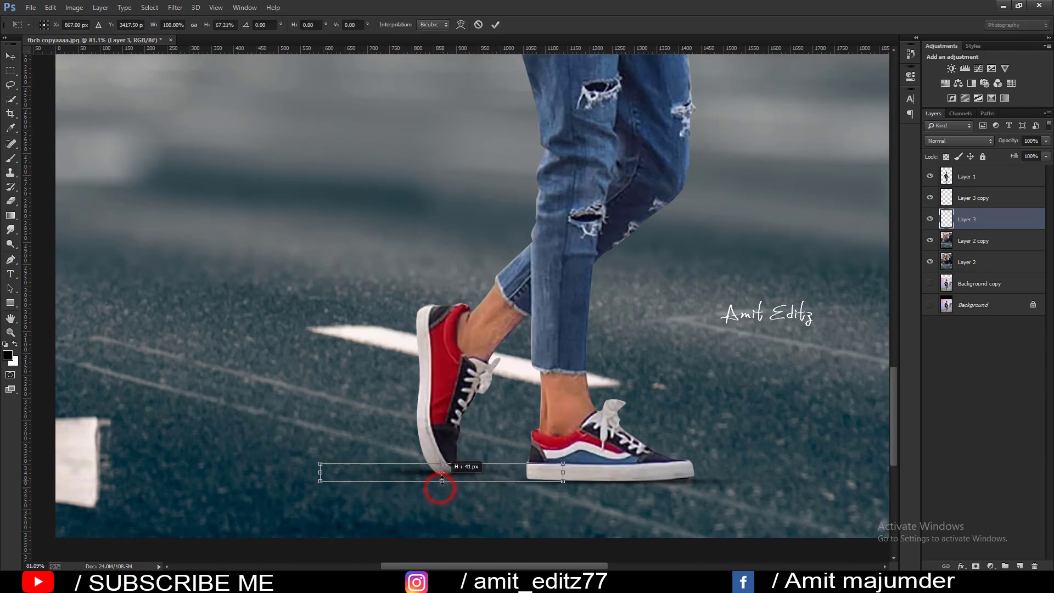
key(Return)
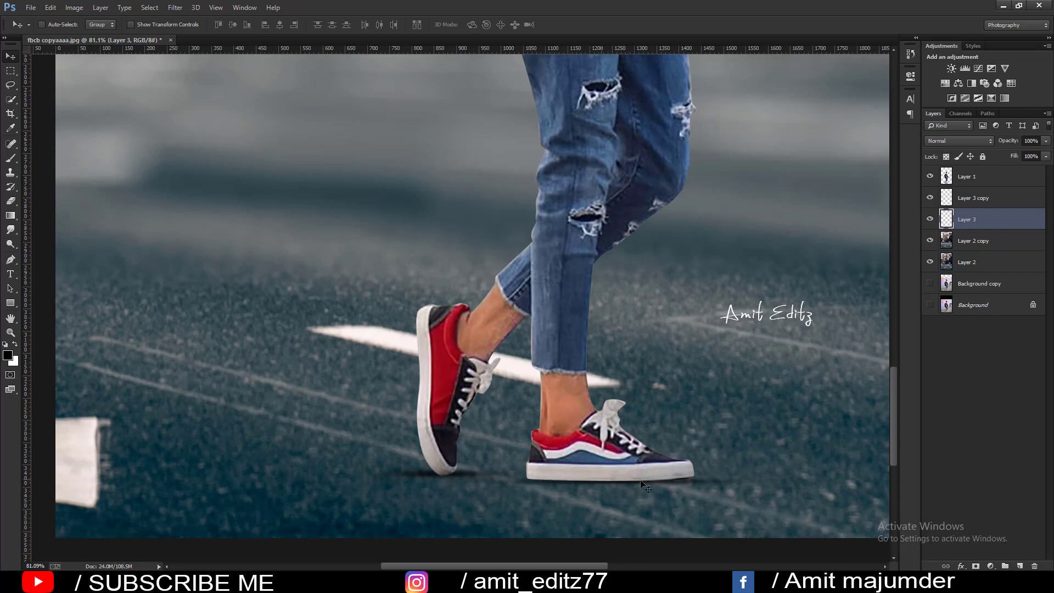
- Select Layer 1 and add a new empty Layer 4 above it
alt+scroll(701, 480, down, 2)
alt+scroll(702, 481, down, 2)
alt+scroll(701, 482, down, 2)
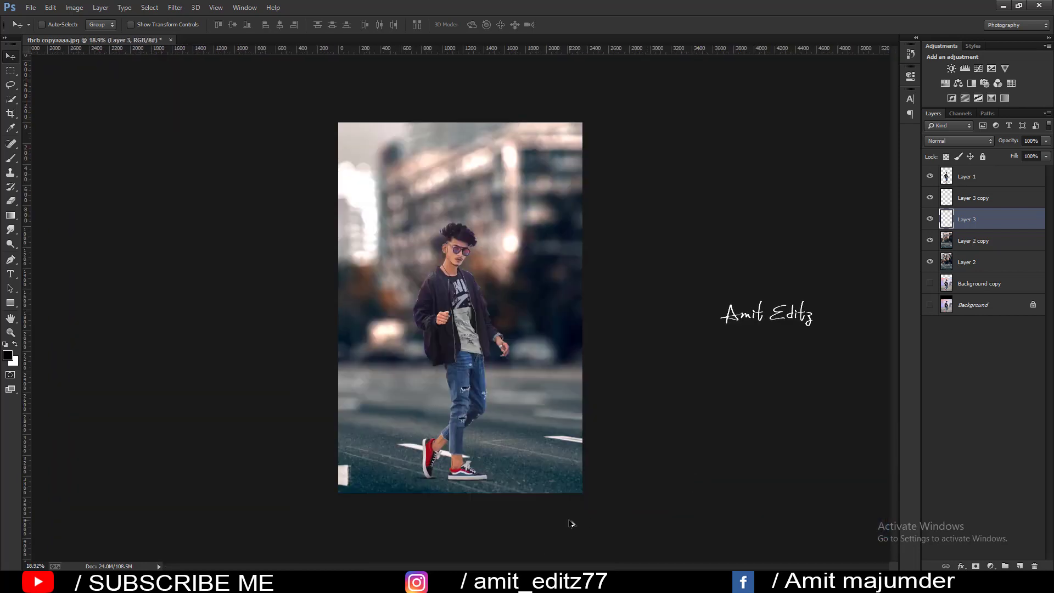
alt+scroll(572, 524, up, 1)
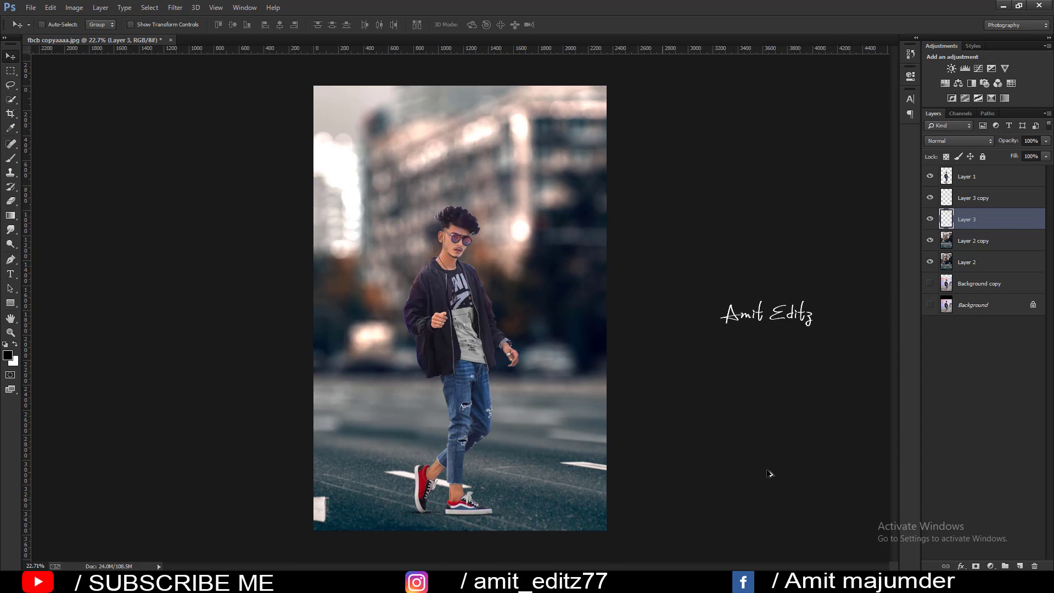
click(1002, 176)
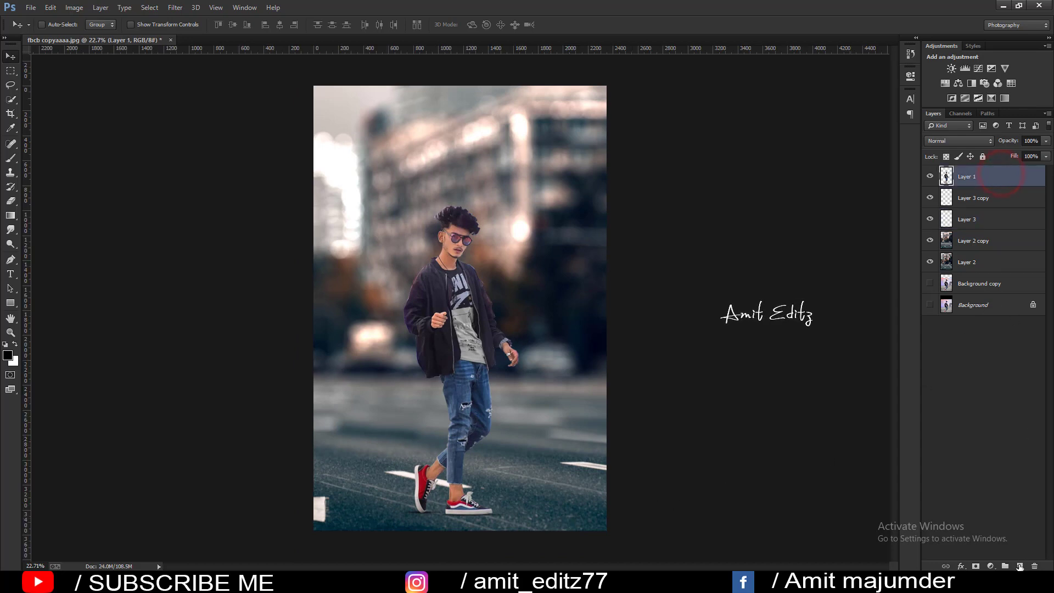
click(1019, 565)
click(10, 159)
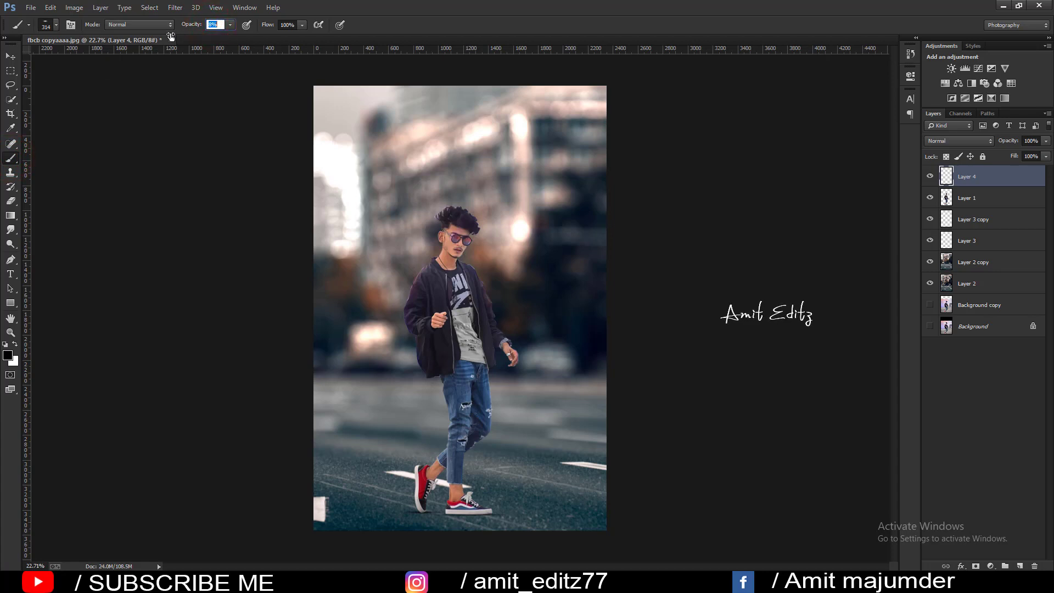
- Set the brush to about 270 px at 5% opacity
drag(471, 524, 468, 527)
text(5)
key(Return)
scroll(474, 528, up, 2)
scroll(474, 529, up, 2)
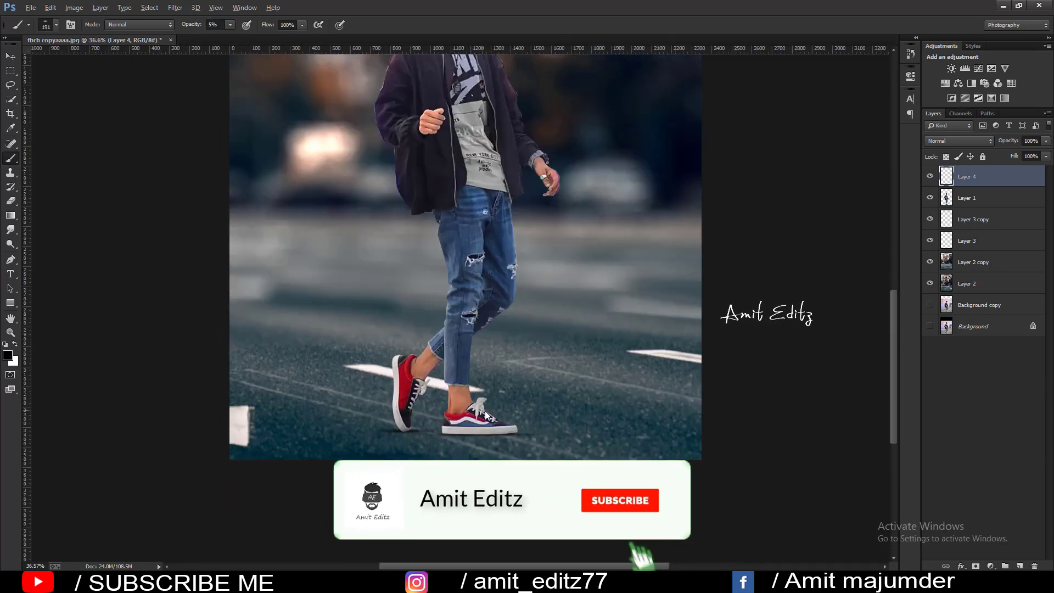
- Paint faint black soft shadows under both shoes on Layer 4
drag(477, 421, 571, 455)
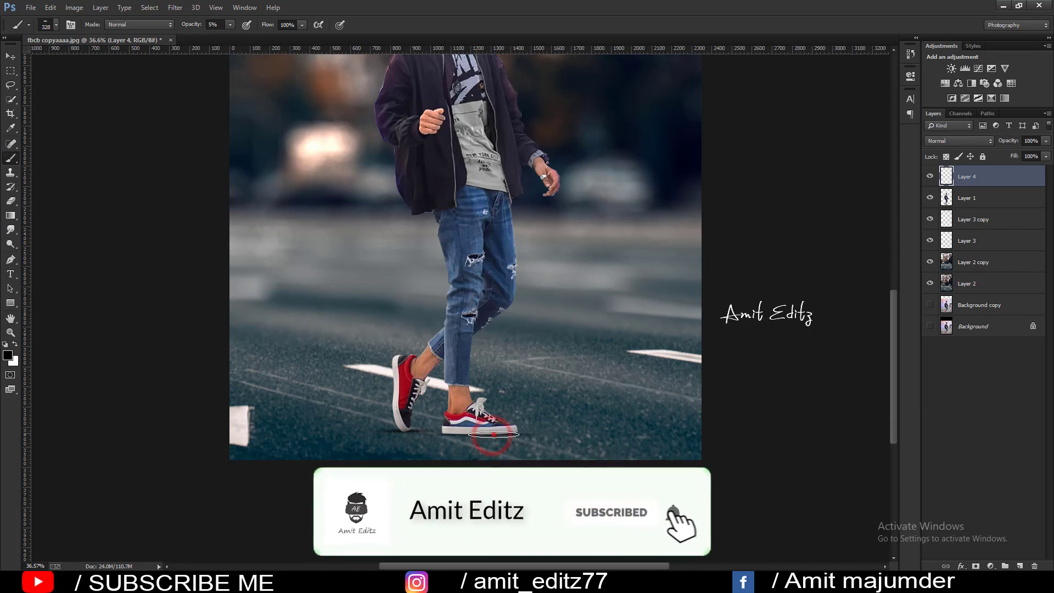
drag(469, 462, 498, 433)
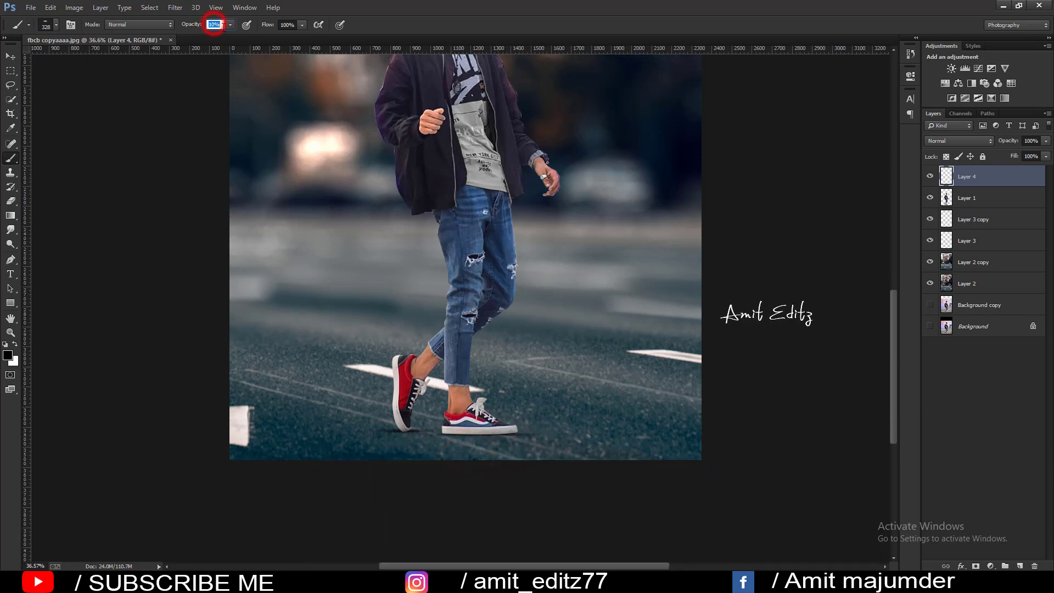
drag(427, 437, 407, 437)
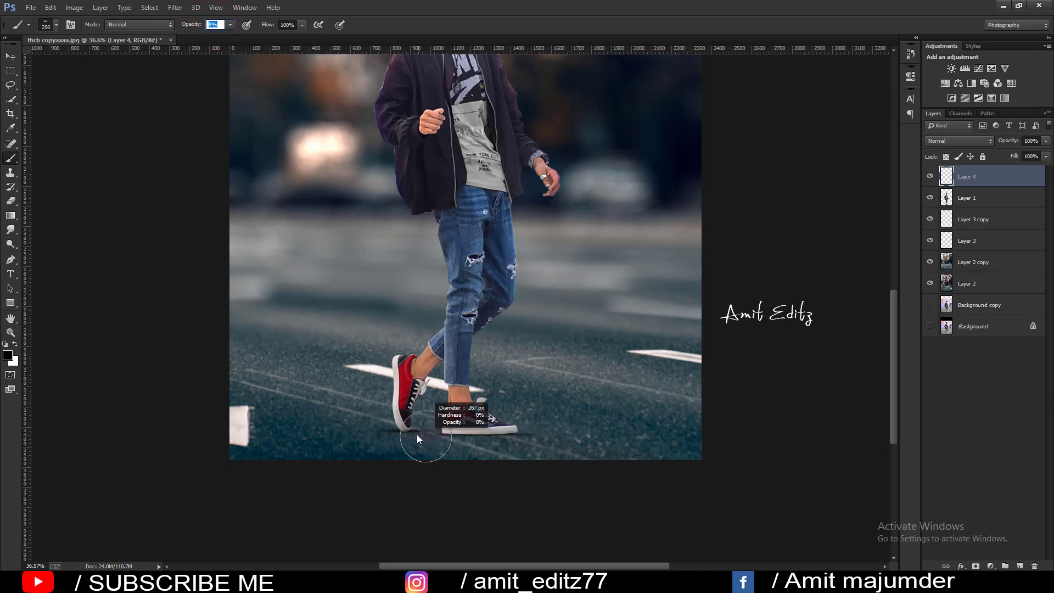
click(424, 443)
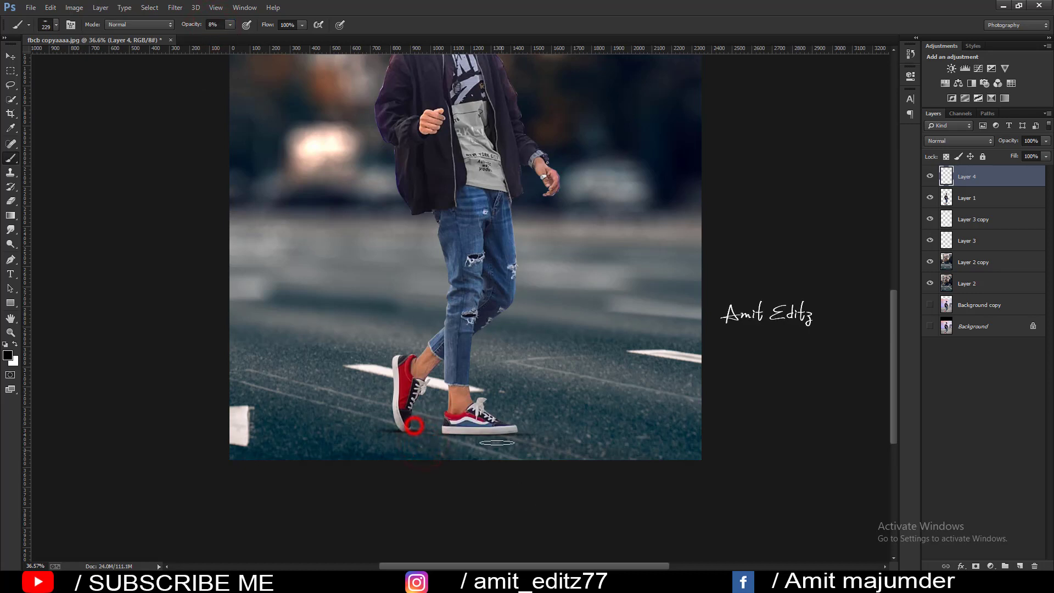
drag(512, 446, 546, 468)
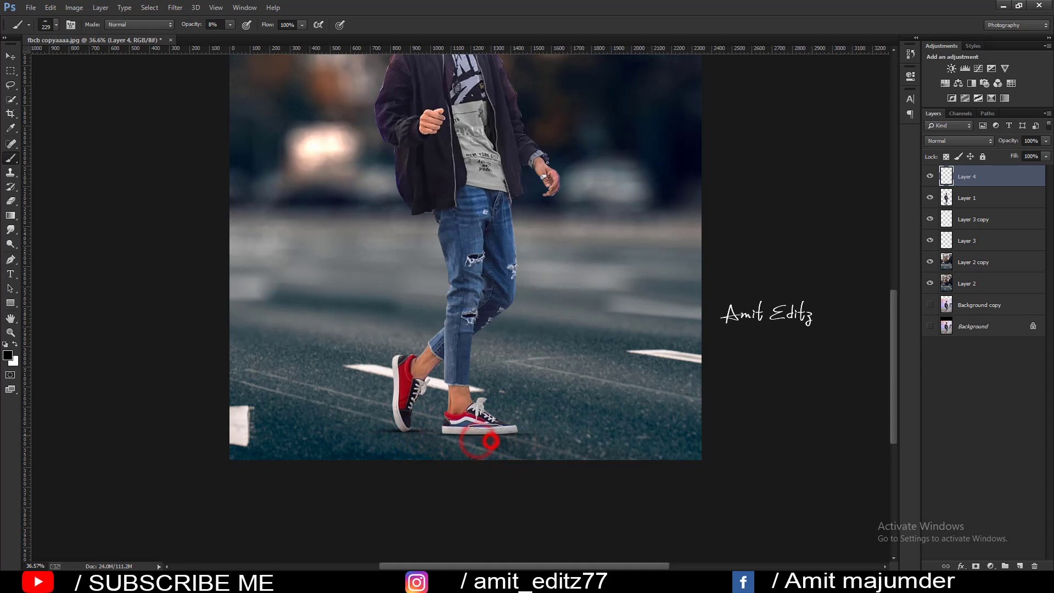
drag(460, 436, 543, 480)
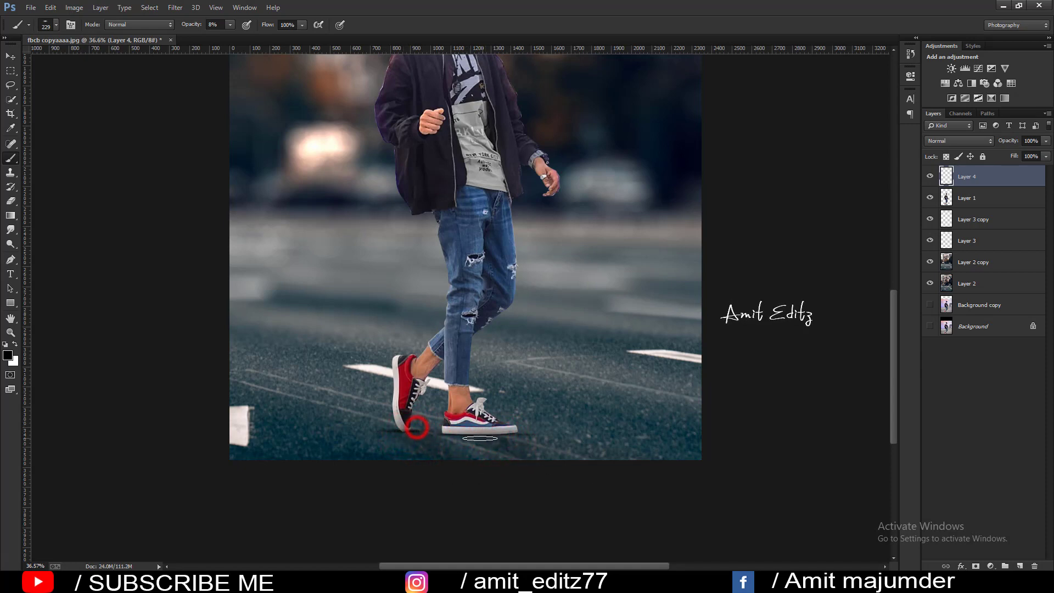
mouse_move(506, 438)
mouse_down()
mouse_move(441, 432)
mouse_move(462, 435)
mouse_up()
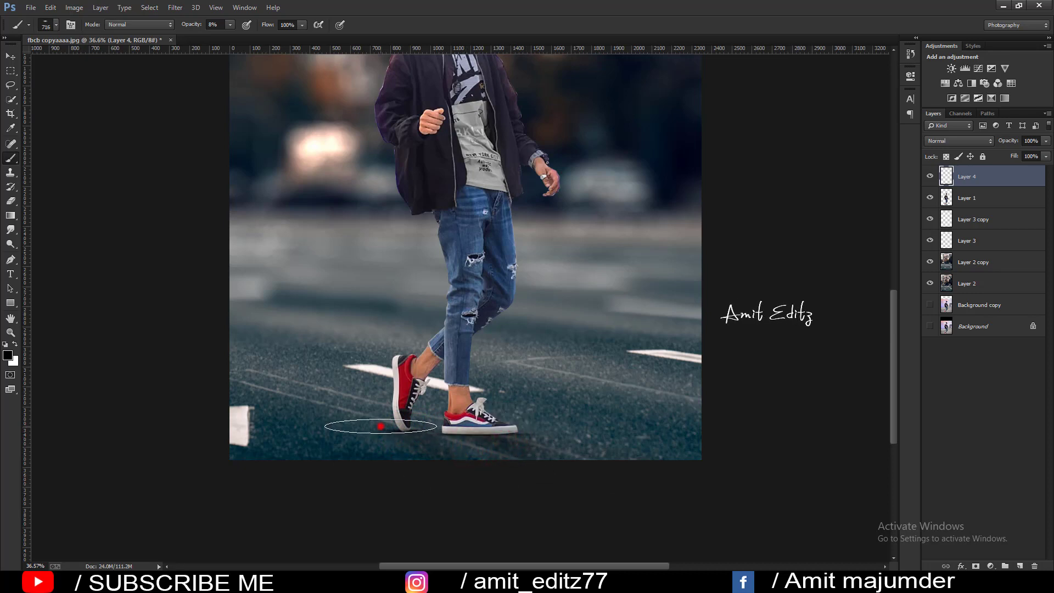
drag(384, 423, 593, 440)
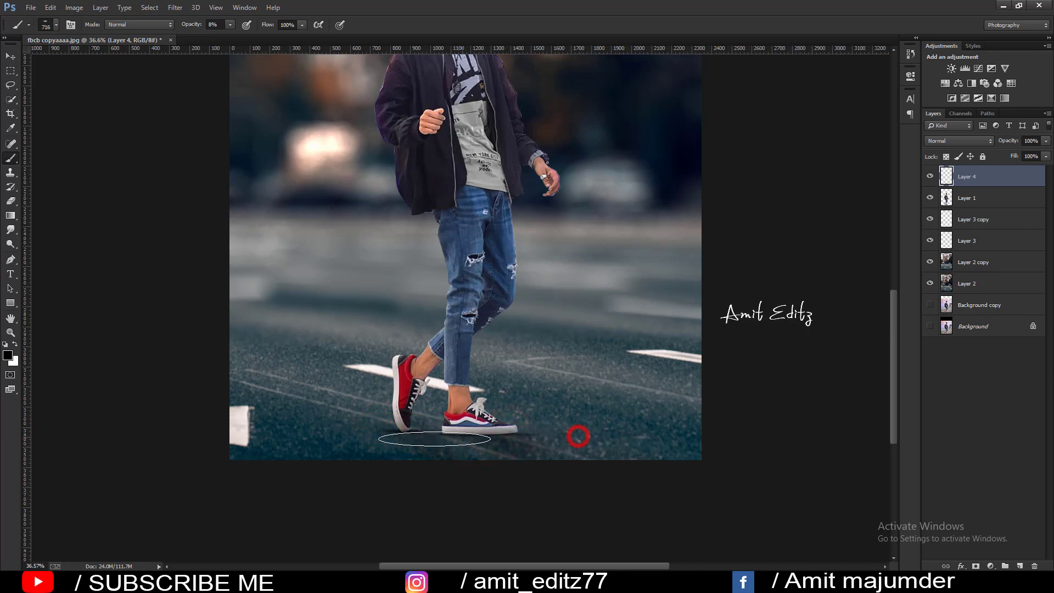
drag(401, 438, 351, 438)
- Move Layer 4 below Layer 1 in the layer stack
drag(993, 184, 989, 211)
scroll(500, 364, down, 5)
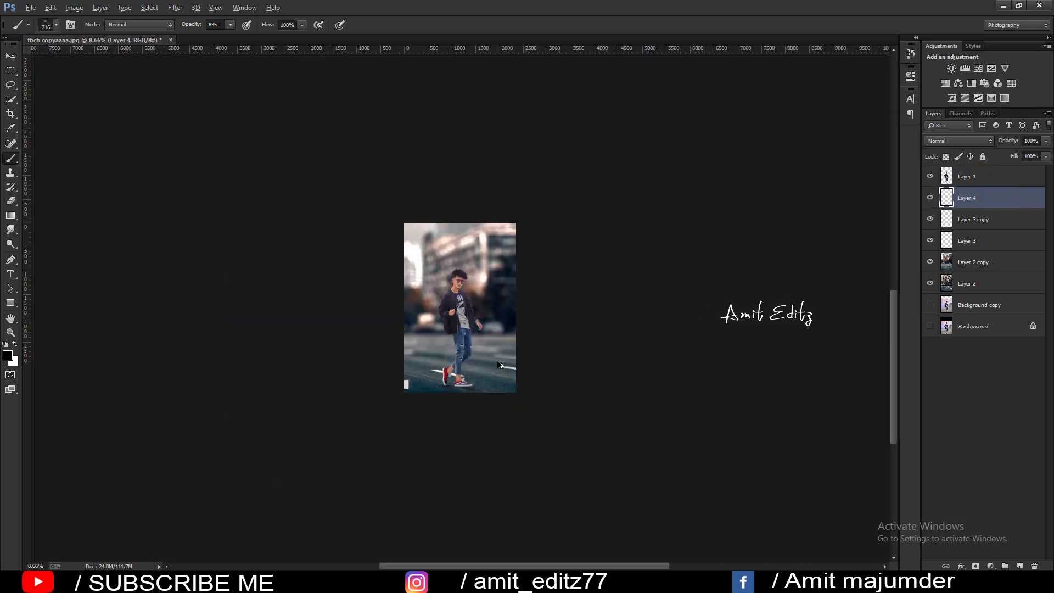
scroll(493, 349, up, 3)
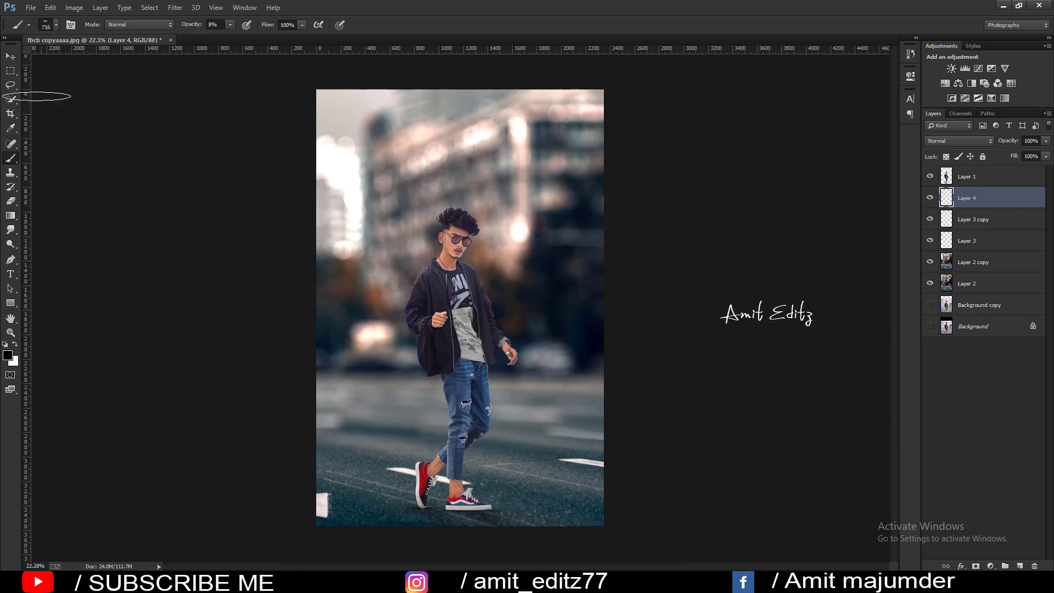
- In Camera Raw on Layer 1, set Shadows +100, Contrast about +79, and slightly boost clarity, vibrance and saturation
click(10, 56)
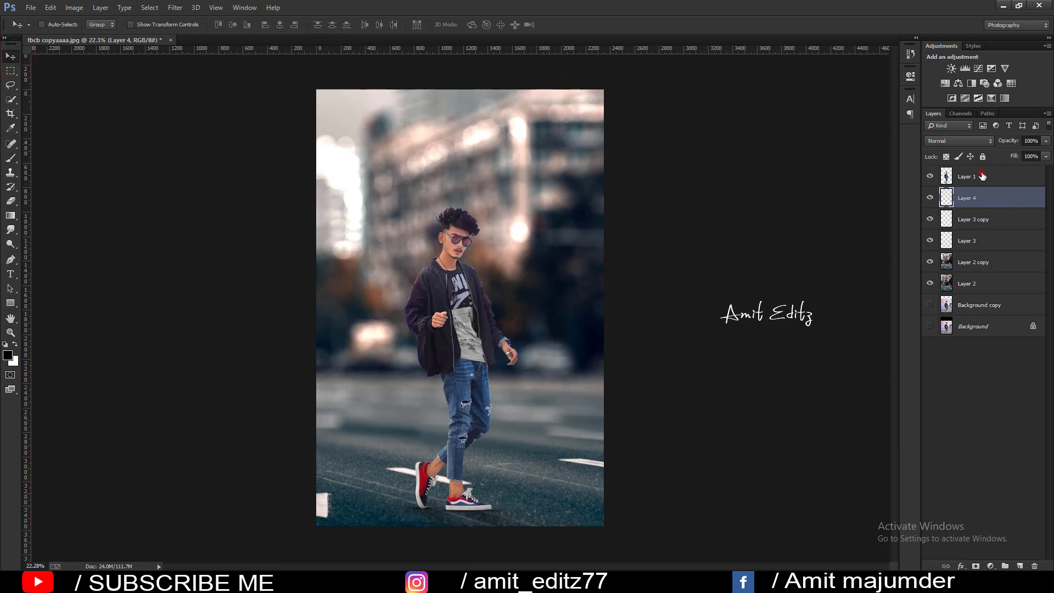
click(982, 174)
click(175, 7)
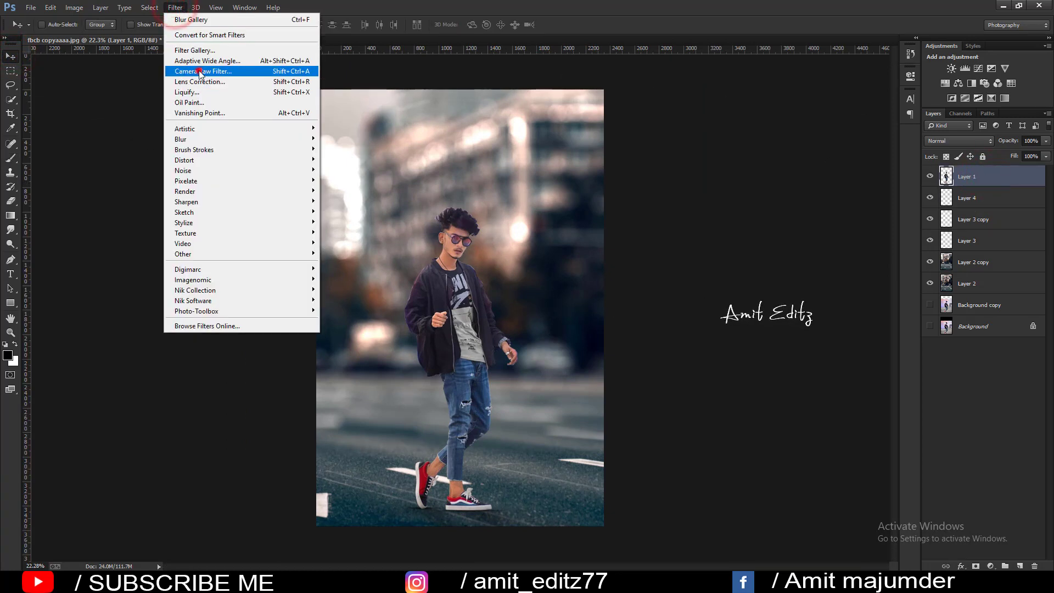
click(199, 71)
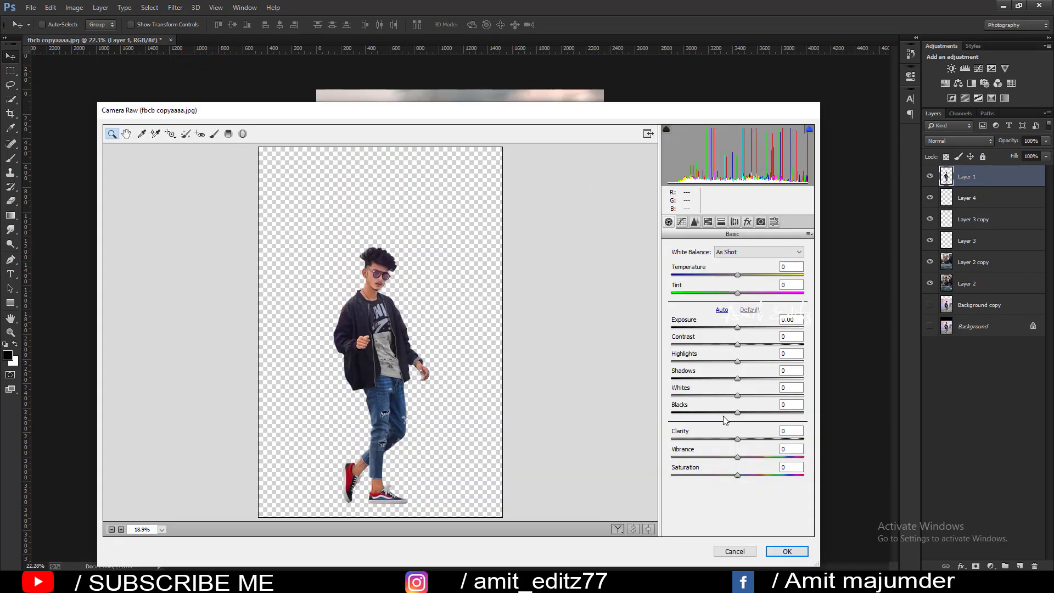
mouse_move(737, 378)
mouse_down()
mouse_move(804, 378)
mouse_move(814, 410)
mouse_up()
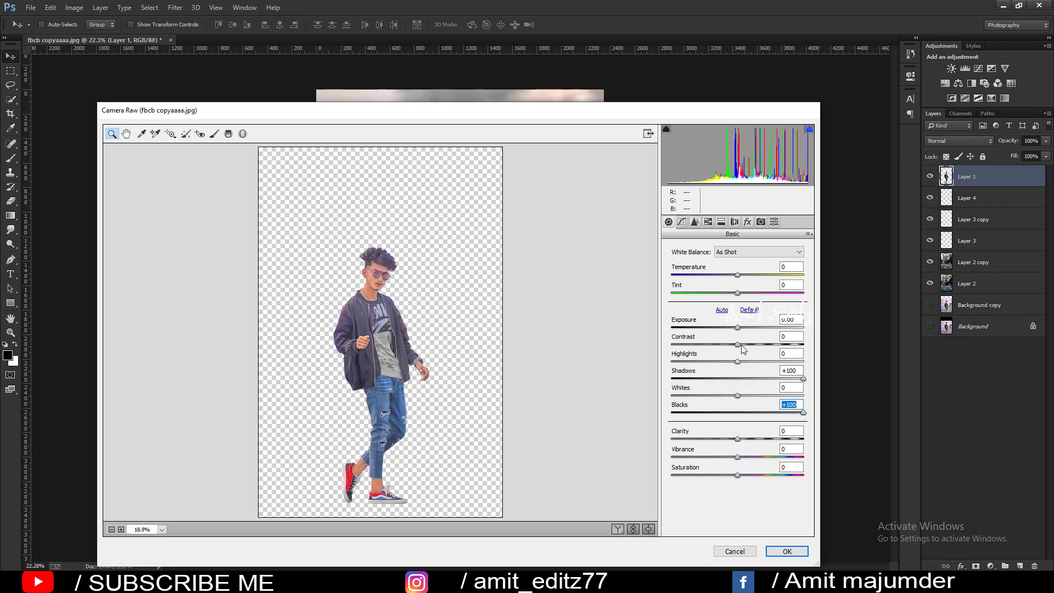
drag(746, 346, 789, 345)
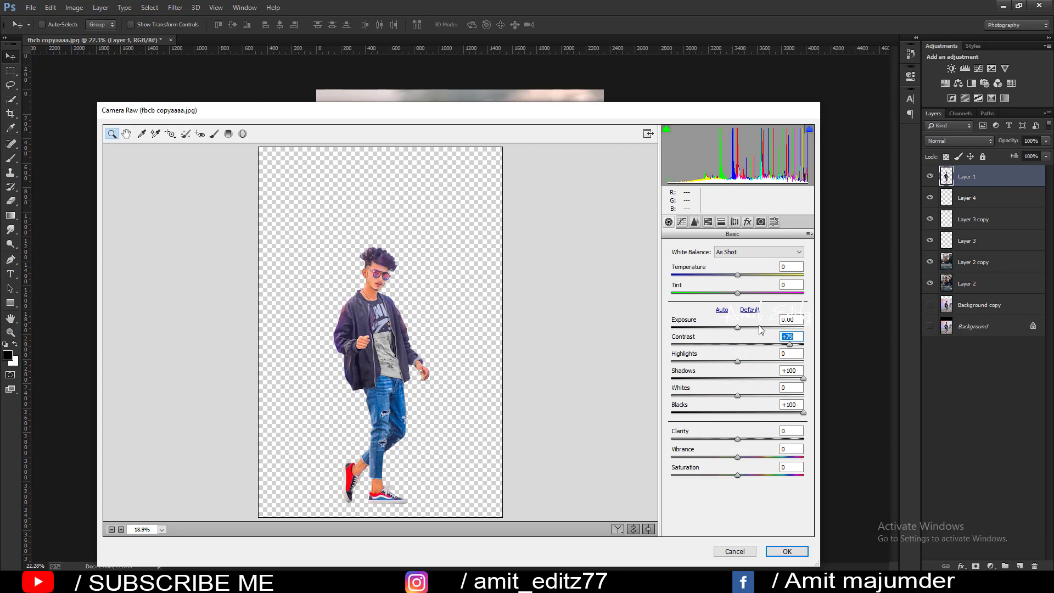
mouse_move(737, 438)
mouse_down()
mouse_move(753, 456)
mouse_move(747, 474)
mouse_up()
- Raise Oranges luminance to +75, lower Oranges saturation to -60, and apply the filter
click(708, 222)
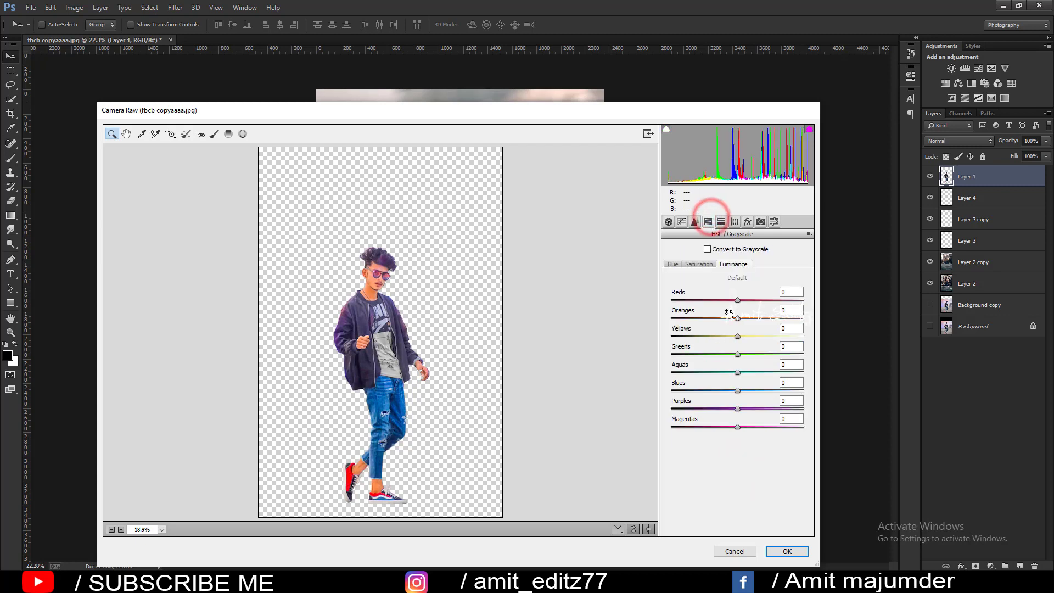
mouse_move(738, 318)
mouse_down()
mouse_move(788, 318)
mouse_move(695, 315)
mouse_up()
click(698, 264)
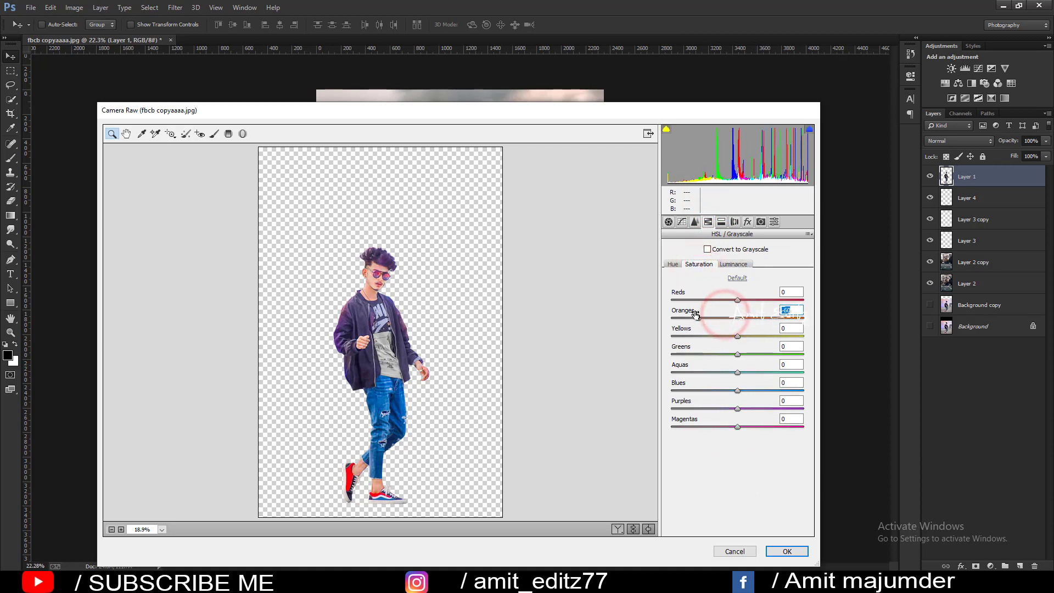
click(787, 550)
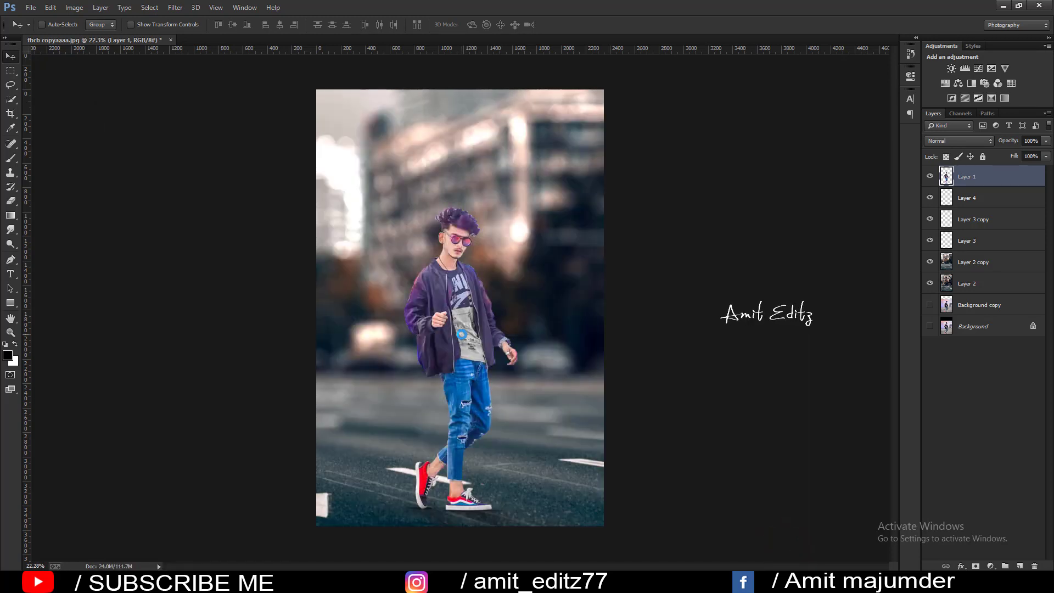
- Quick-select the man's hair, excluding the glasses lens and cheek
scroll(476, 317, down, 1)
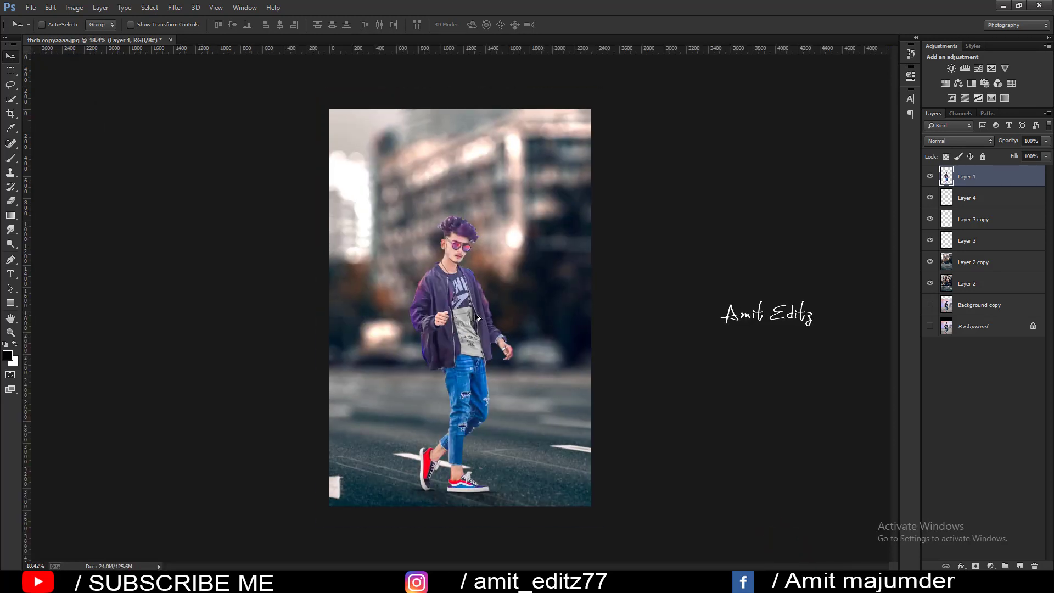
scroll(476, 317, up, 2)
scroll(449, 226, up, 2)
scroll(464, 195, up, 4)
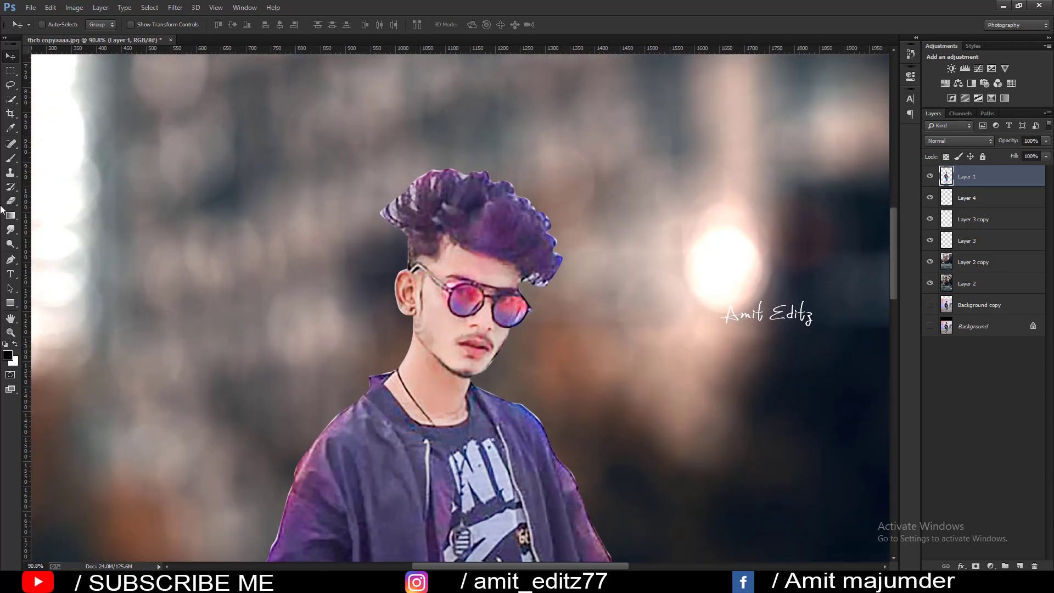
click(11, 100)
click(471, 192)
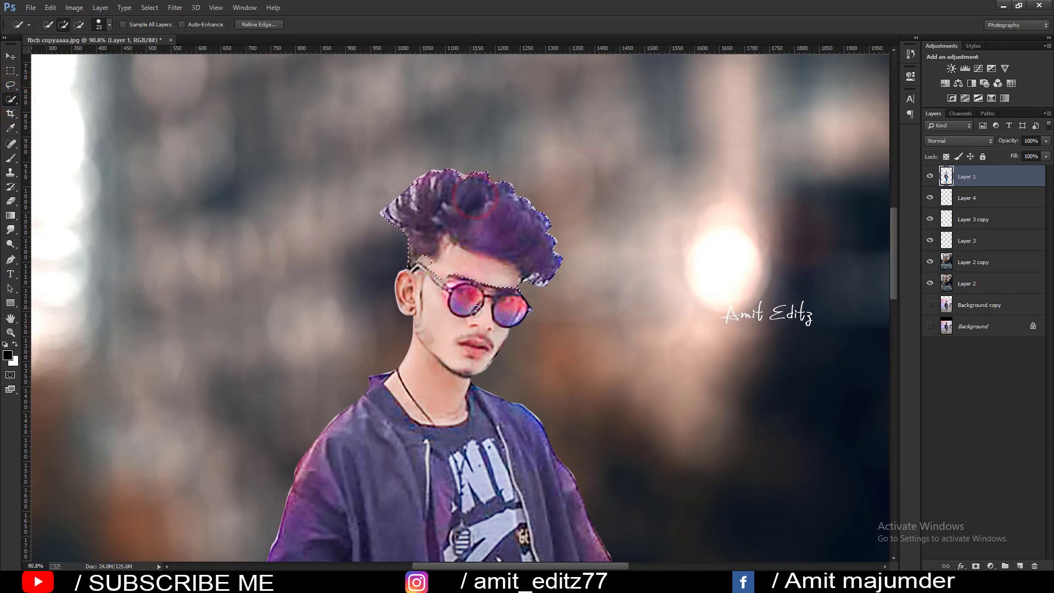
drag(476, 311, 479, 304)
key(ctrl+z)
- Apply Camera Raw to the hair with Greens, Aquas and Blues saturation at -100
click(175, 8)
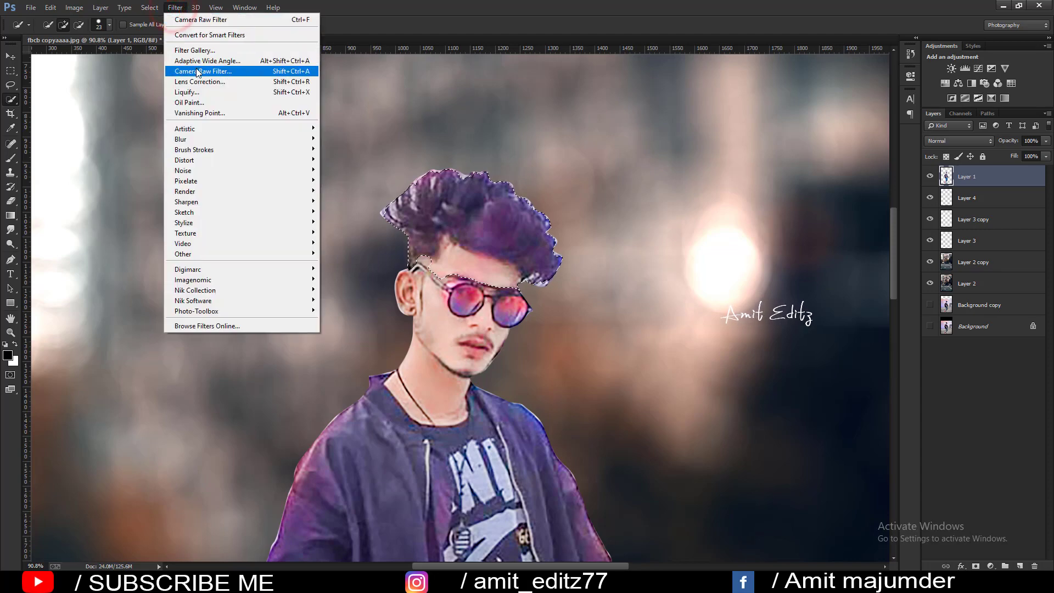
click(198, 72)
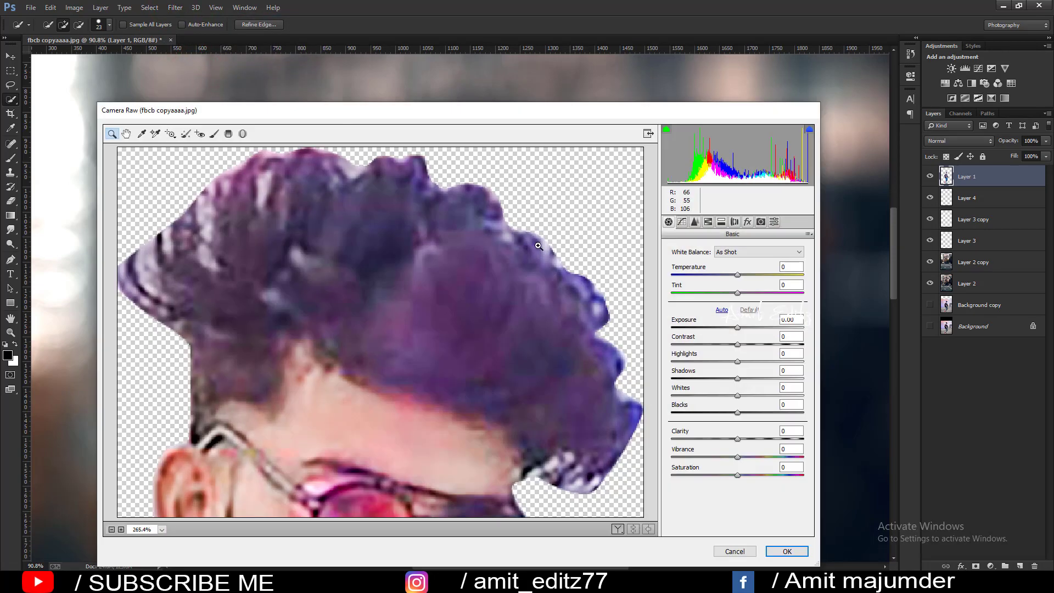
click(708, 222)
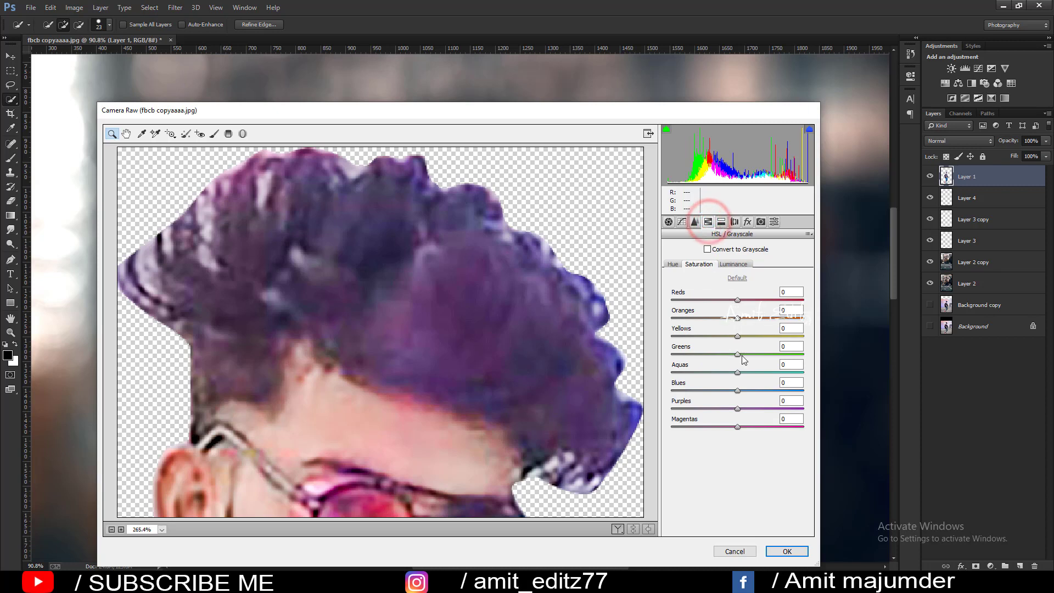
mouse_move(731, 354)
mouse_down()
mouse_move(672, 354)
mouse_move(672, 373)
mouse_move(708, 386)
mouse_move(724, 420)
mouse_move(709, 408)
mouse_up()
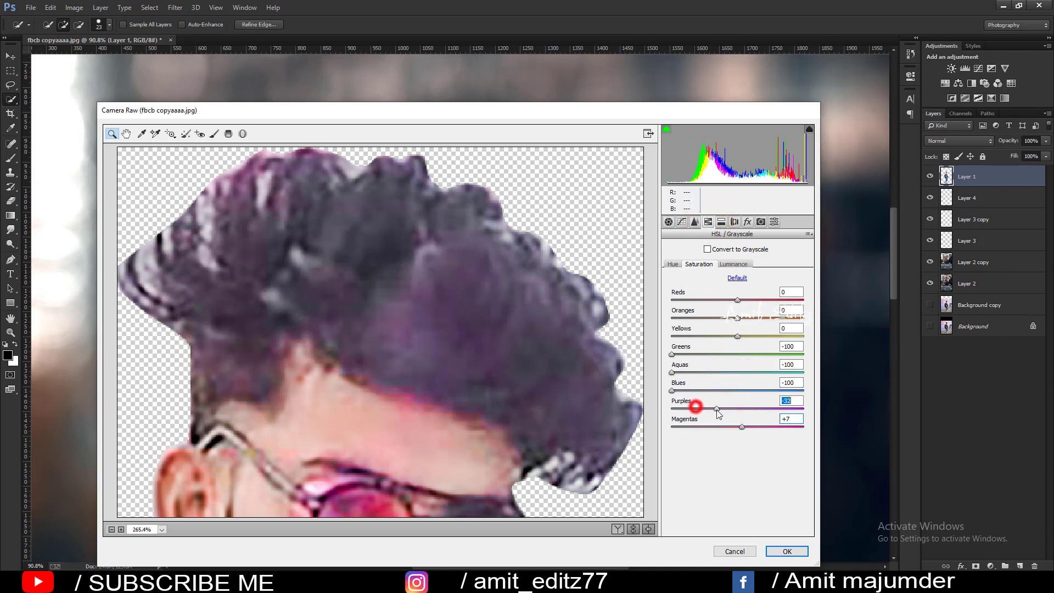
click(786, 552)
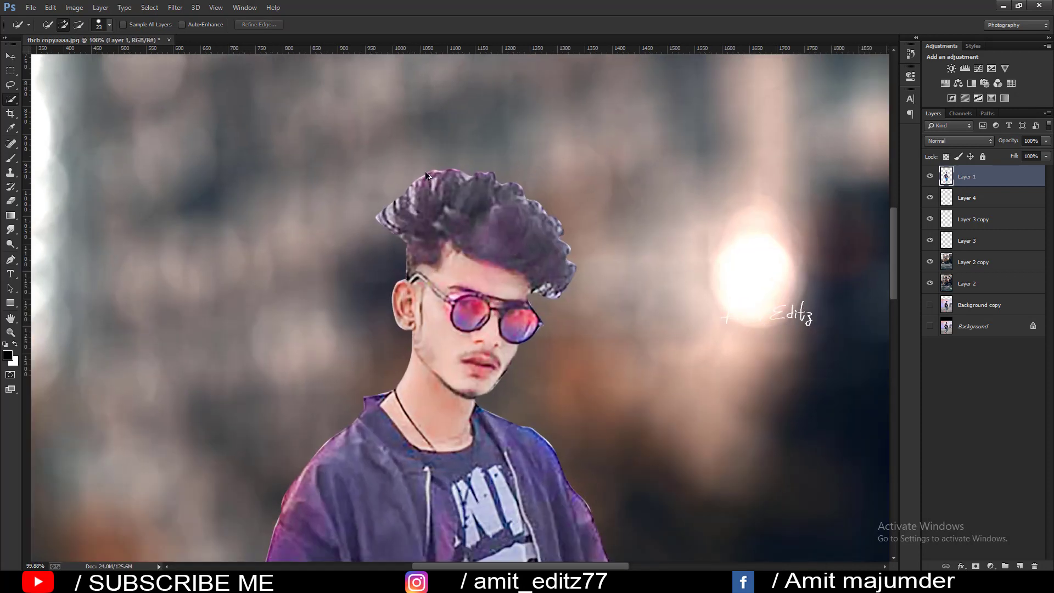
- Choose the Smudge tool with a 27 px brush tip
scroll(428, 173, up, 5)
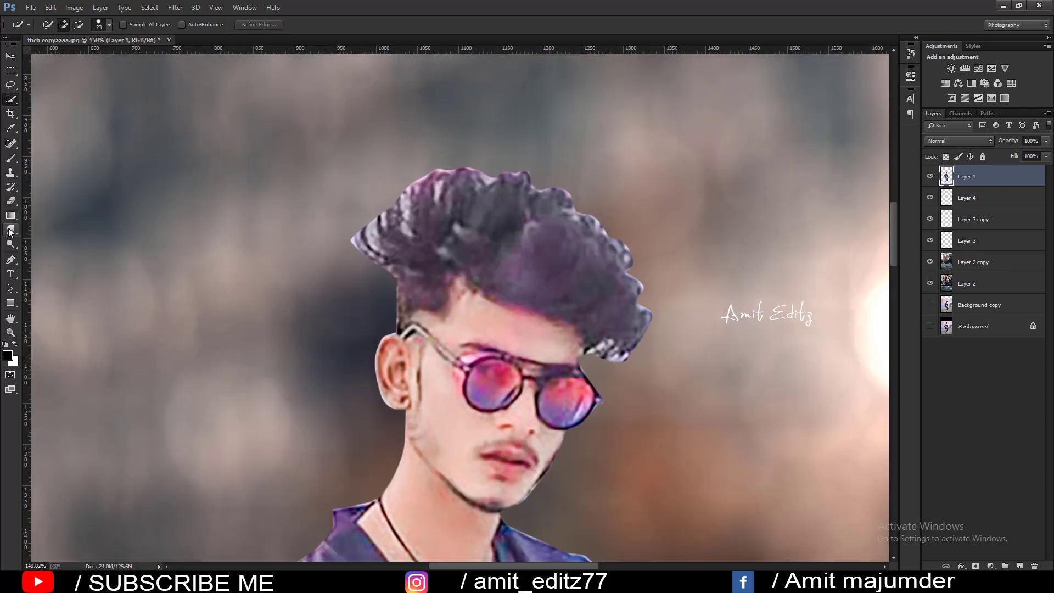
right_click(10, 231)
click(42, 251)
right_click(396, 213)
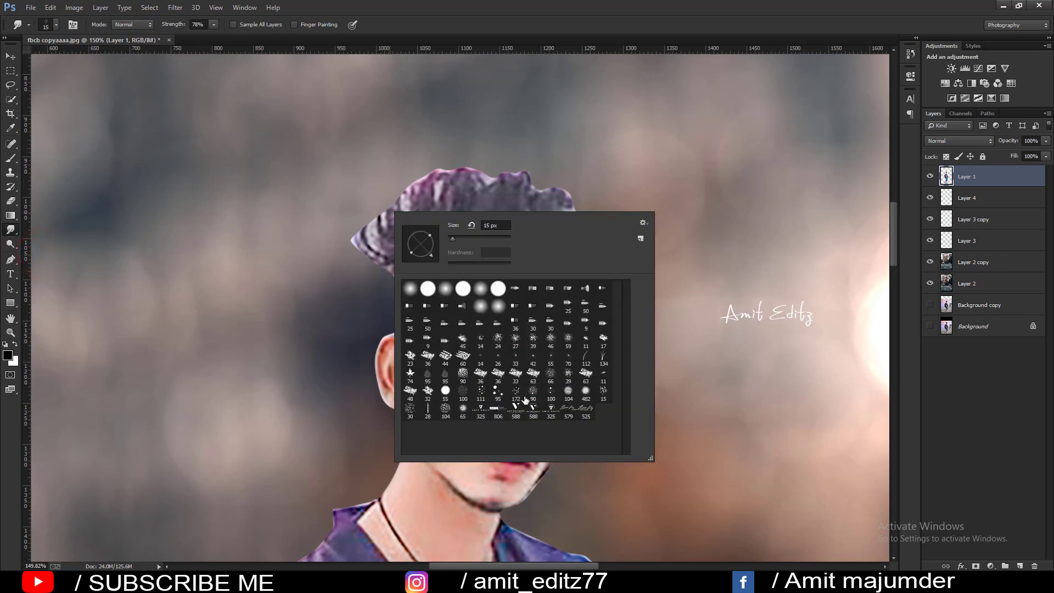
click(516, 393)
click(515, 340)
- Smudge the left hair edge and crown into long wispy strands
click(361, 236)
mouse_move(351, 224)
mouse_down()
mouse_move(394, 240)
mouse_move(379, 211)
mouse_up()
drag(388, 255, 403, 233)
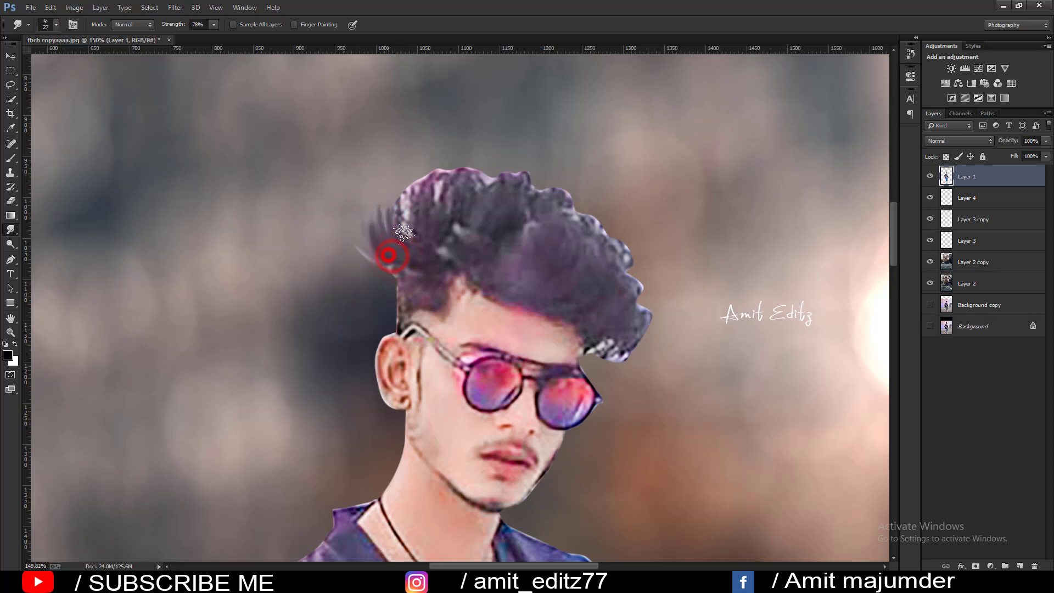
drag(390, 268, 384, 252)
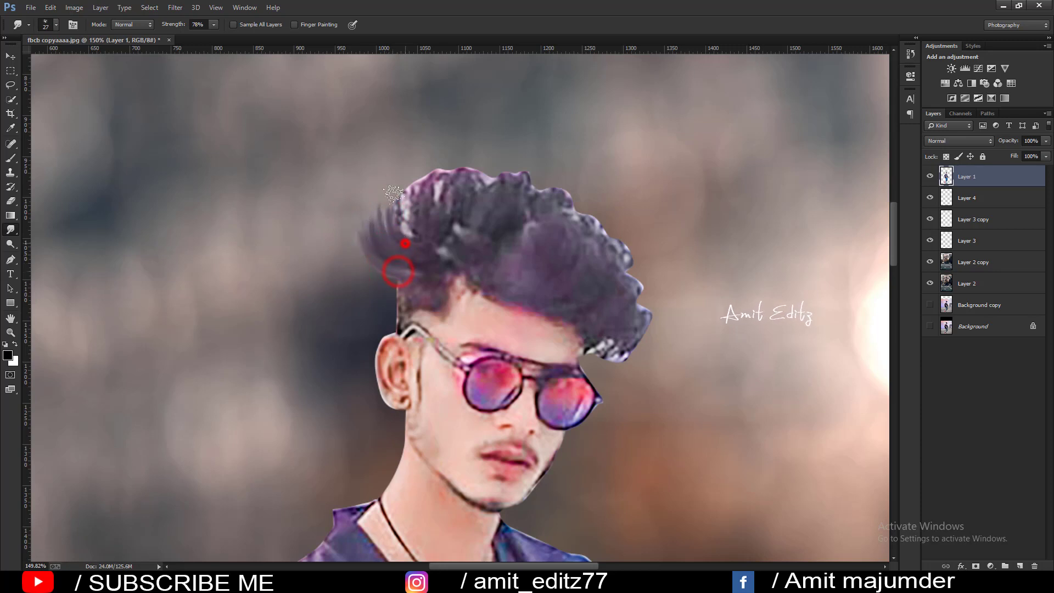
mouse_move(390, 230)
mouse_down()
mouse_move(384, 193)
mouse_move(395, 198)
mouse_up()
mouse_move(423, 231)
mouse_down()
mouse_move(427, 166)
mouse_move(459, 171)
mouse_up()
mouse_move(434, 205)
mouse_down()
mouse_move(463, 168)
mouse_move(472, 164)
mouse_move(466, 204)
mouse_move(478, 185)
mouse_up()
drag(497, 255, 305, 246)
click(421, 338)
mouse_move(409, 330)
mouse_down()
mouse_move(423, 330)
mouse_move(396, 330)
mouse_up()
- Resize the smudge brush to about 20–30 px and set strength to 72%
right_click(395, 329)
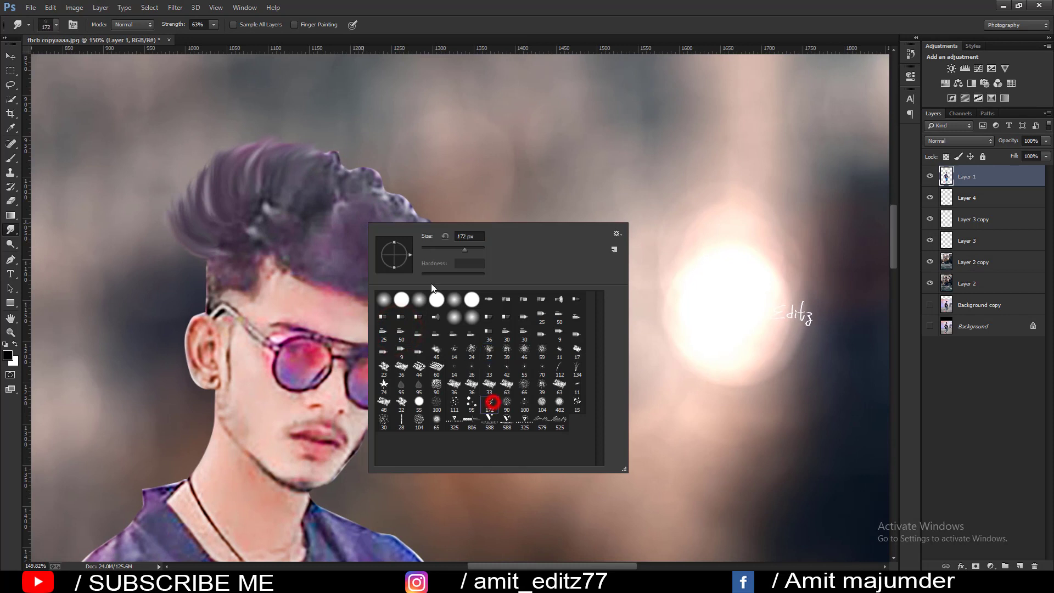
mouse_move(316, 228)
mouse_down()
mouse_move(248, 217)
mouse_move(256, 226)
mouse_up()
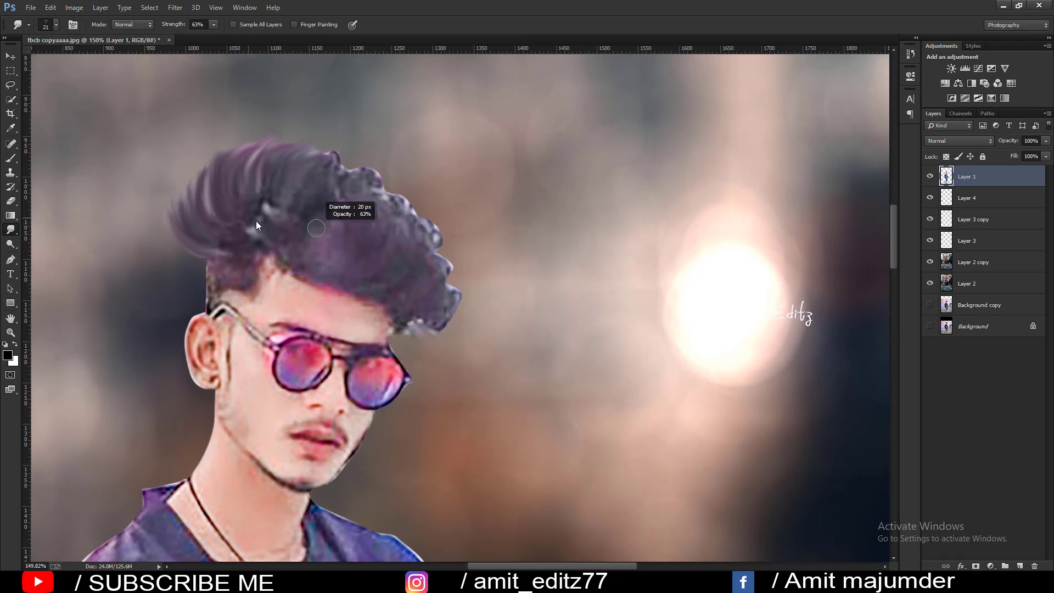
right_click(410, 325)
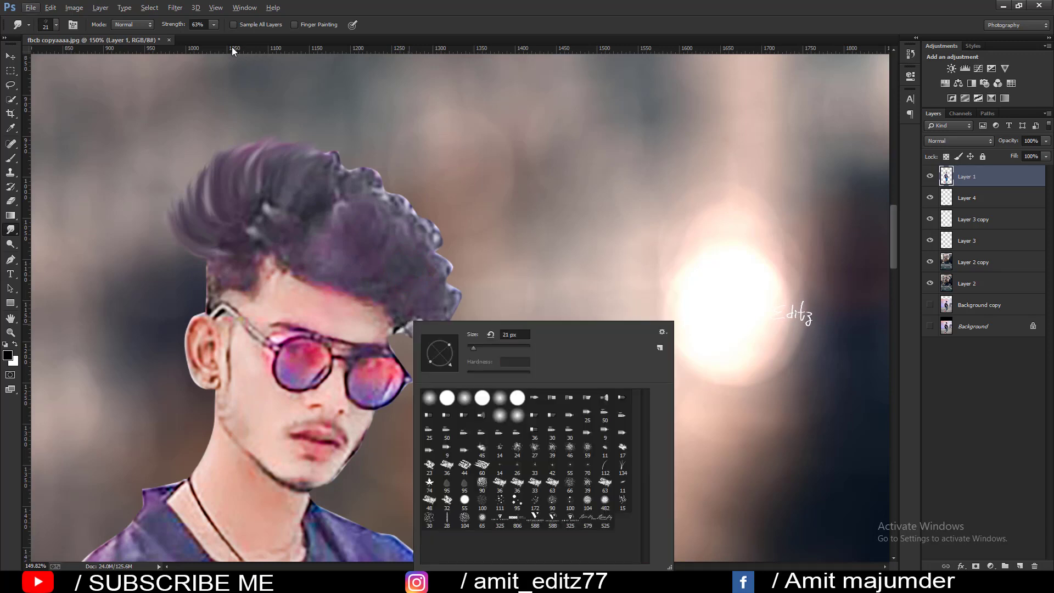
click(201, 24)
text(72)
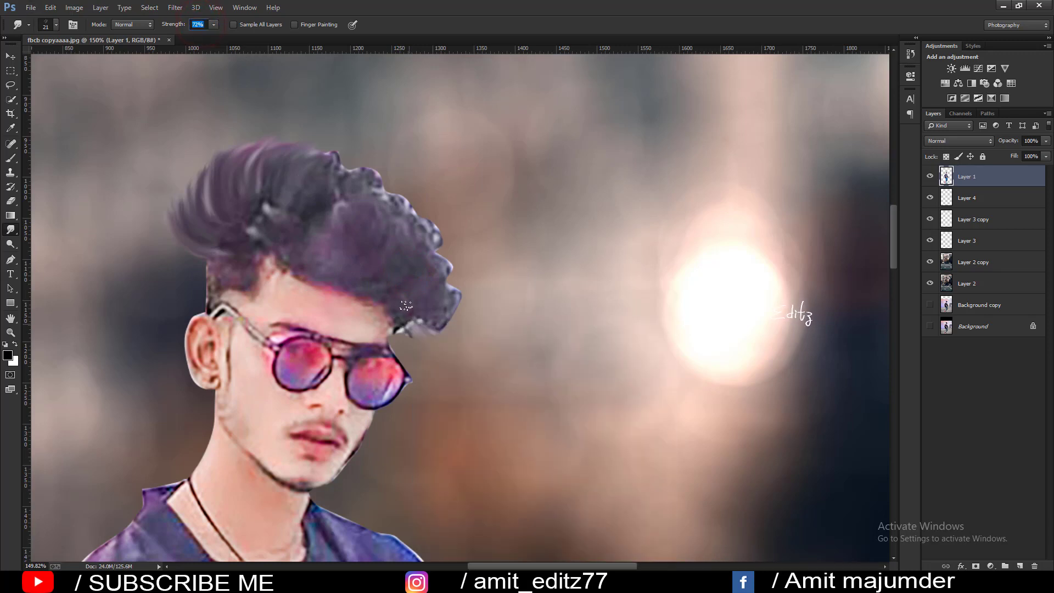
right_click(407, 306)
- Smear the right, upper and top hair edges into soft strands
mouse_move(400, 305)
mouse_down()
mouse_move(437, 317)
mouse_move(405, 322)
mouse_move(429, 306)
mouse_move(437, 316)
mouse_up()
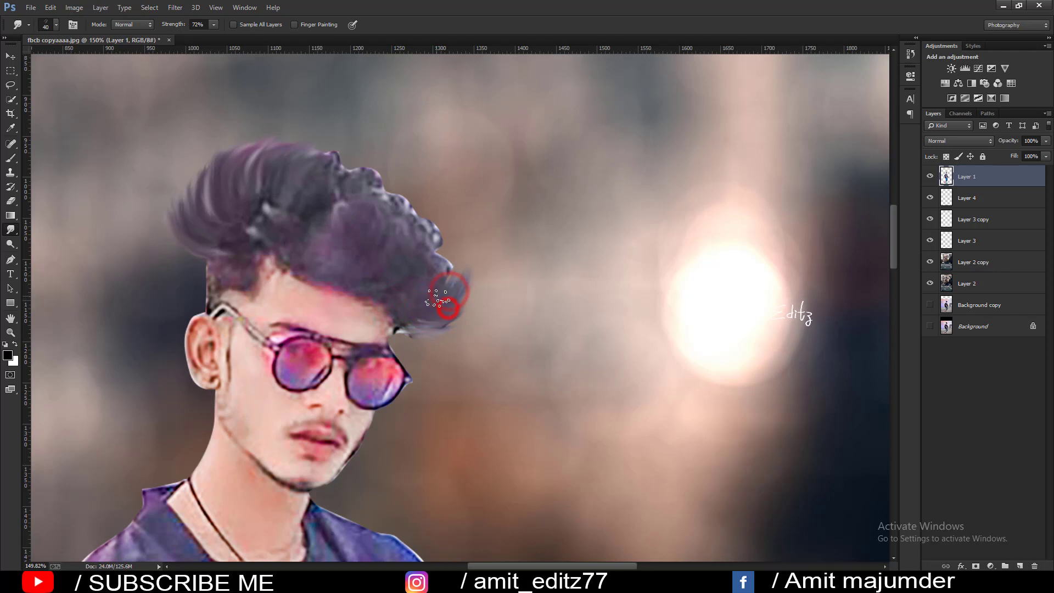
drag(438, 283, 462, 242)
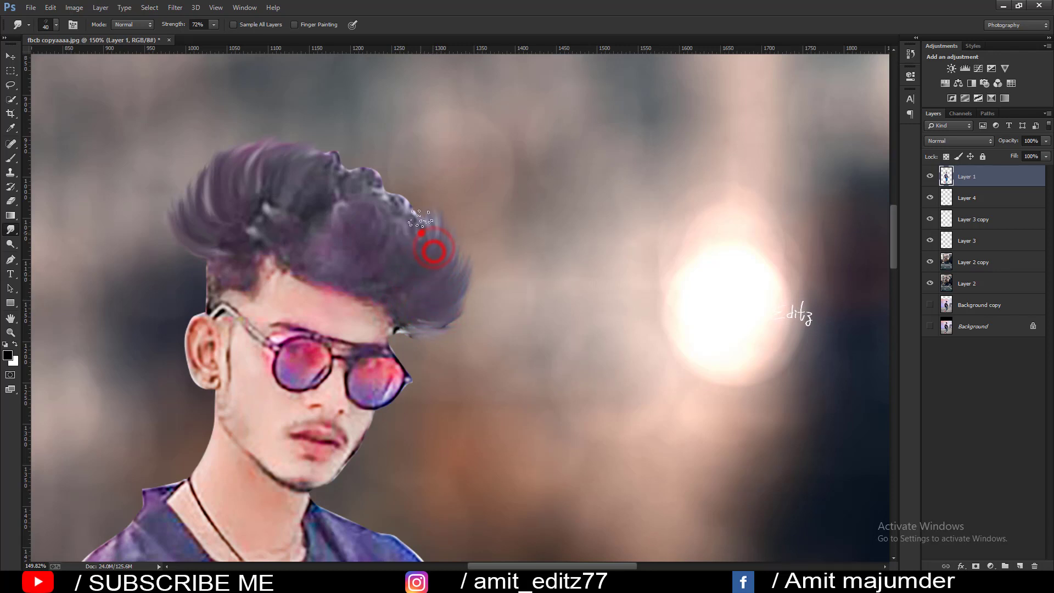
mouse_move(425, 231)
mouse_down()
mouse_move(371, 173)
mouse_move(382, 204)
mouse_move(361, 176)
mouse_move(300, 184)
mouse_up()
click(391, 252)
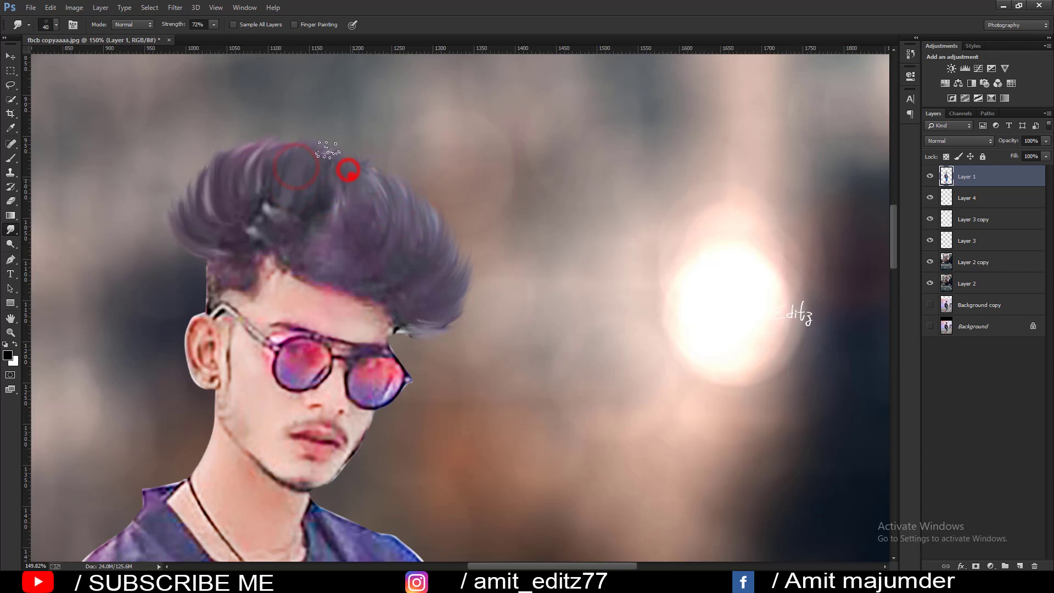
drag(344, 206, 339, 221)
drag(239, 187, 285, 160)
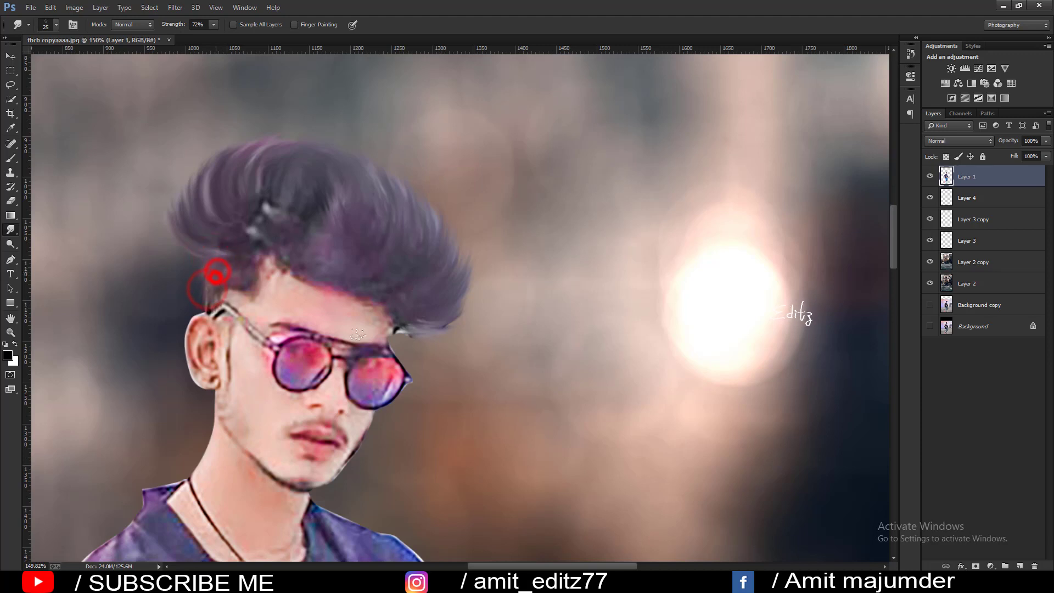
drag(393, 321, 404, 325)
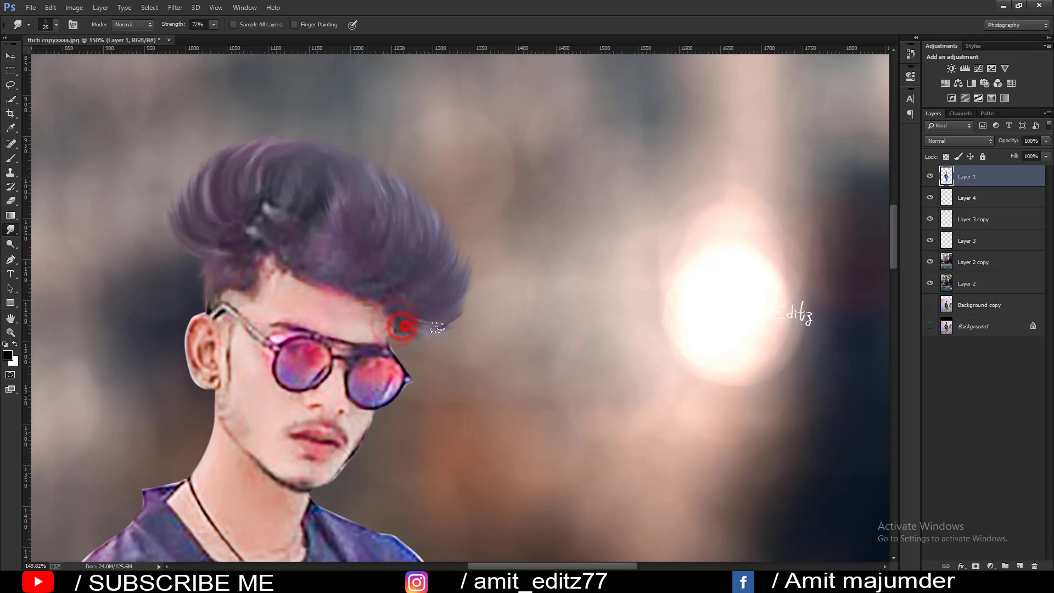
scroll(437, 314, down, 3)
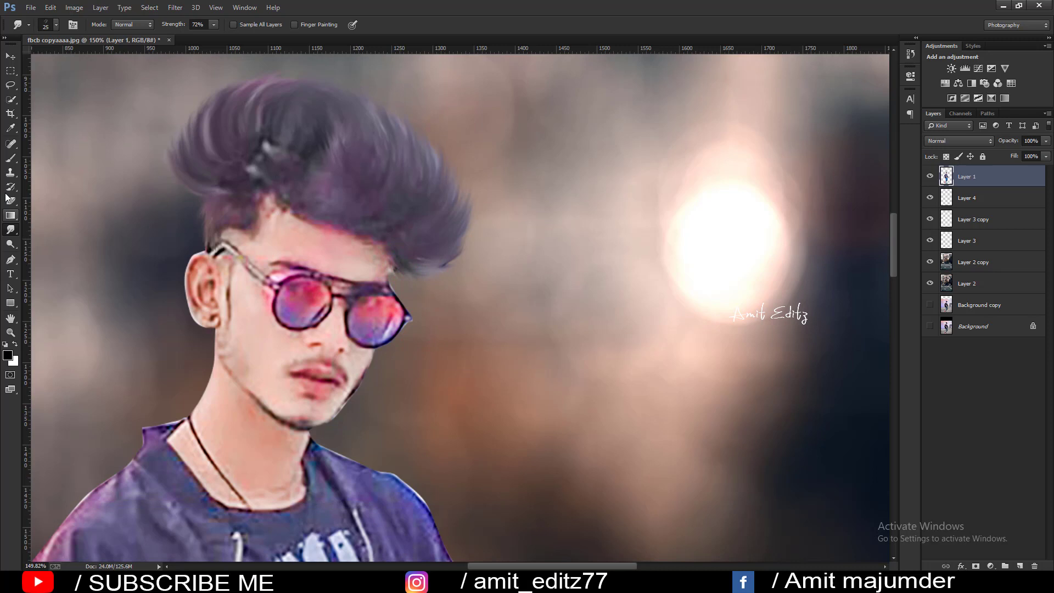
- Blend the forehead and sideburn skin with the Mixer Brush, adjusting brush size
click(6, 158)
click(41, 188)
click(316, 243)
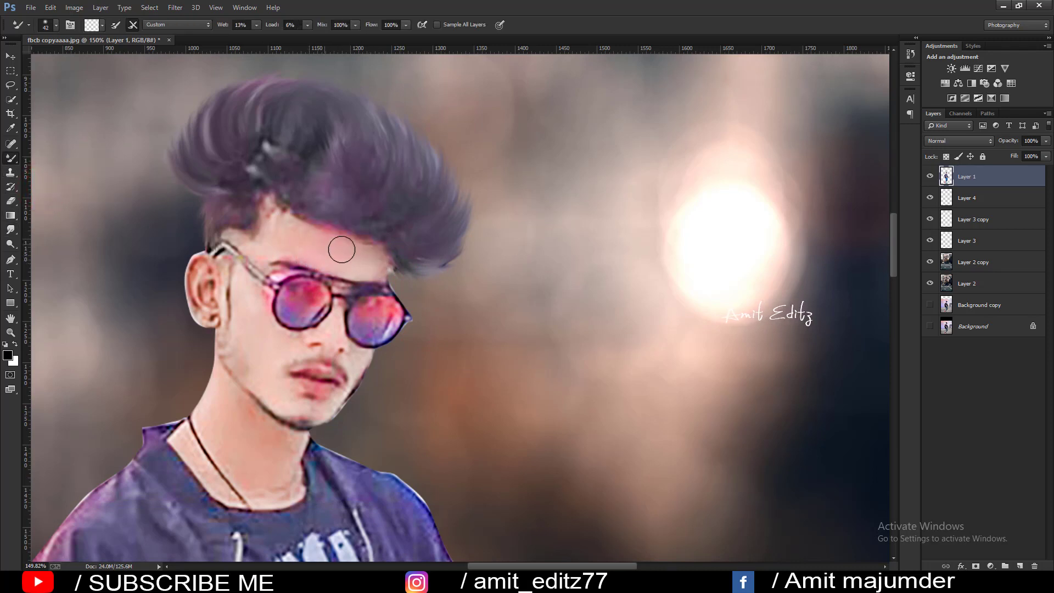
click(282, 228)
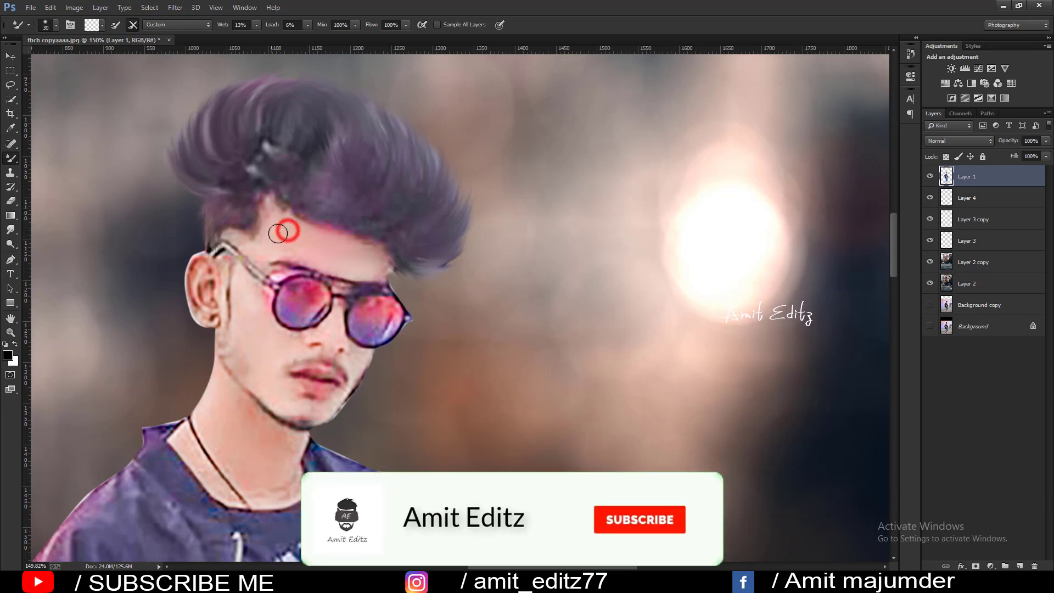
key(bracketleft)
key(bracketleft)
key(bracketleft)
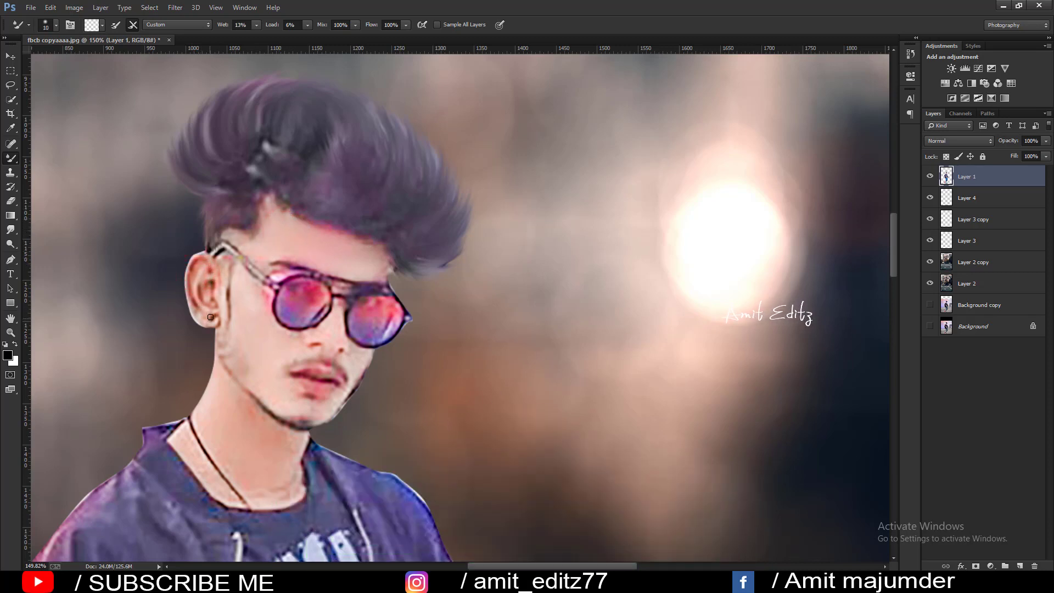
drag(219, 284, 248, 296)
key(bracketright)
mouse_move(258, 259)
mouse_down()
mouse_move(251, 247)
mouse_move(277, 251)
mouse_up()
- Smooth the nose, cheeks, jaw and neck skin above the collar
key(bracketright)
scroll(315, 329, down, 2)
mouse_move(334, 284)
mouse_down()
mouse_move(316, 360)
mouse_move(282, 344)
mouse_up()
drag(295, 302, 262, 283)
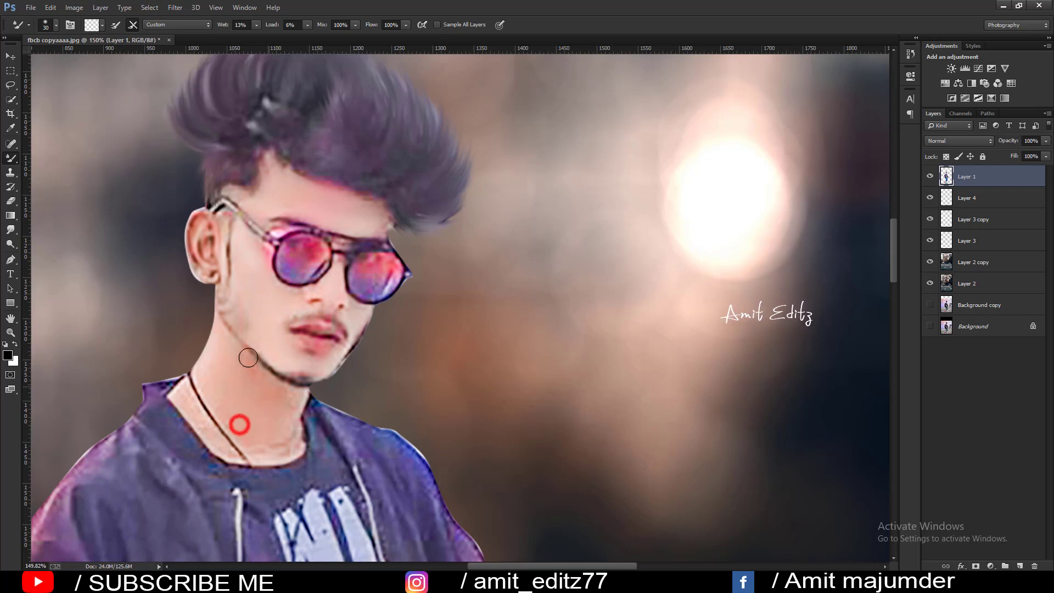
mouse_move(236, 425)
mouse_down()
mouse_move(289, 417)
mouse_move(291, 449)
mouse_up()
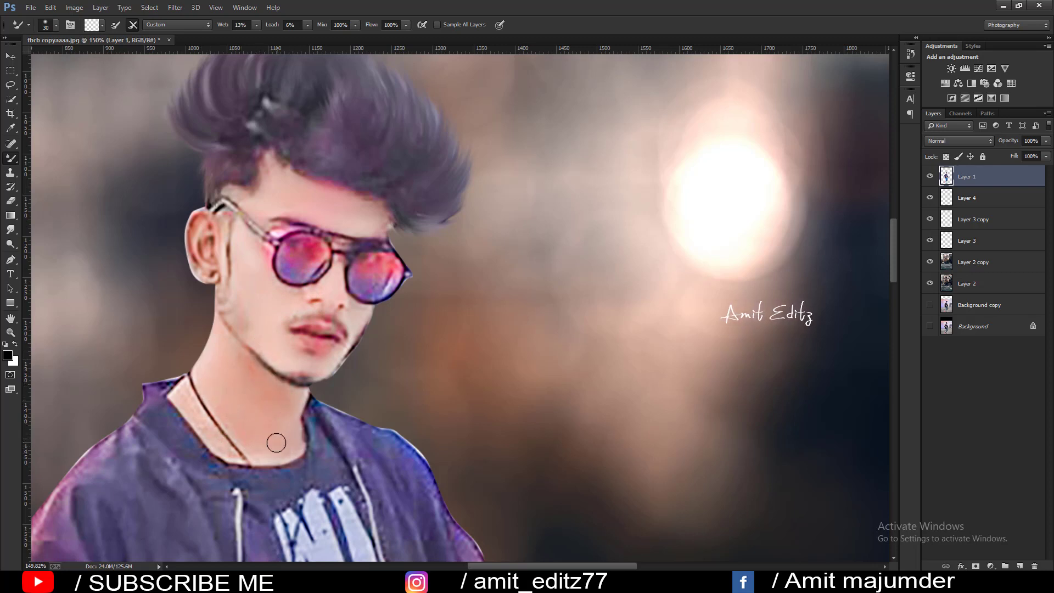
drag(232, 454, 205, 429)
scroll(199, 418, down, 5)
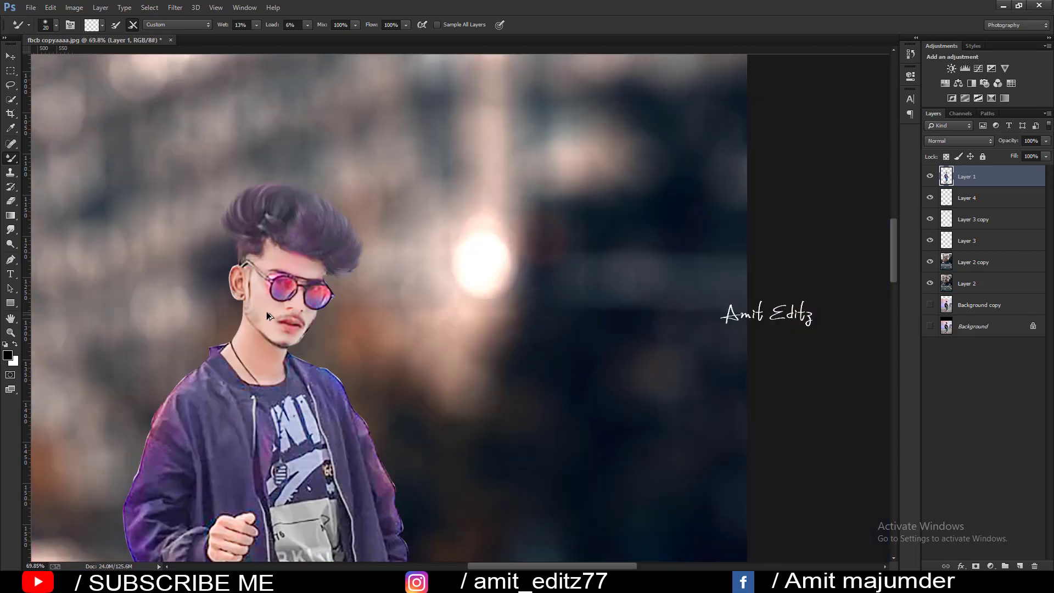
scroll(282, 400, up, 4)
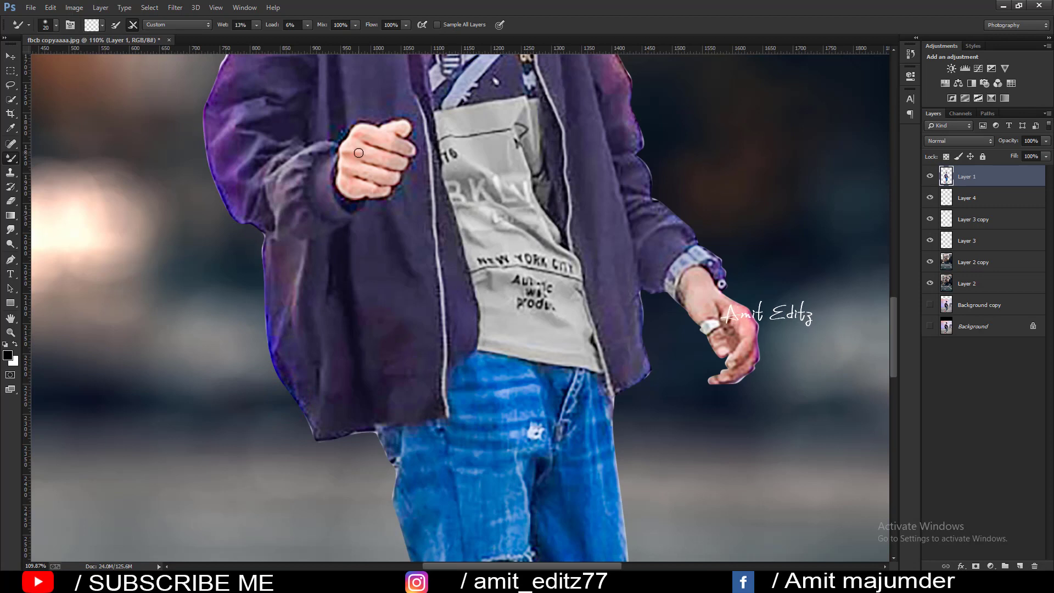
- Smooth the skin of the hand on the jacket and the other hand's wrist and fingers
mouse_move(361, 169)
mouse_down()
mouse_move(385, 179)
mouse_move(406, 148)
mouse_up()
drag(818, 277, 527, 212)
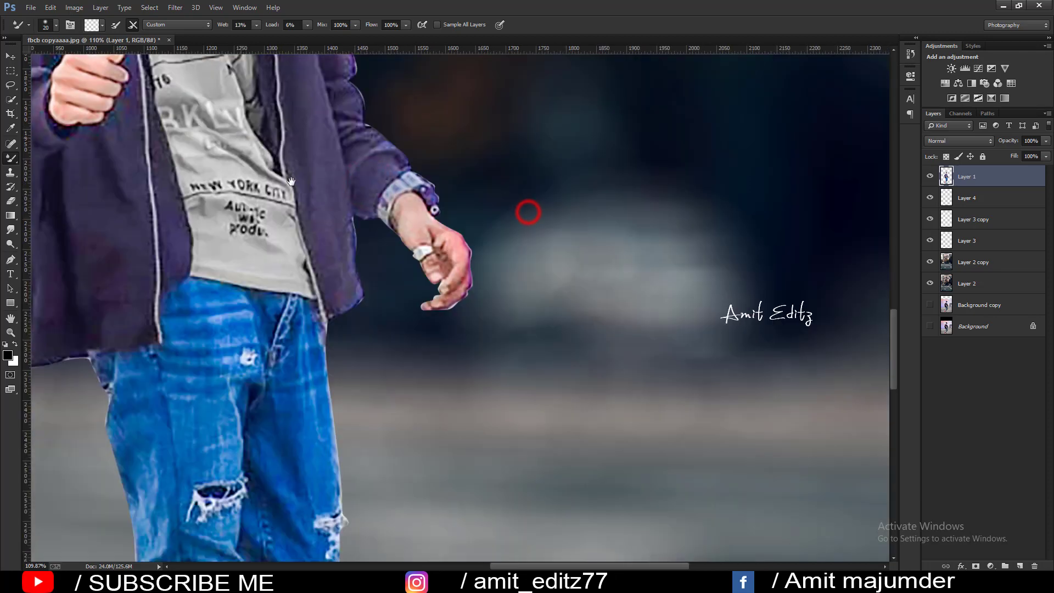
drag(409, 216, 462, 254)
scroll(437, 272, up, 5)
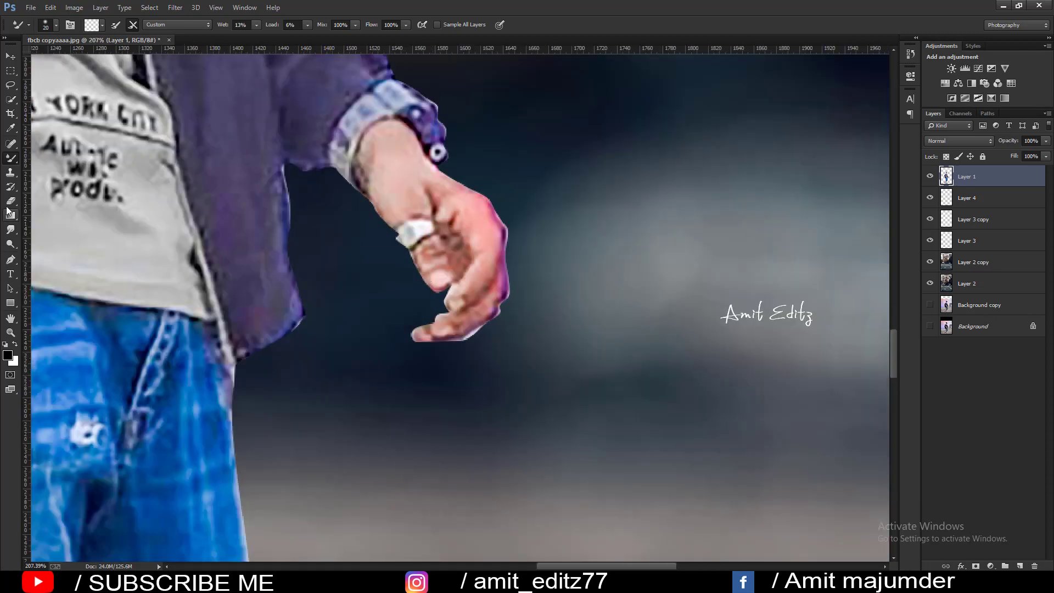
- Erase the purple fringe along the hanging hand's edge
key(e)
drag(501, 214, 507, 297)
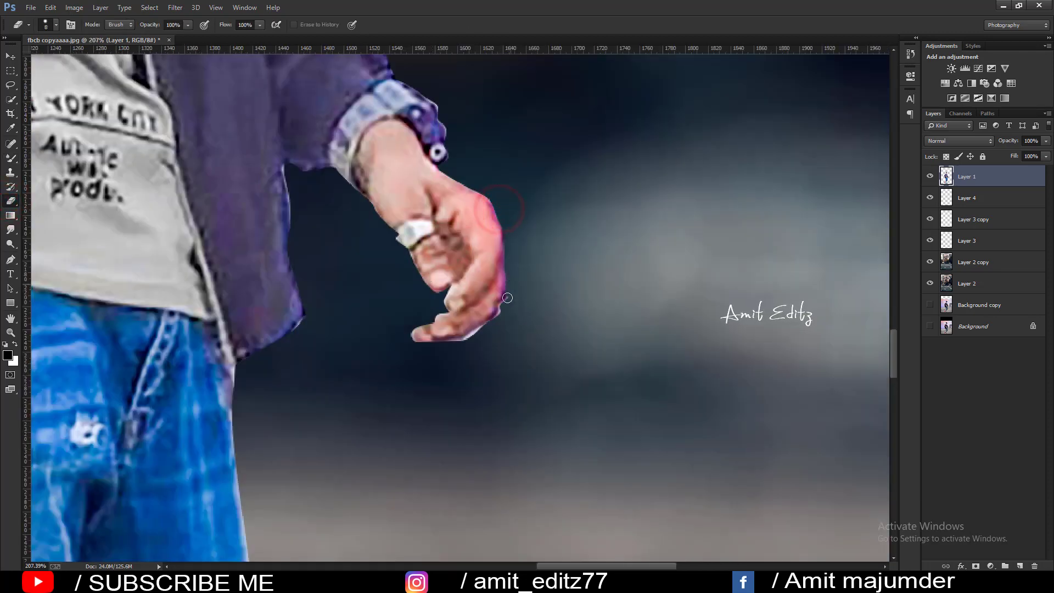
scroll(216, 226, down, 3)
- Blend the hanging hand's edge into the background with the Mixer Brush
scroll(215, 226, down, 3)
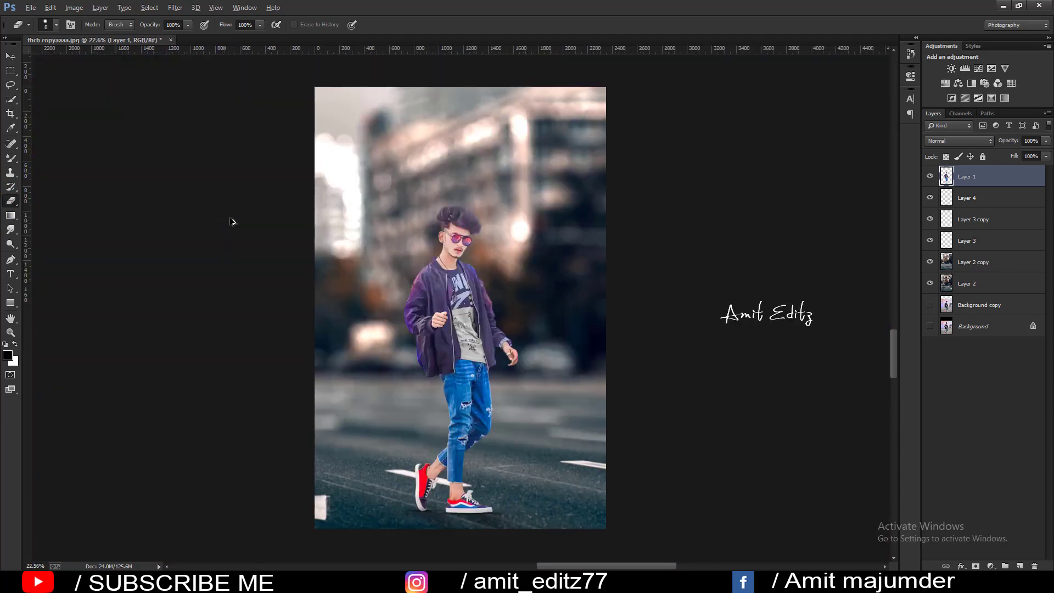
scroll(487, 226, up, 2)
scroll(567, 255, up, 1)
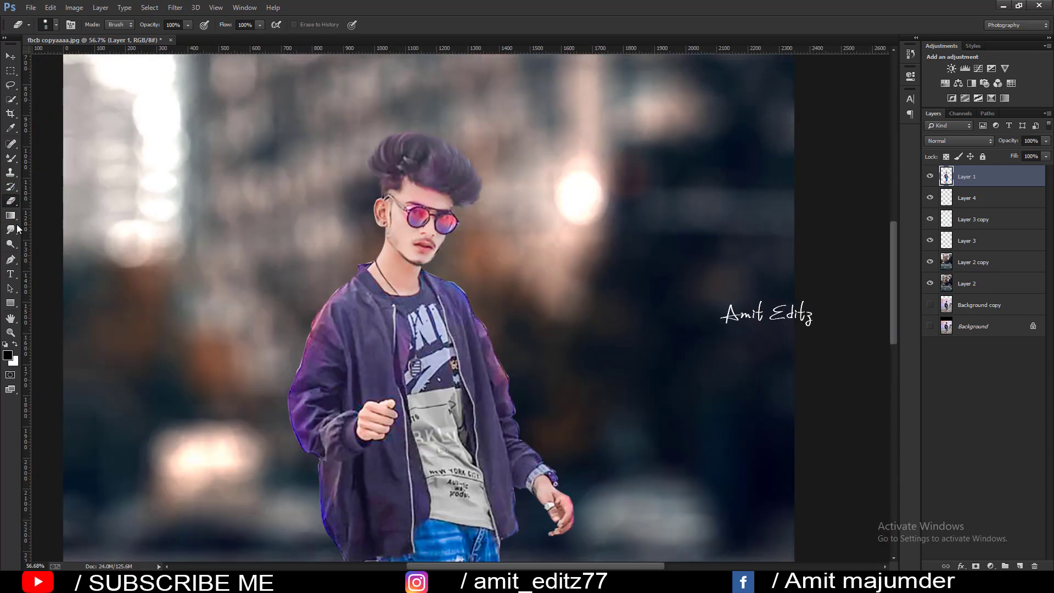
click(11, 158)
scroll(557, 522, up, 3)
drag(572, 520, 552, 504)
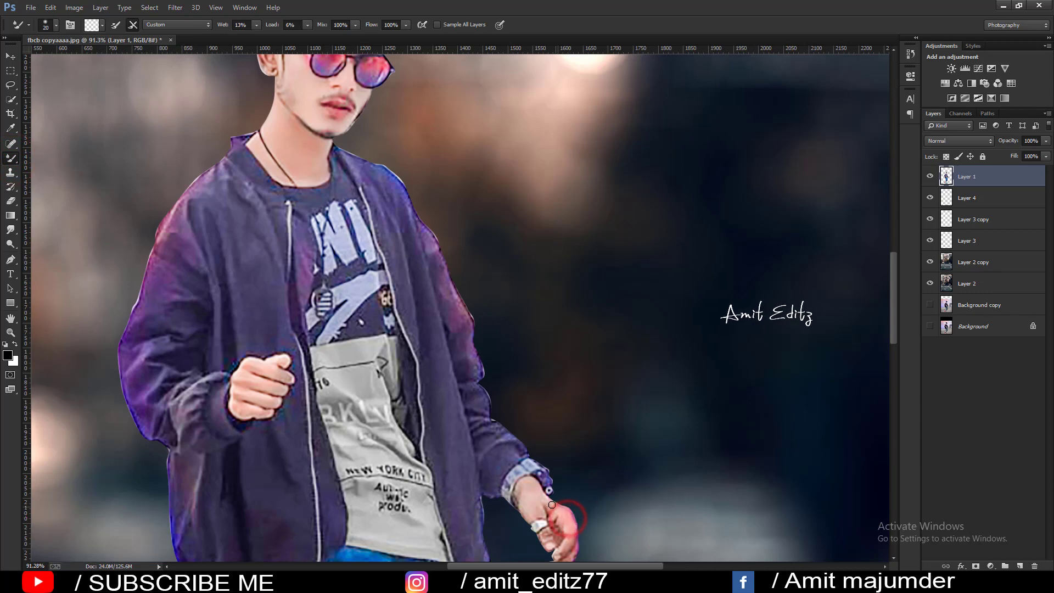
- Smooth the ankle skin above both the left and right shoes
scroll(505, 318, down, 5)
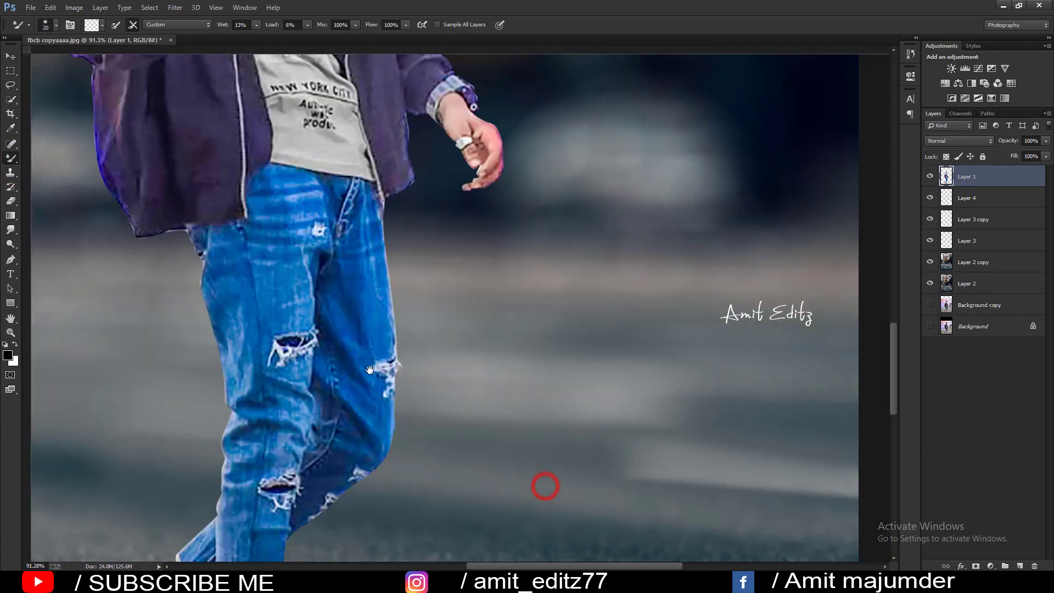
scroll(543, 485, down, 4)
drag(154, 411, 172, 390)
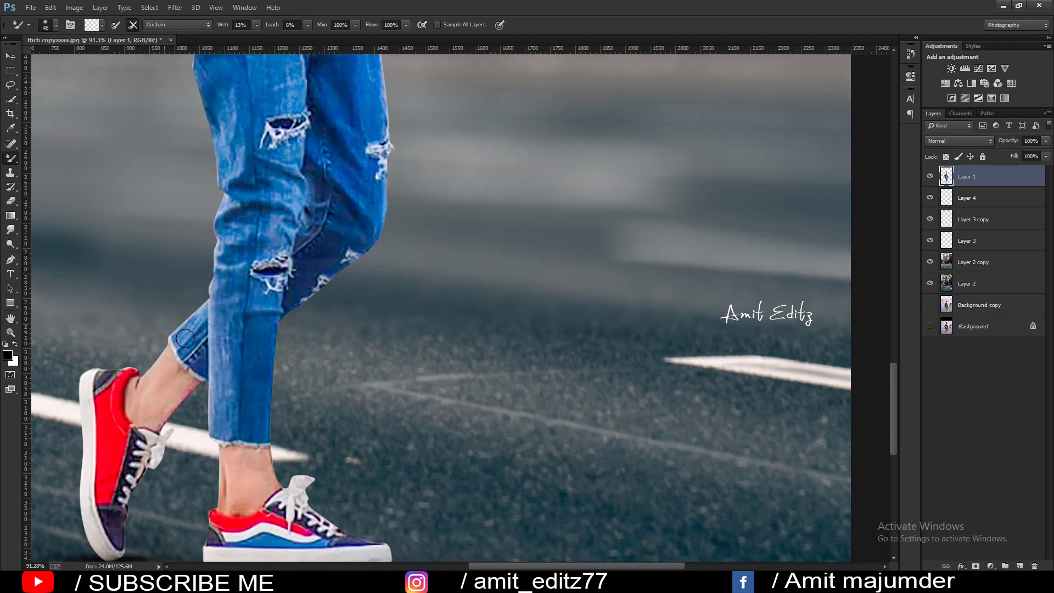
drag(132, 394, 134, 403)
drag(231, 482, 242, 468)
scroll(247, 501, down, 2)
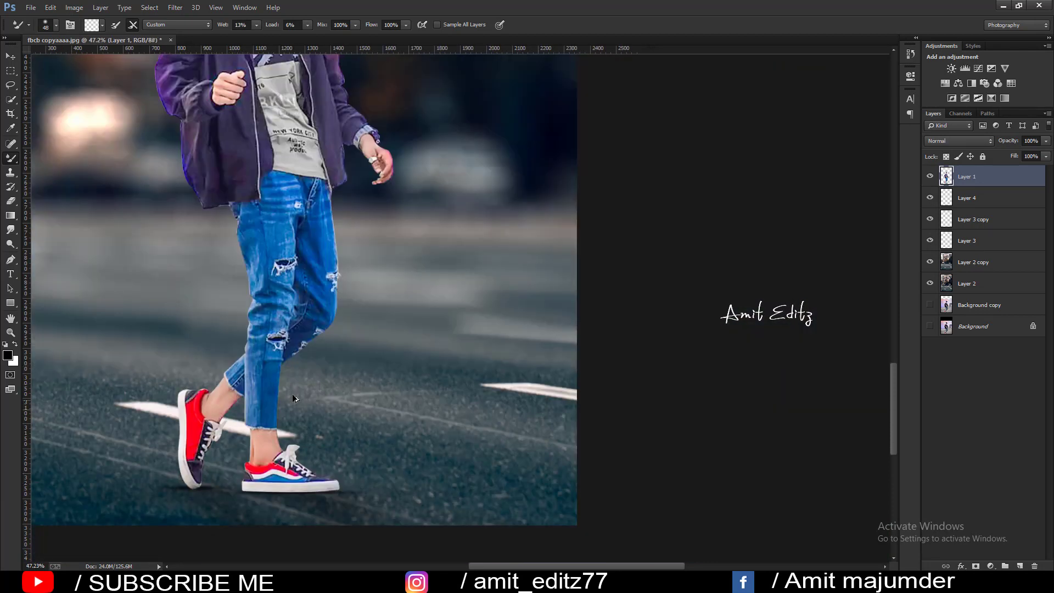
scroll(263, 466, down, 2)
scroll(286, 428, down, 2)
scroll(297, 401, down, 1)
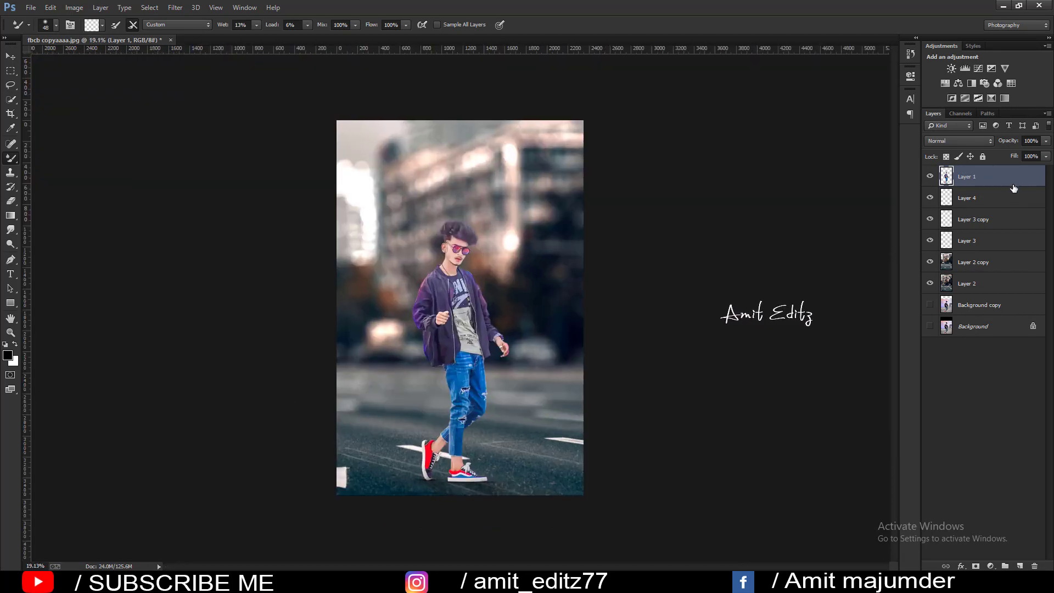
- Add a Levels adjustment layer with output white at 122 and collapse its properties
click(968, 68)
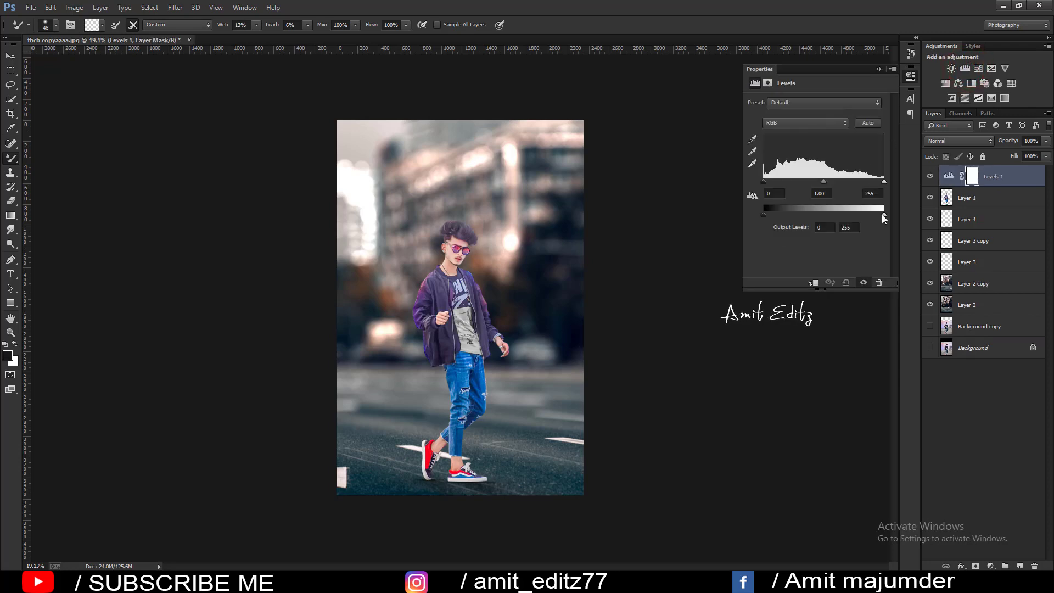
drag(884, 215, 821, 214)
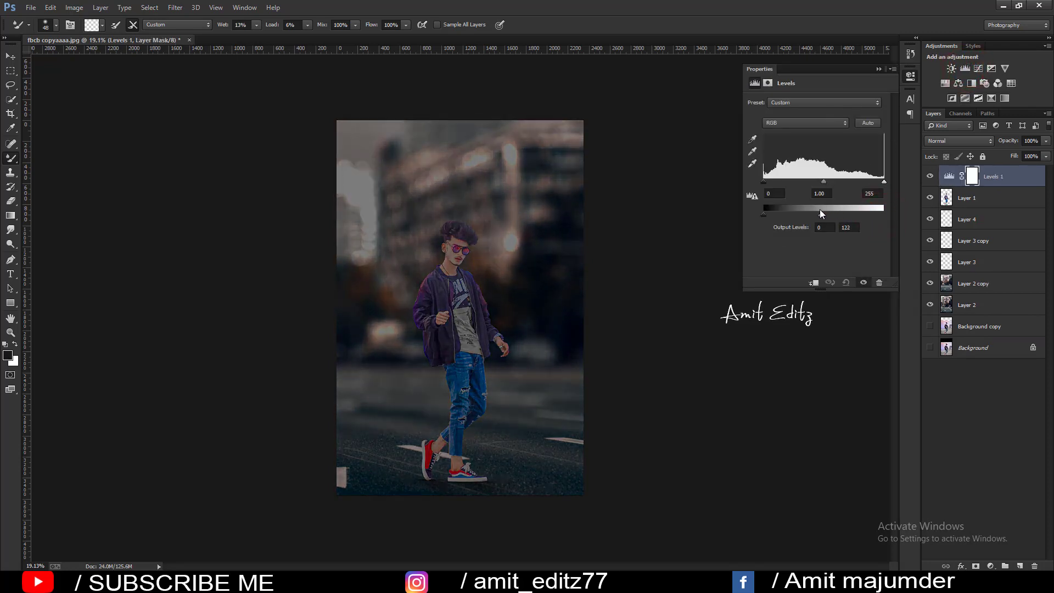
click(876, 70)
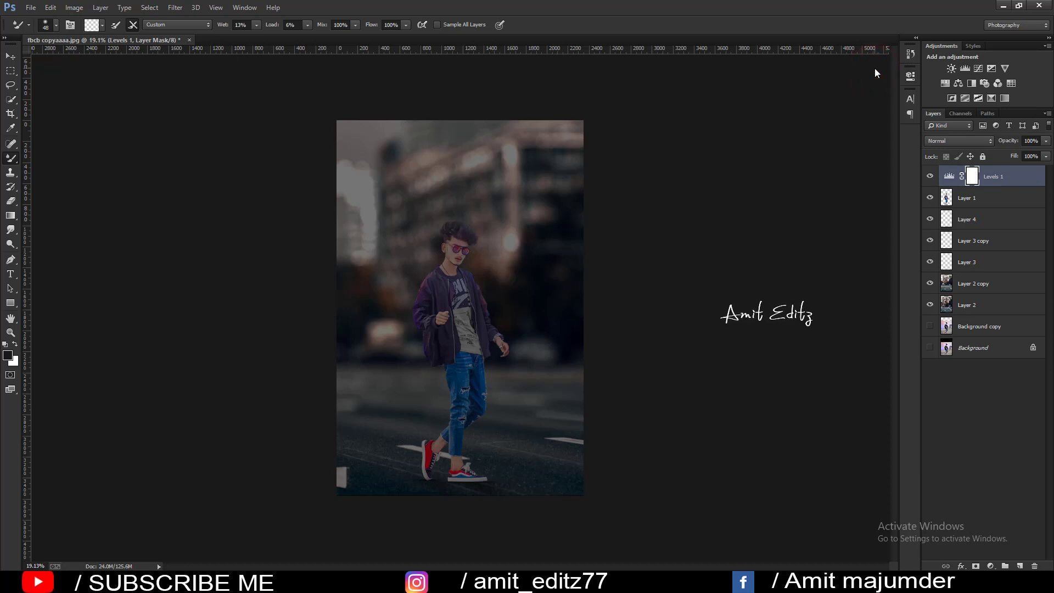
- Invert the Levels mask, load Layer 1's selection, and set a Brush at 24% opacity
key(ctrl+i)
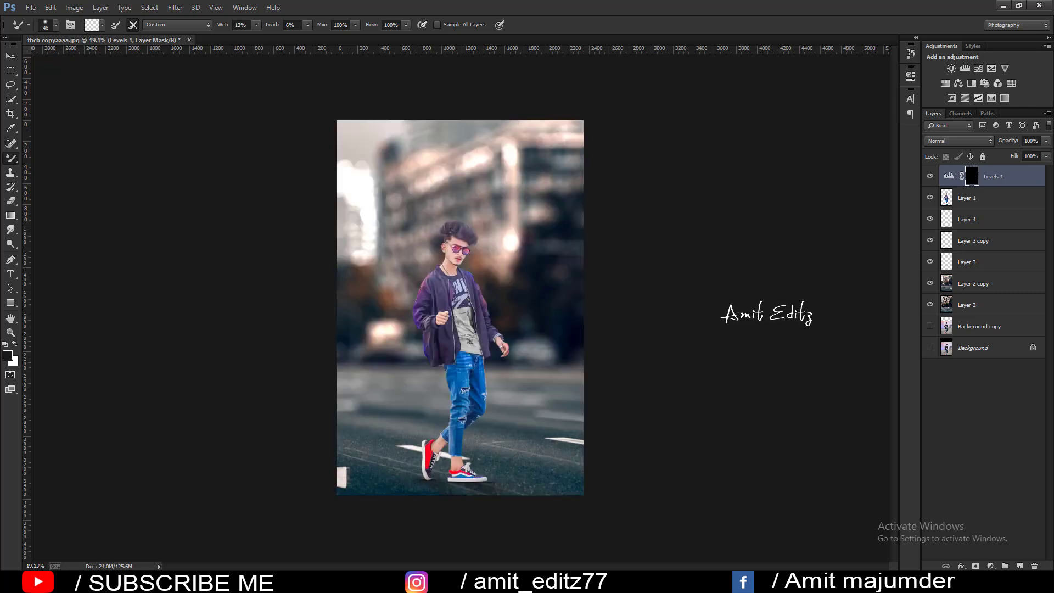
ctrl+click(947, 198)
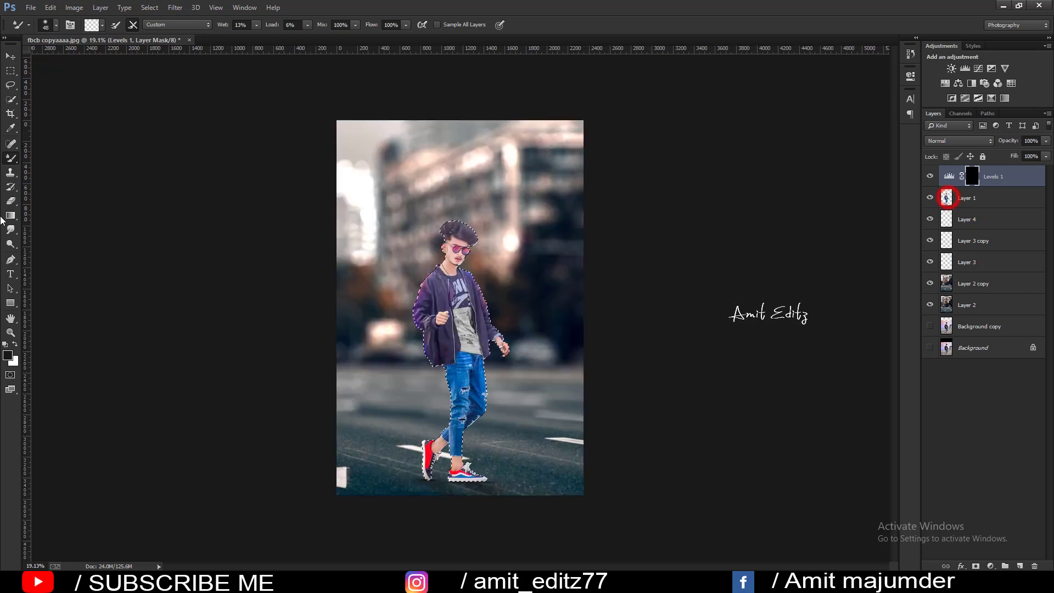
right_click(11, 158)
click(42, 159)
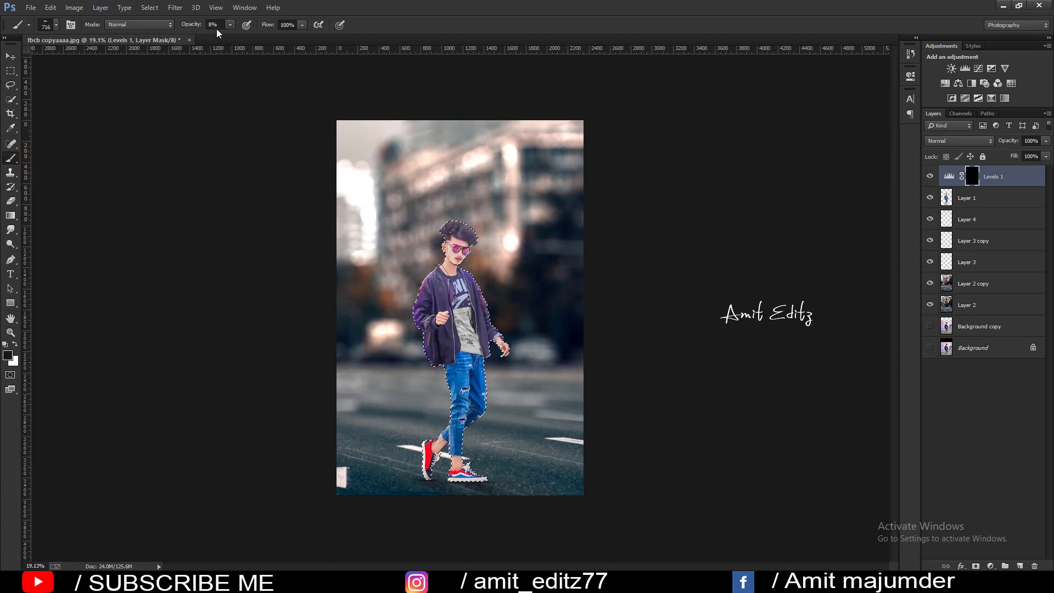
text(24)
right_click(446, 403)
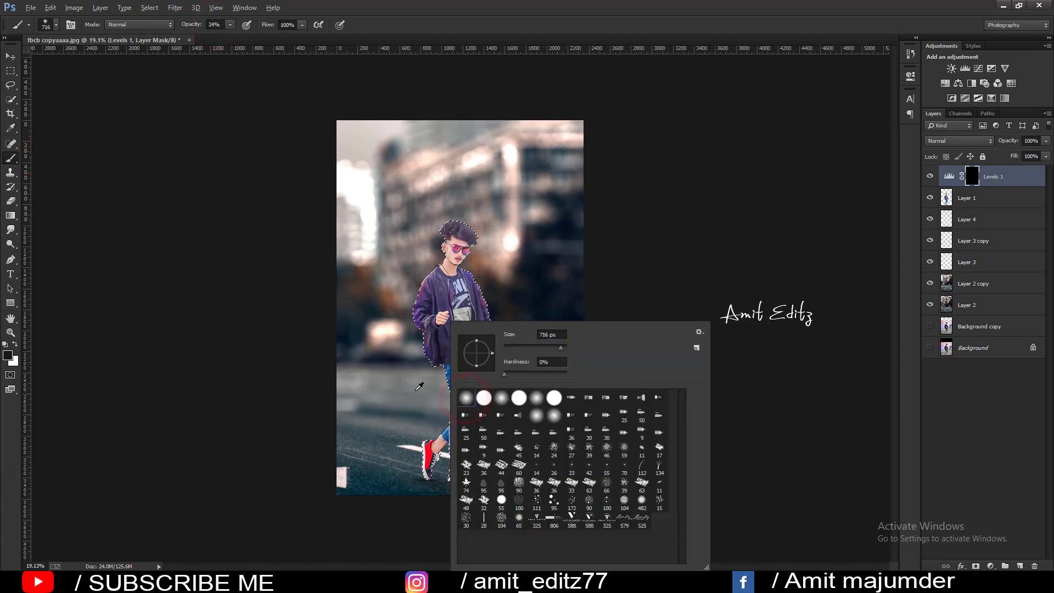
key(Escape)
- Paint white on the mask to darken the road around the shoes and beside the legs
scroll(434, 439, up, 1)
scroll(434, 455, up, 1)
scroll(436, 475, up, 1)
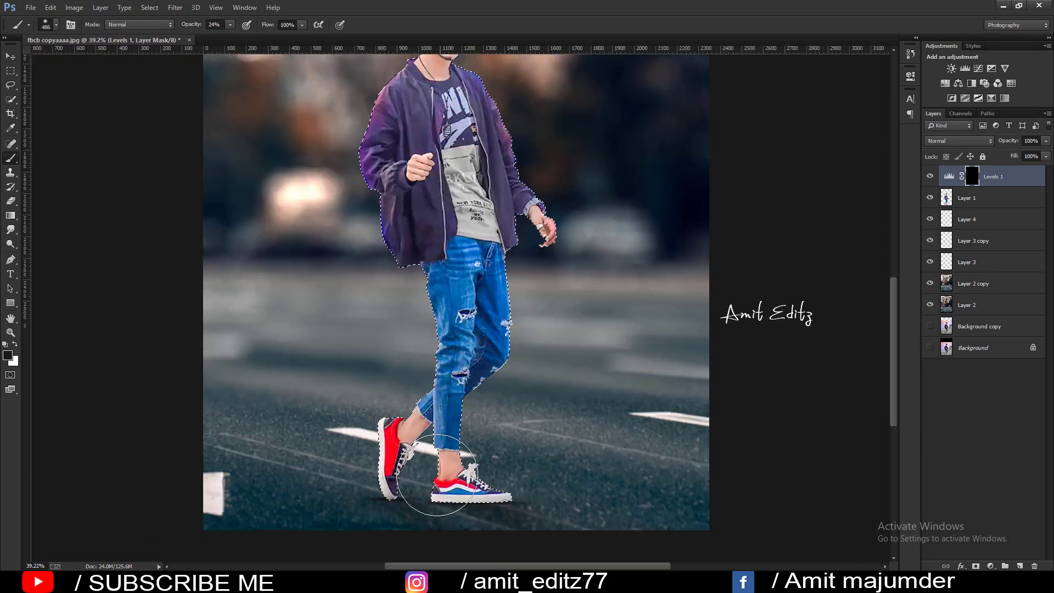
scroll(437, 475, down, 2)
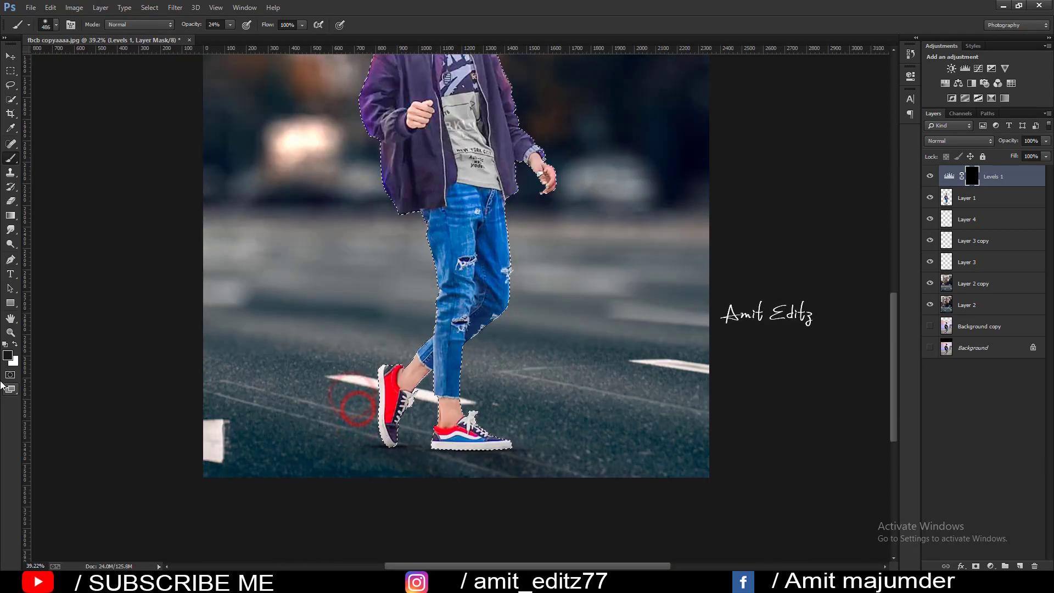
click(15, 344)
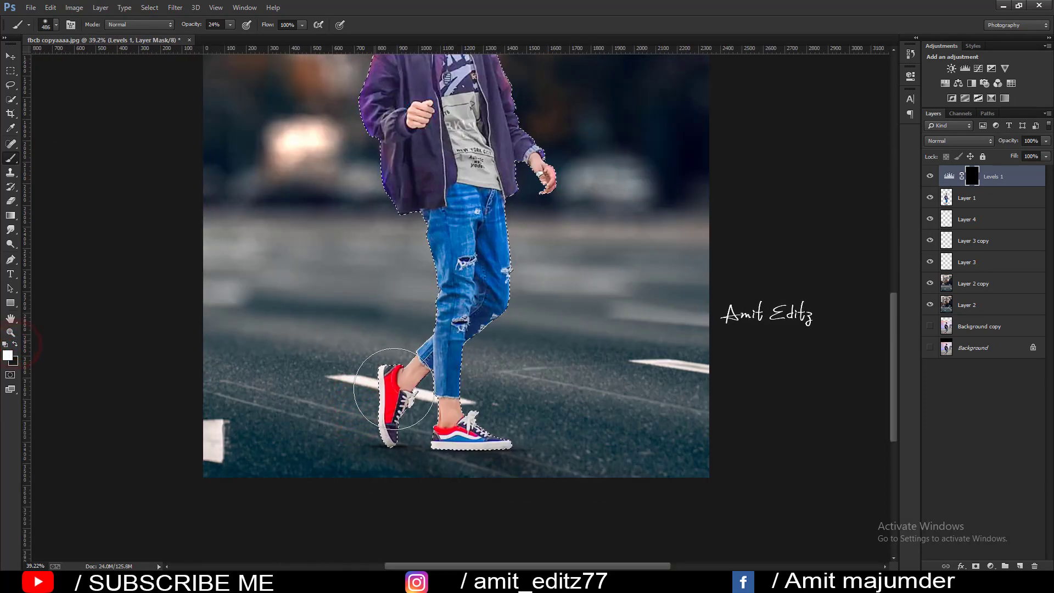
drag(366, 462, 472, 489)
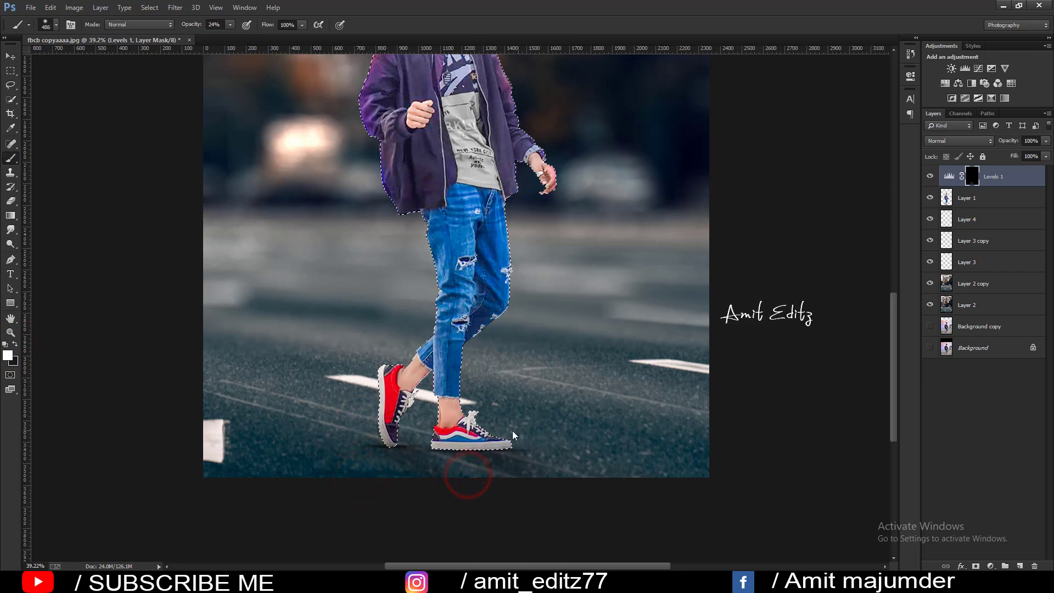
mouse_move(518, 430)
mouse_down()
mouse_move(487, 415)
mouse_move(532, 447)
mouse_up()
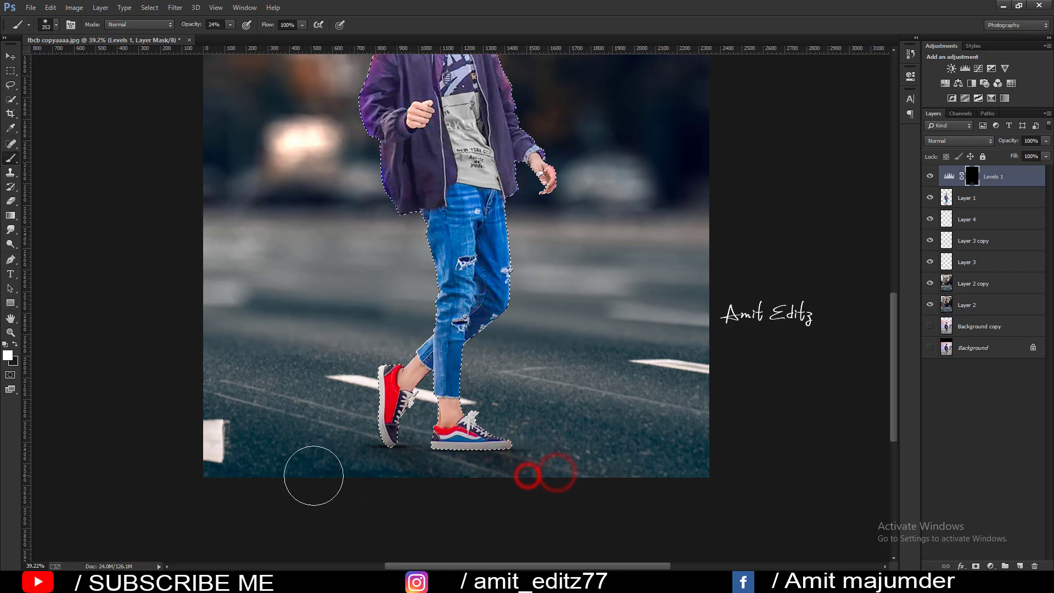
drag(349, 370, 396, 462)
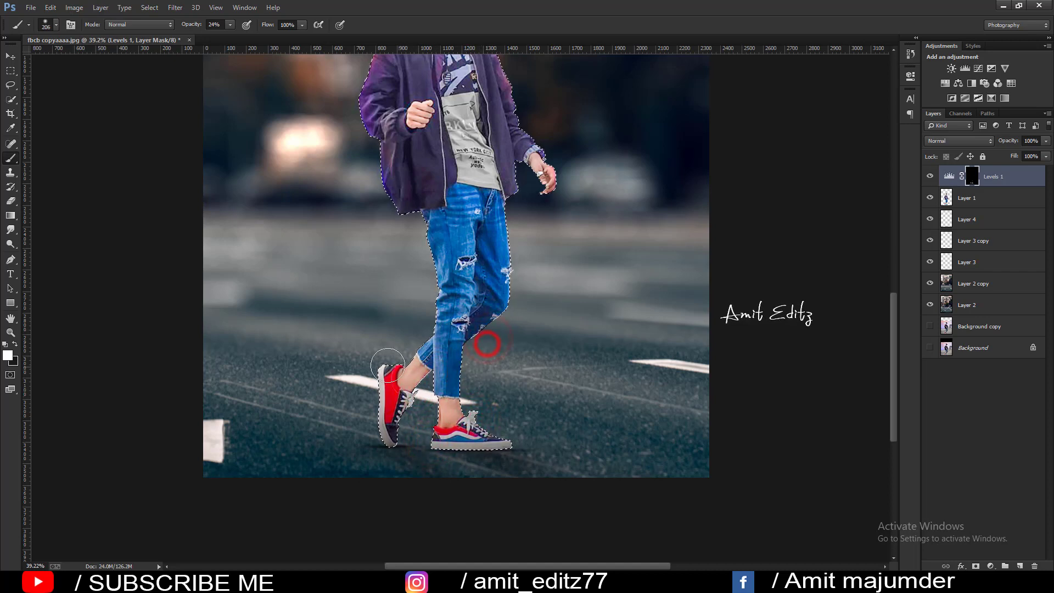
drag(426, 268, 428, 330)
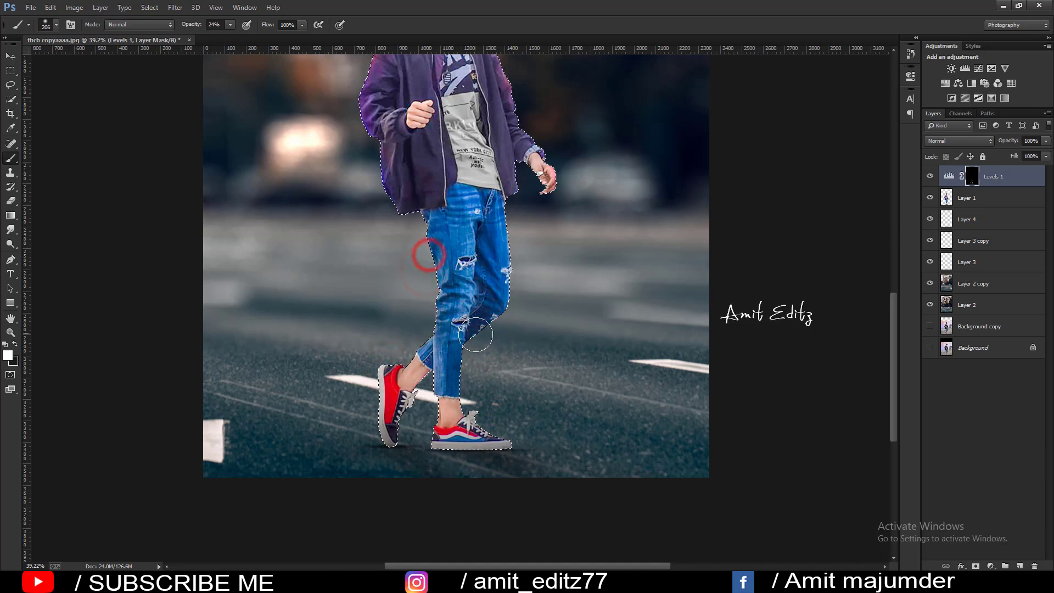
click(468, 358)
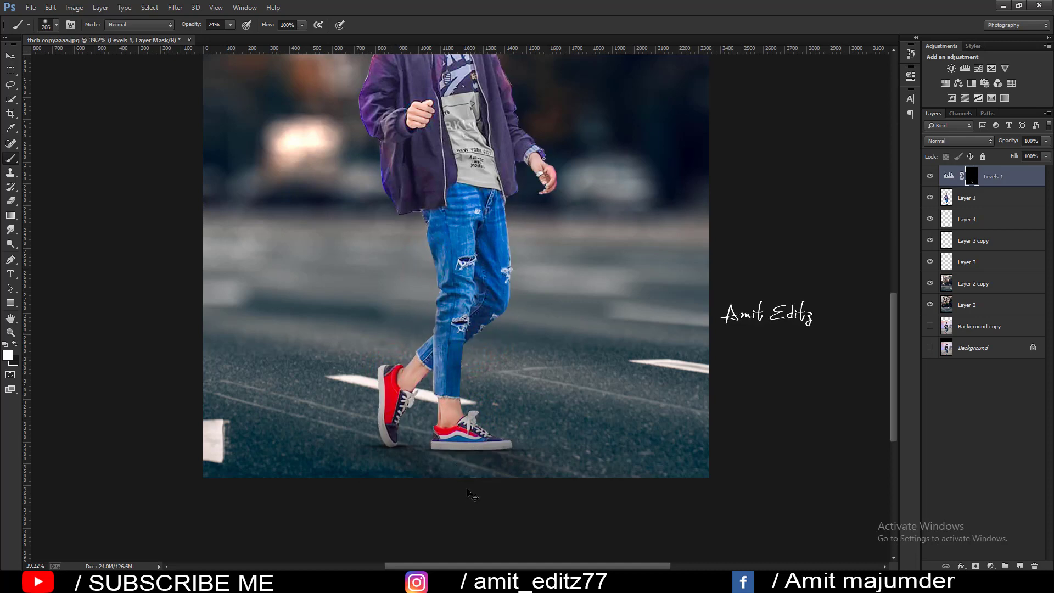
- Merge all visible layers onto a new Layer 5 with Ctrl+Alt+Shift+E
scroll(470, 483, down, 1)
scroll(468, 494, down, 3)
scroll(470, 344, up, 2)
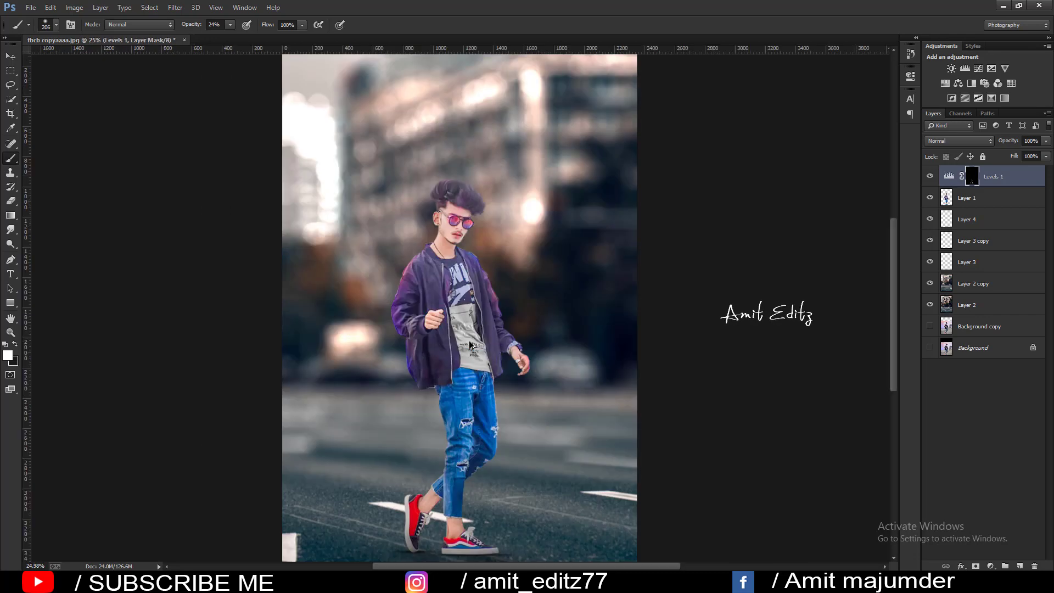
scroll(471, 344, down, 1)
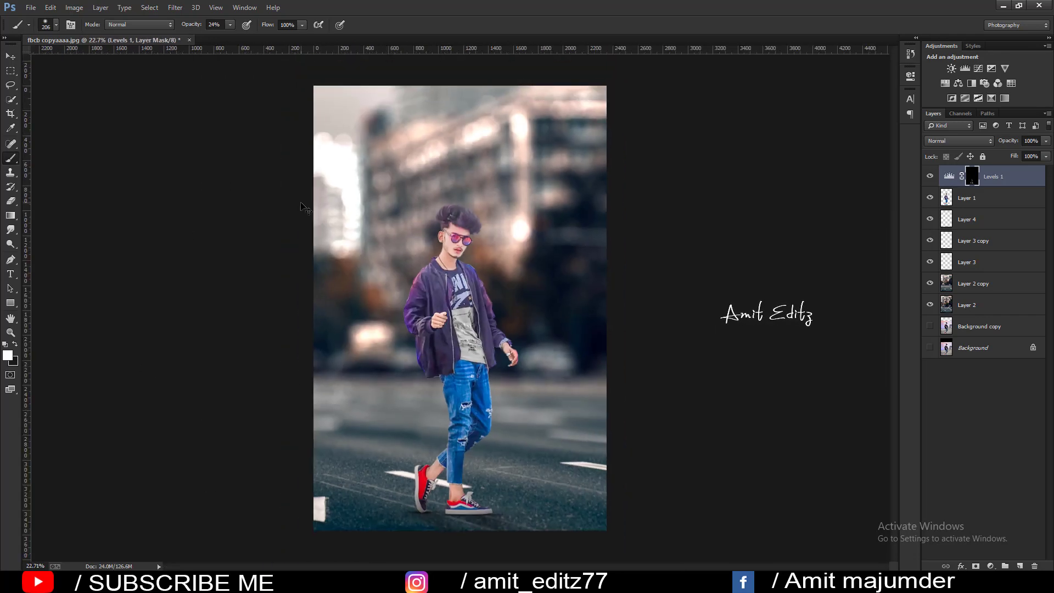
scroll(304, 207, down, 1)
scroll(304, 207, up, 1)
key(ctrl+shift+alt+e)
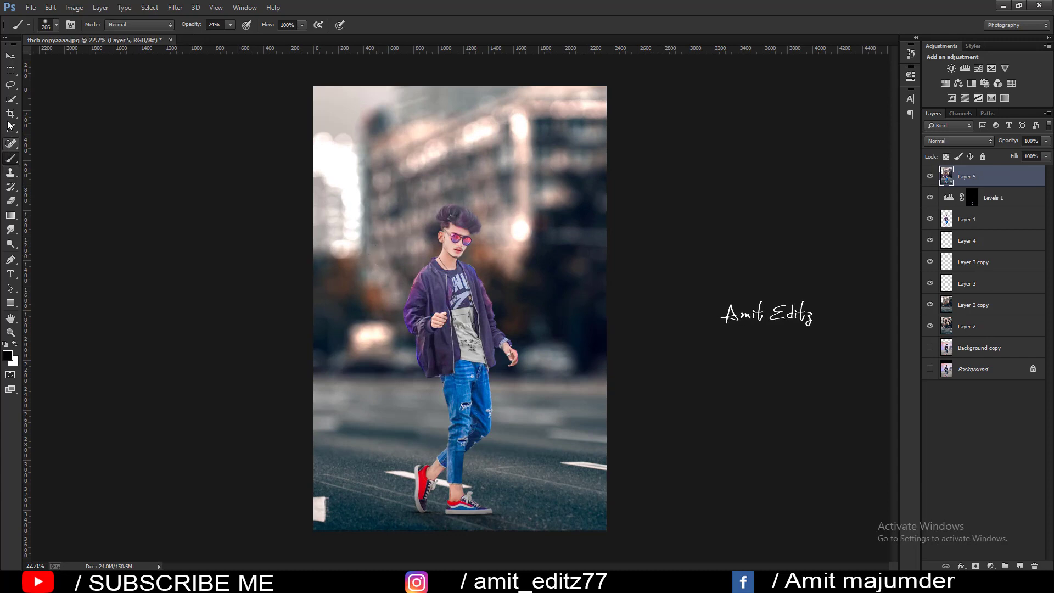
click(10, 113)
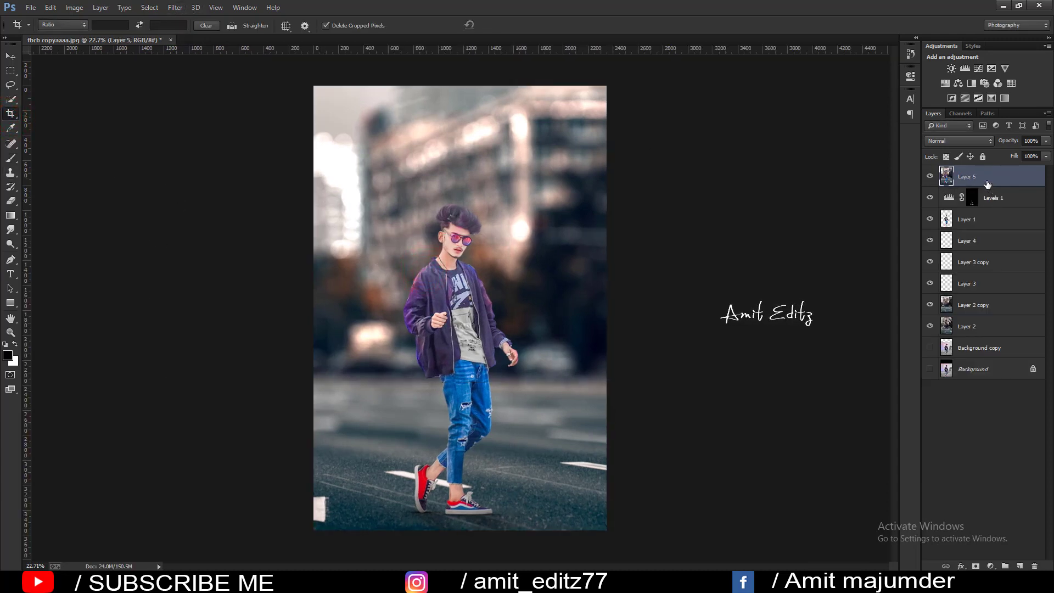
- Duplicate Layer 5 and open the Camera Raw filter on the copy
drag(987, 184, 1020, 566)
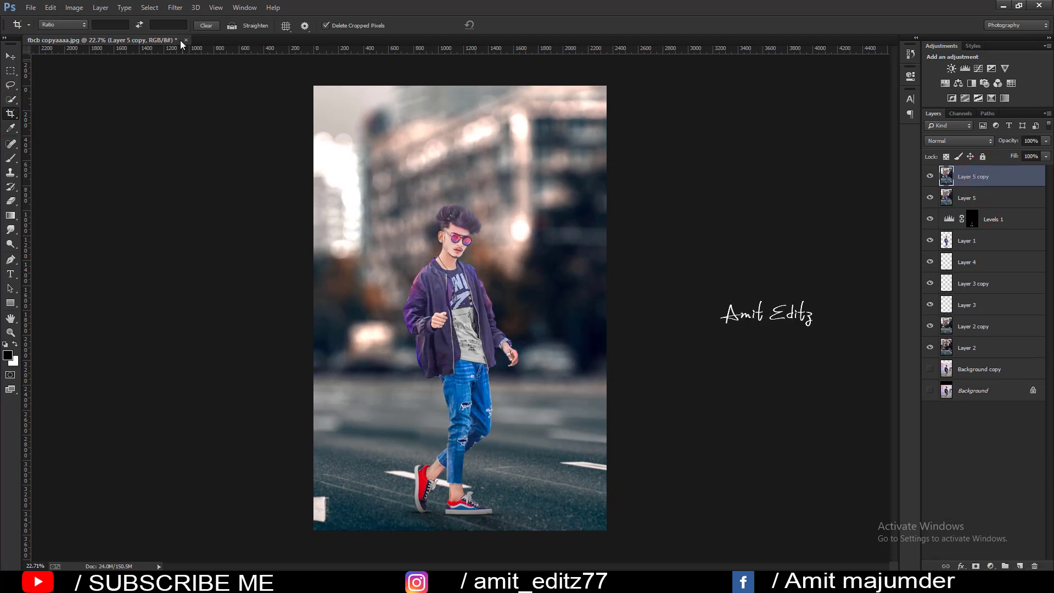
click(175, 7)
click(194, 70)
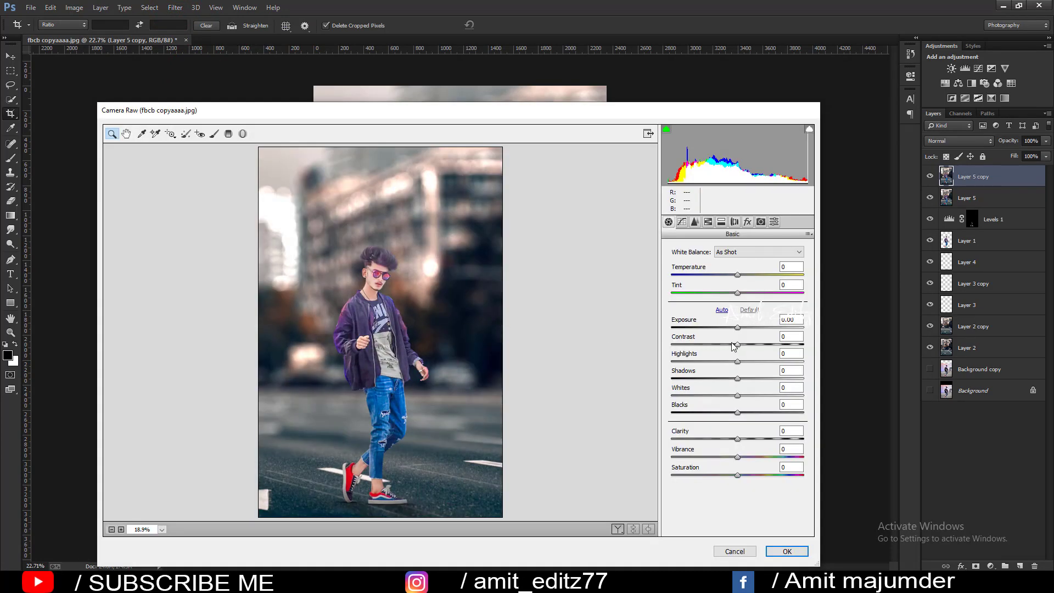
- In Camera Raw set Contrast +23, Shadows +100, Whites +27, Blacks -8, Clarity +3, Temperature -7
drag(737, 344, 788, 376)
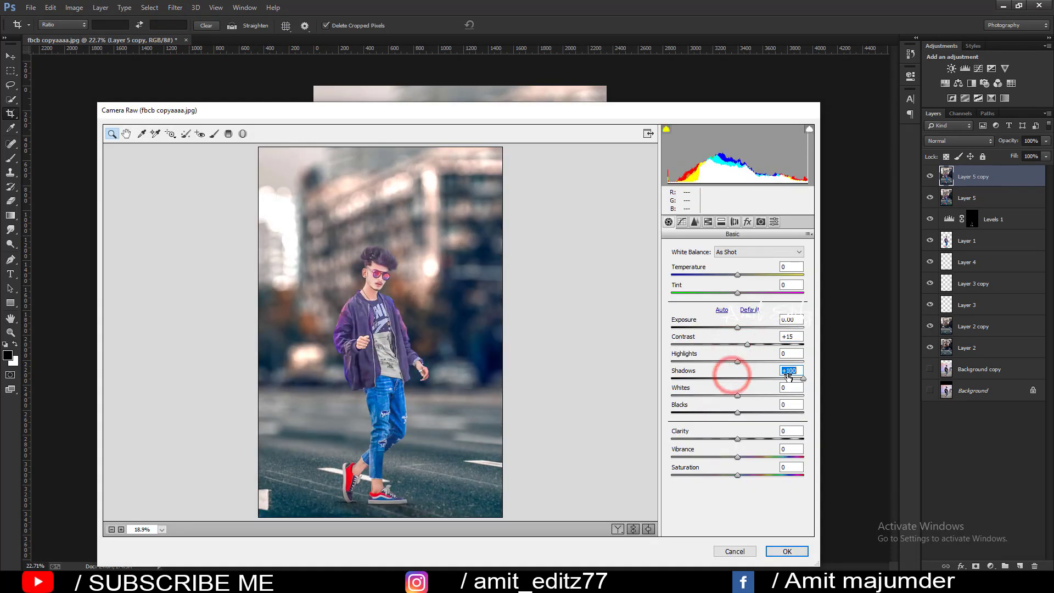
mouse_move(733, 411)
mouse_down()
mouse_move(743, 413)
mouse_move(719, 412)
mouse_move(748, 403)
mouse_up()
click(739, 439)
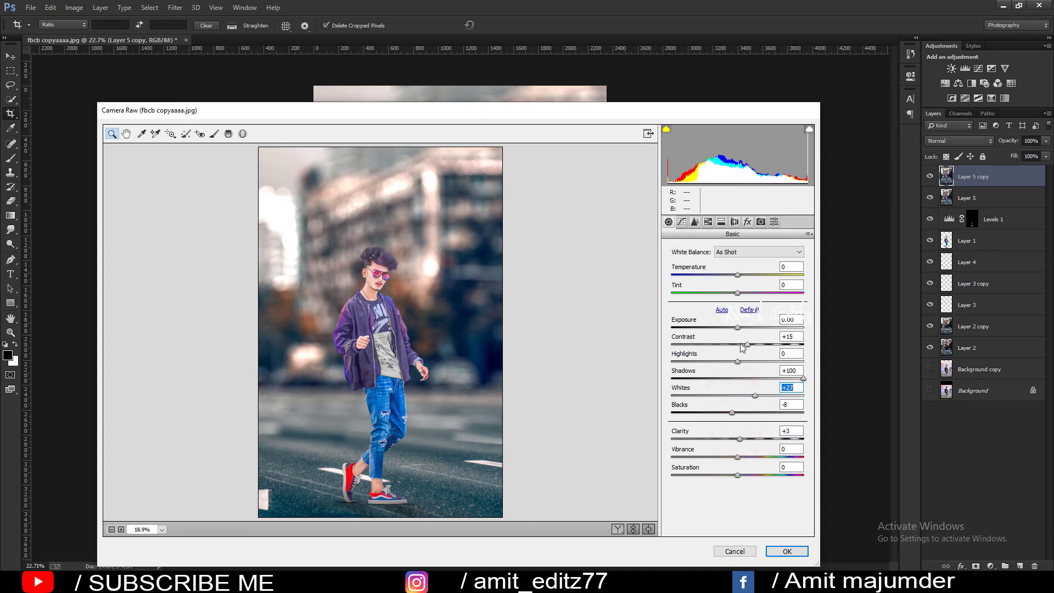
drag(749, 344, 753, 343)
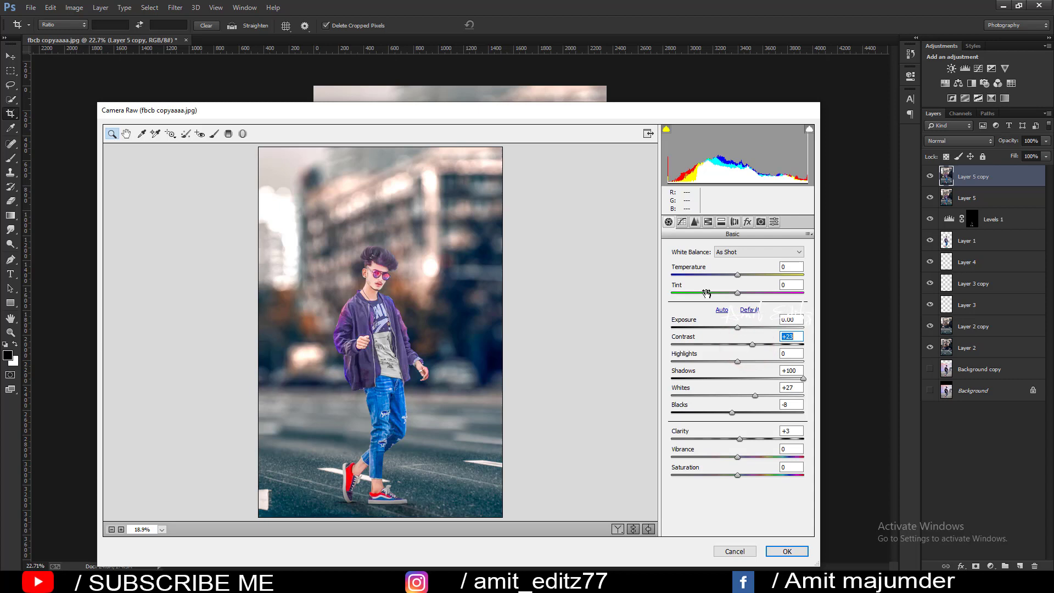
drag(739, 276, 734, 295)
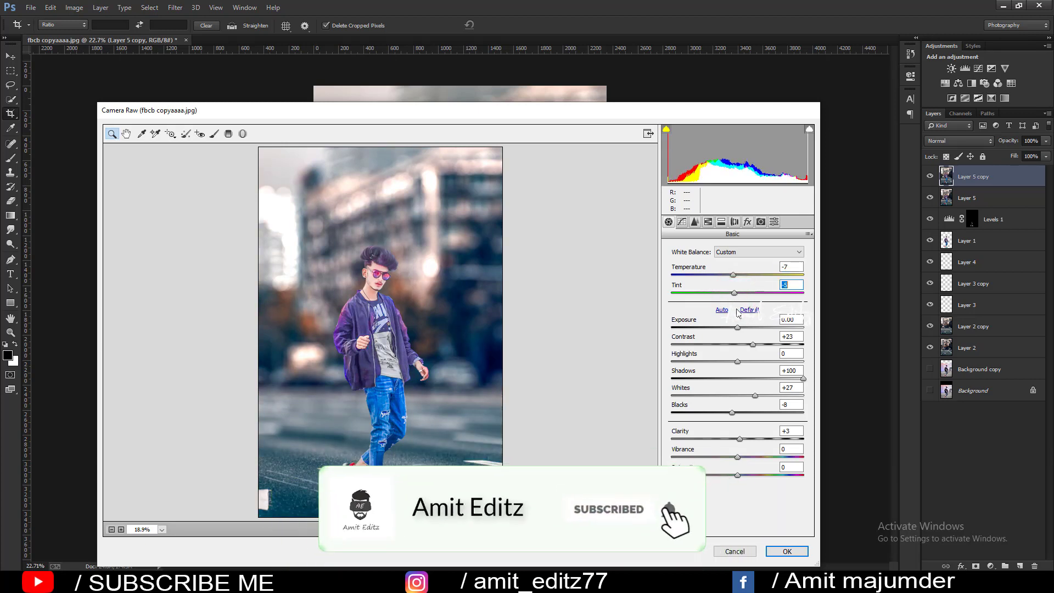
click(695, 221)
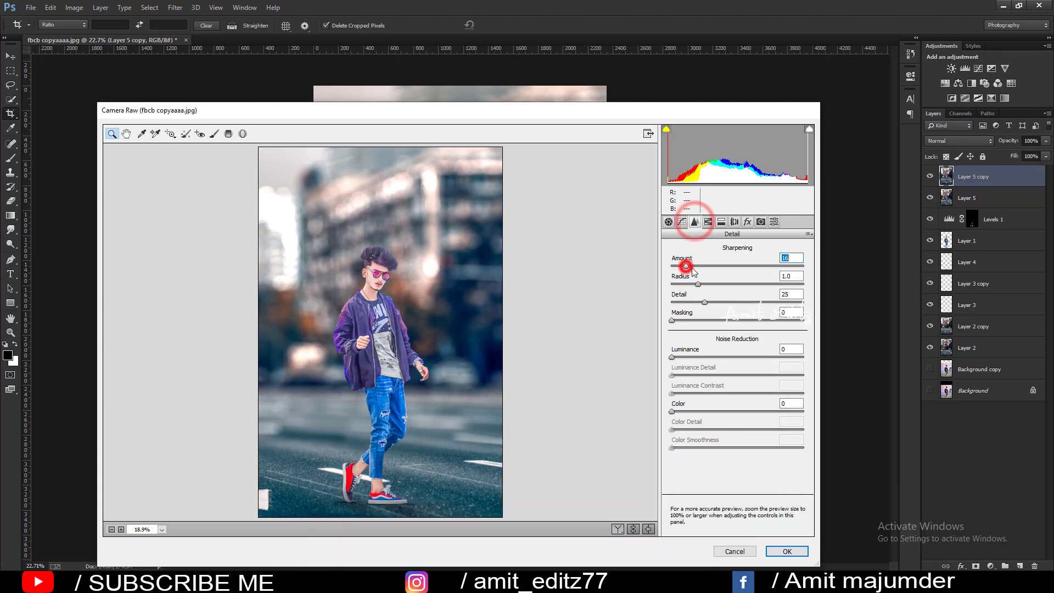
- Add sharpening and a vignette (Amount -9, Roundness -2, Feather 52), then apply the Camera Raw filter
drag(672, 265, 692, 266)
click(748, 221)
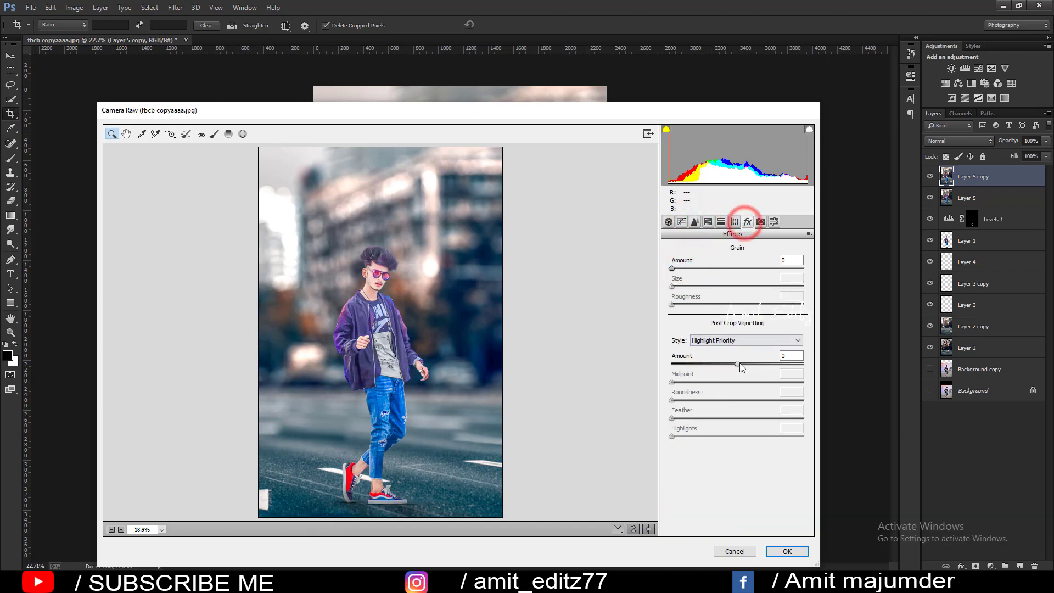
drag(737, 363, 731, 364)
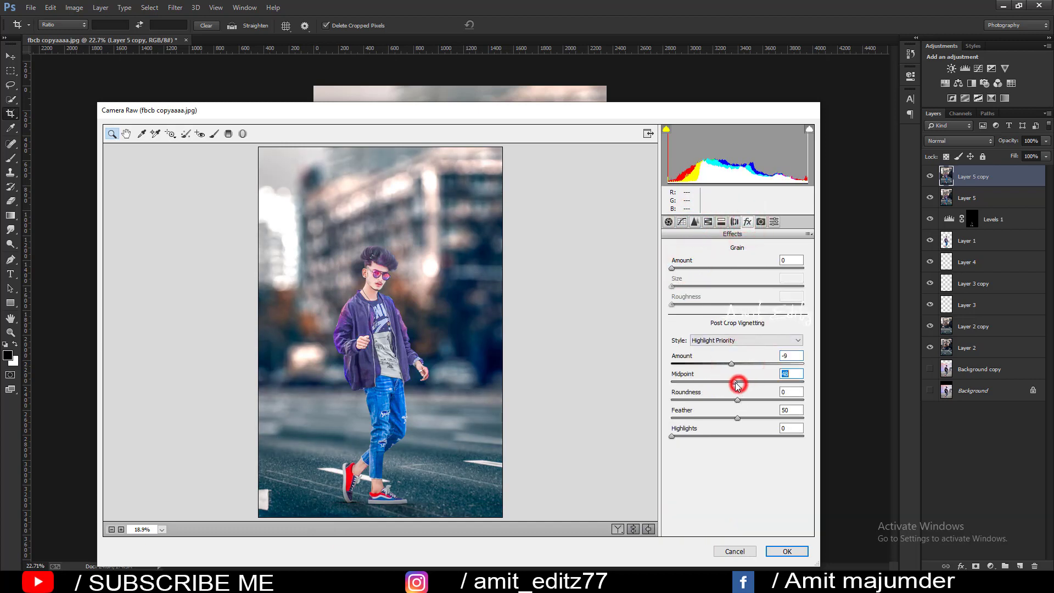
drag(737, 400, 740, 417)
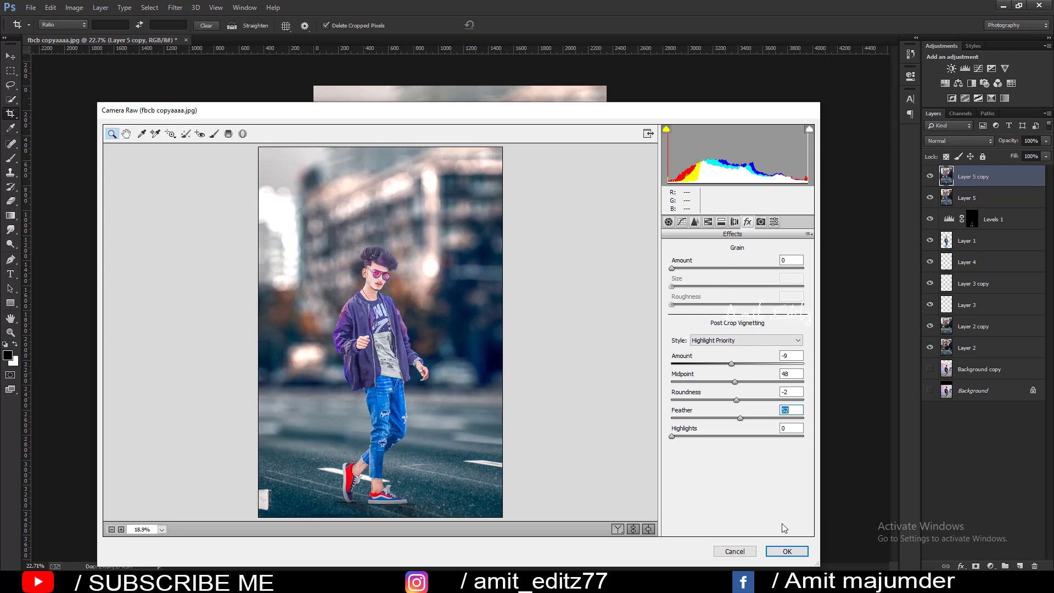
click(793, 552)
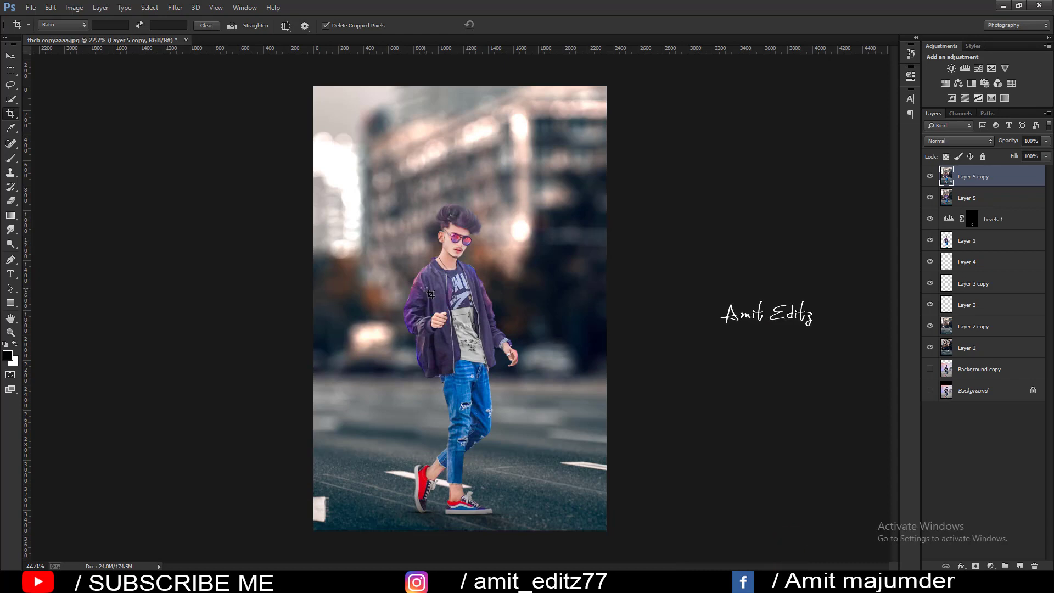
scroll(454, 288, down, 1)
- Switch to the Blur tool and set its strength to 67%
scroll(454, 288, down, 1)
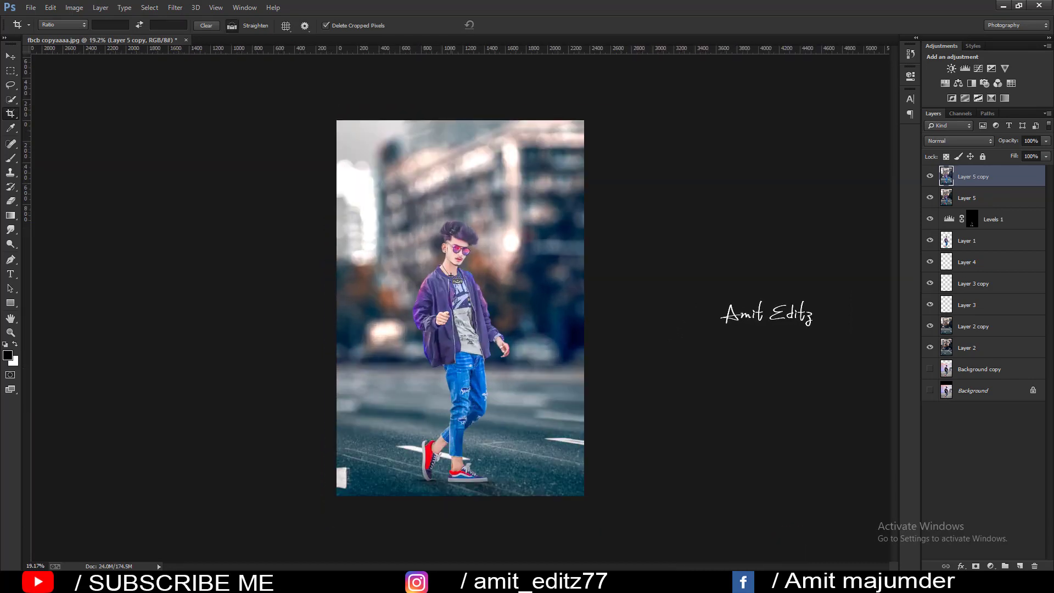
click(11, 230)
right_click(11, 229)
click(44, 226)
scroll(45, 229, up, 5)
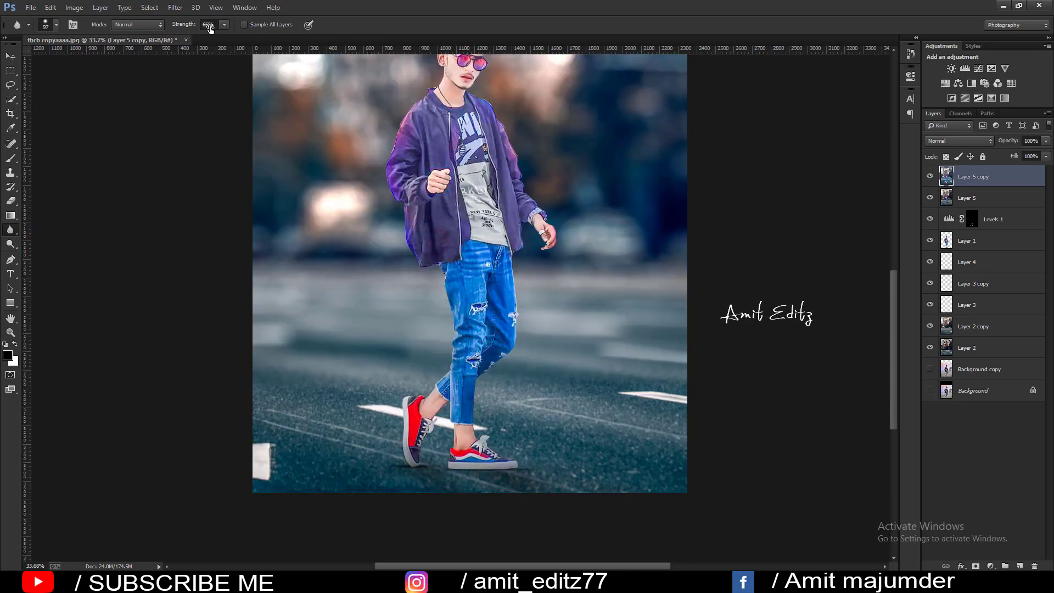
drag(206, 24, 171, 30)
- Blur the cut-out edges of legs, face, shoulders, hand and shoes, then duplicate Layer 5 copy
mouse_move(431, 383)
mouse_down()
mouse_move(411, 280)
mouse_move(364, 420)
mouse_up()
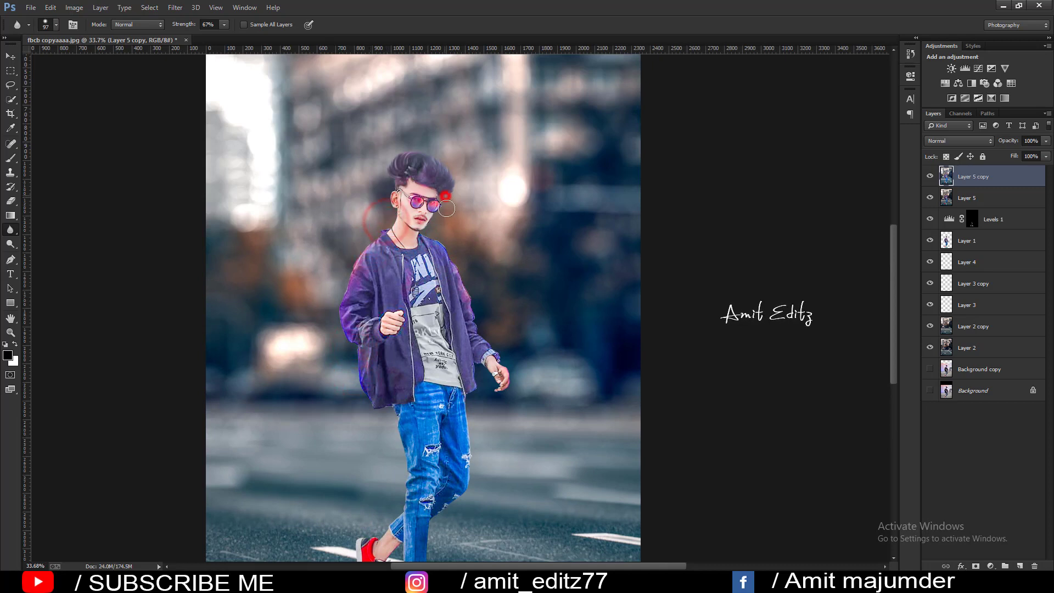
drag(401, 180, 472, 296)
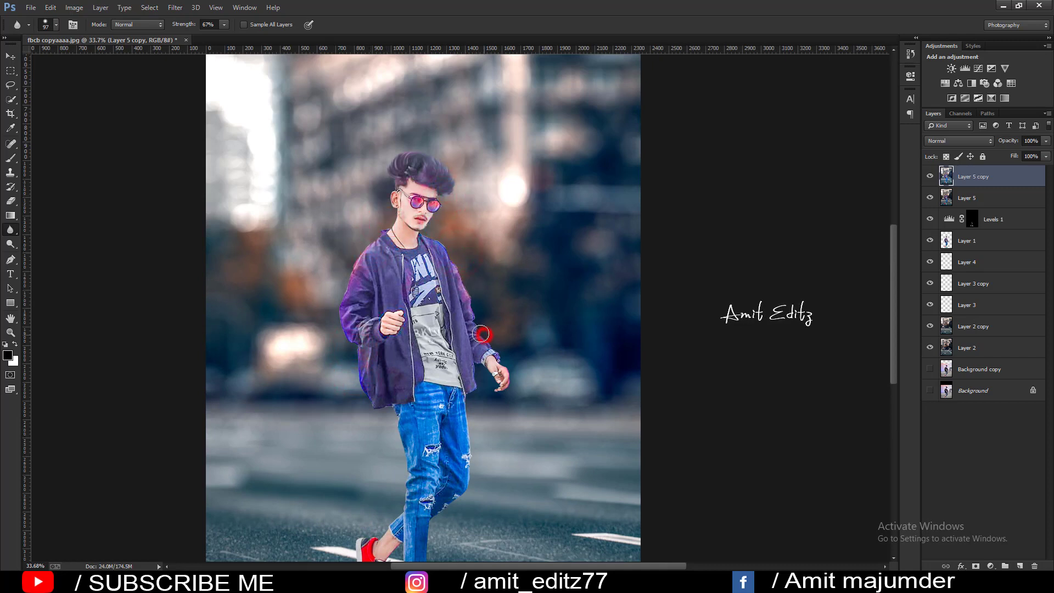
drag(496, 392, 475, 391)
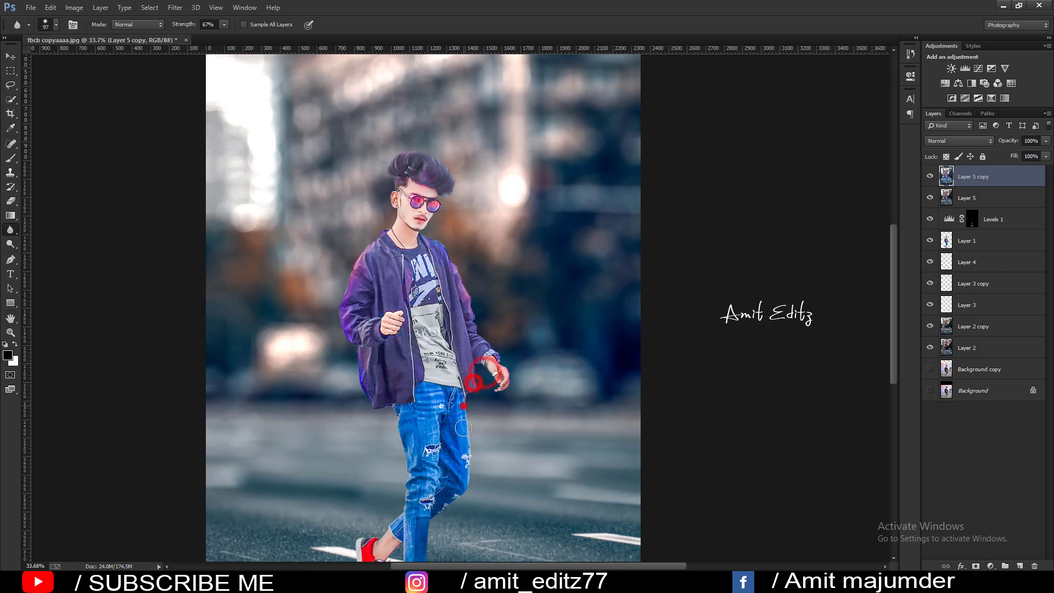
scroll(464, 428, down, 2)
scroll(456, 422, down, 3)
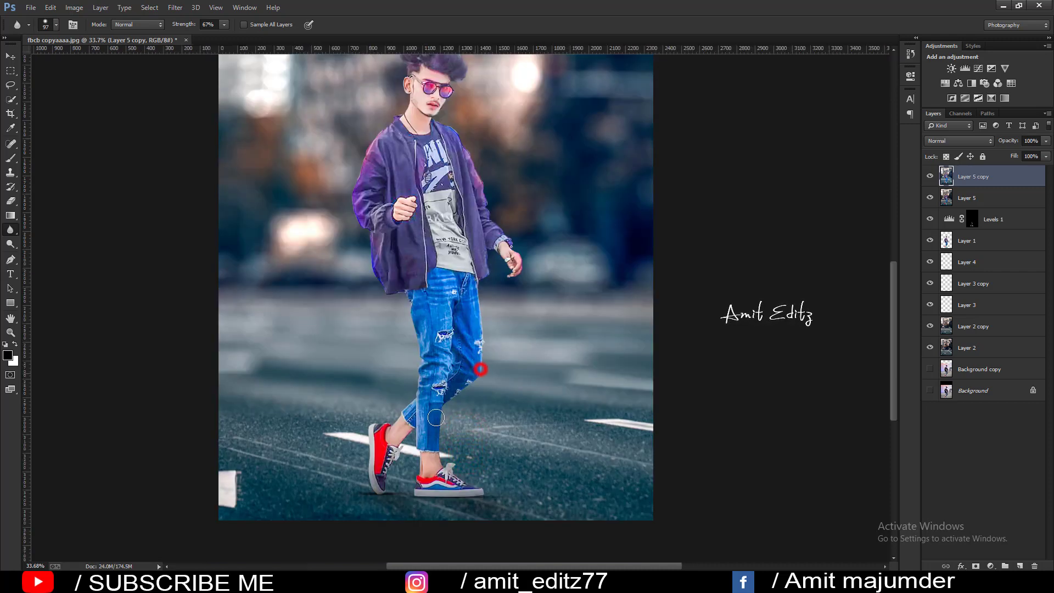
drag(435, 418, 417, 429)
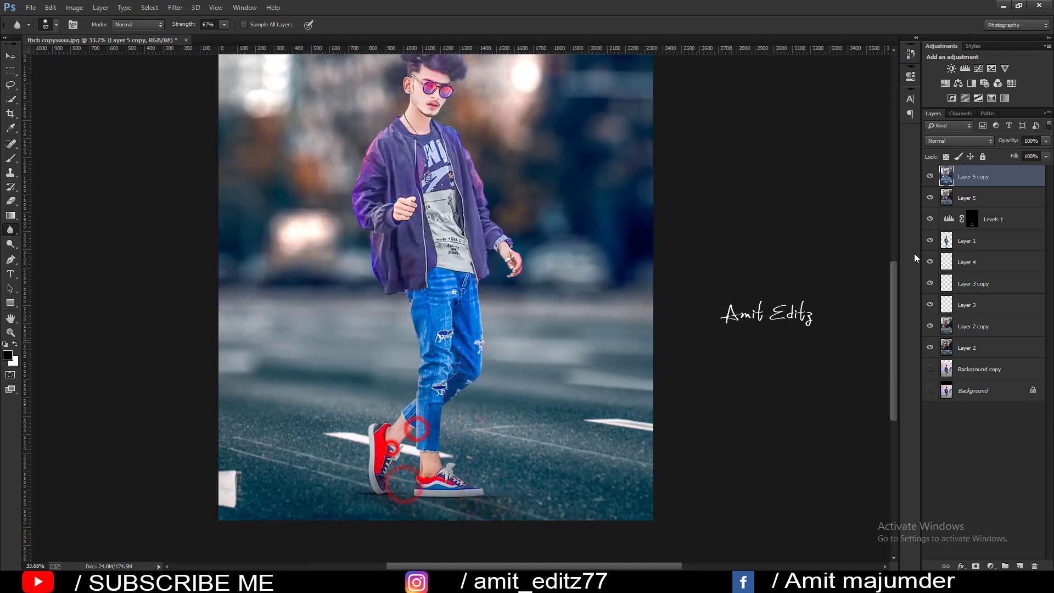
drag(988, 175, 1021, 565)
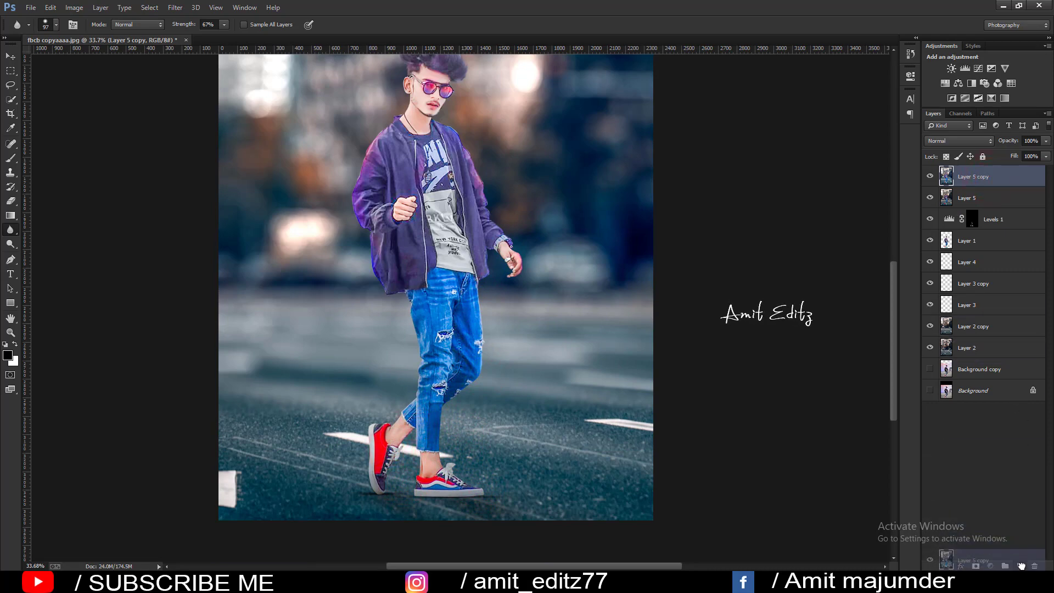
- Switch to the Dodge tool at Midtones, 7% exposure, and size its brush
scroll(488, 237, up, 3)
scroll(389, 290, up, 3)
scroll(379, 362, up, 1)
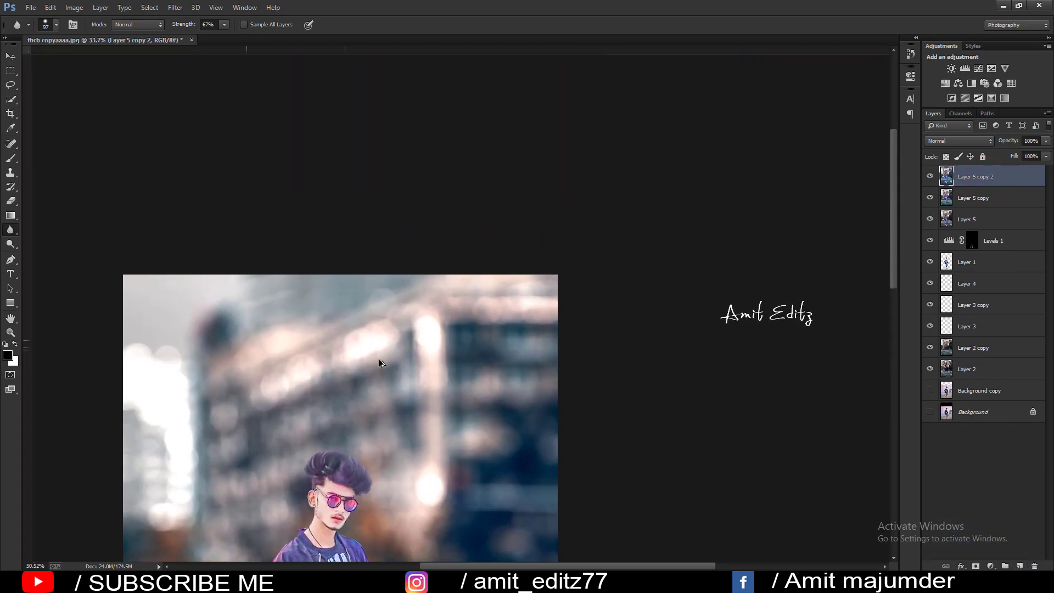
scroll(378, 360, up, 2)
scroll(383, 384, up, 2)
scroll(426, 345, up, 1)
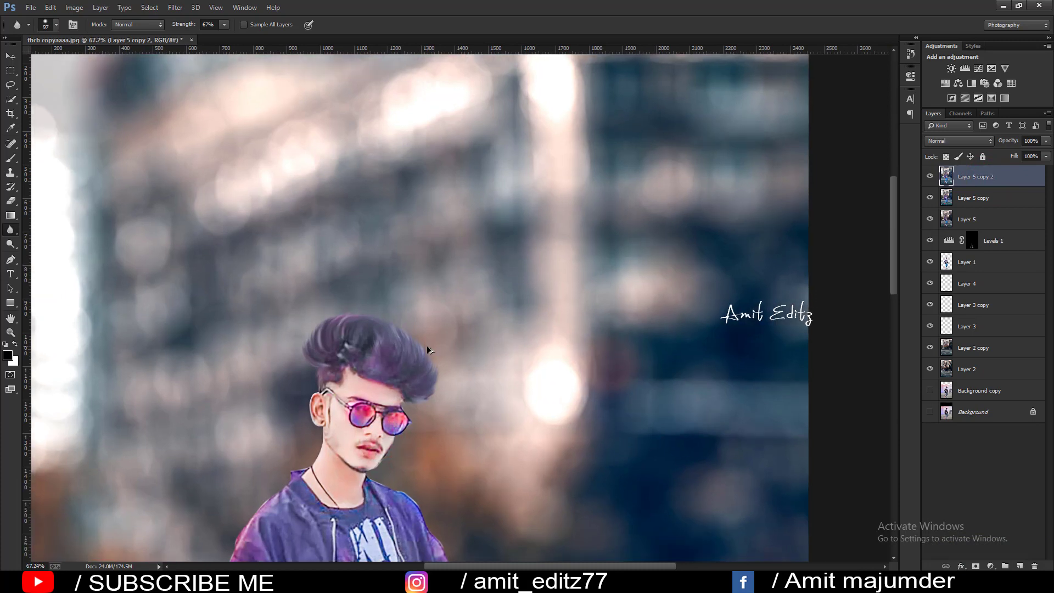
scroll(34, 277, down, 2)
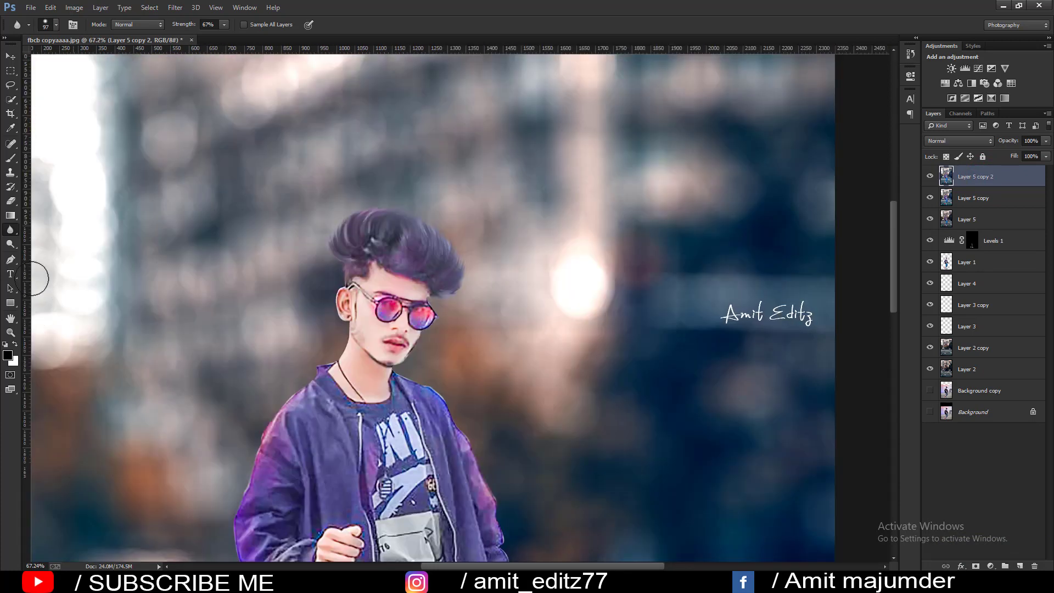
click(11, 243)
scroll(416, 320, up, 2)
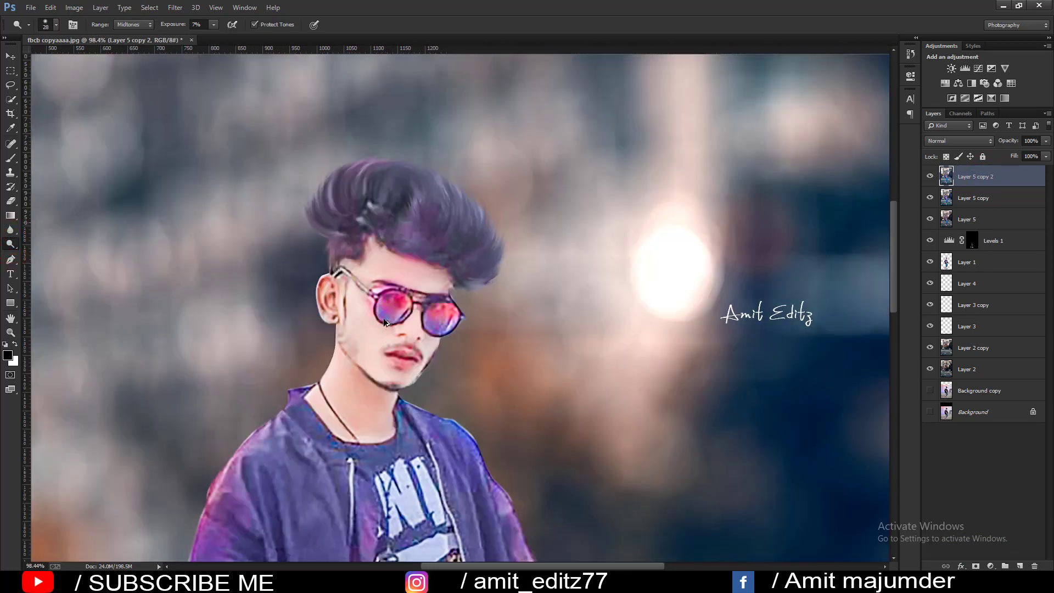
scroll(416, 321, up, 1)
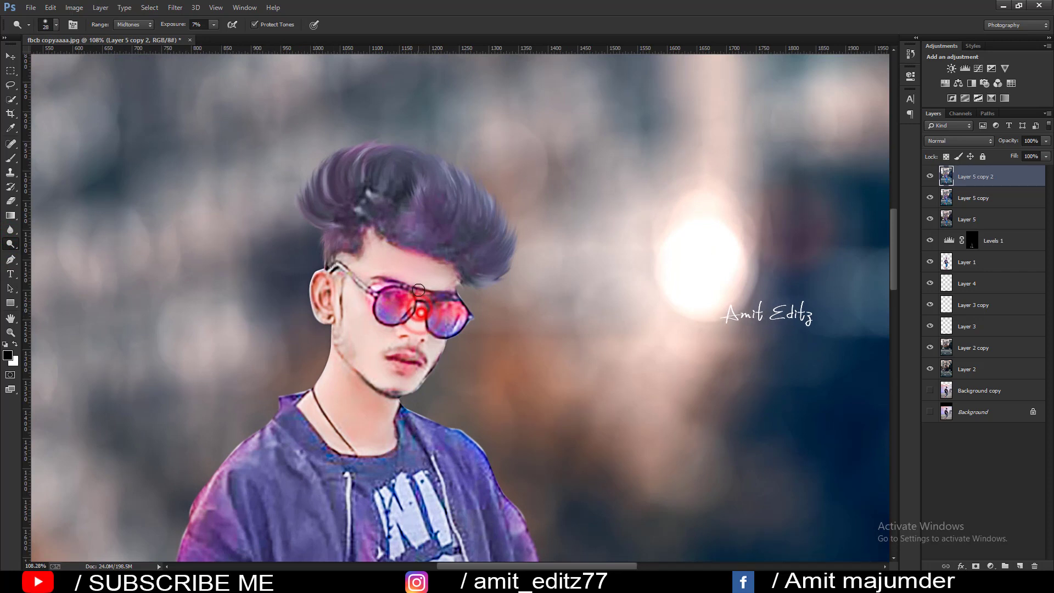
mouse_move(419, 316)
mouse_down()
mouse_move(414, 269)
mouse_move(353, 302)
mouse_move(394, 362)
mouse_up()
- Zoom in on the jacket and jeans area and enlarge the dodge brush
scroll(362, 311, down, 3)
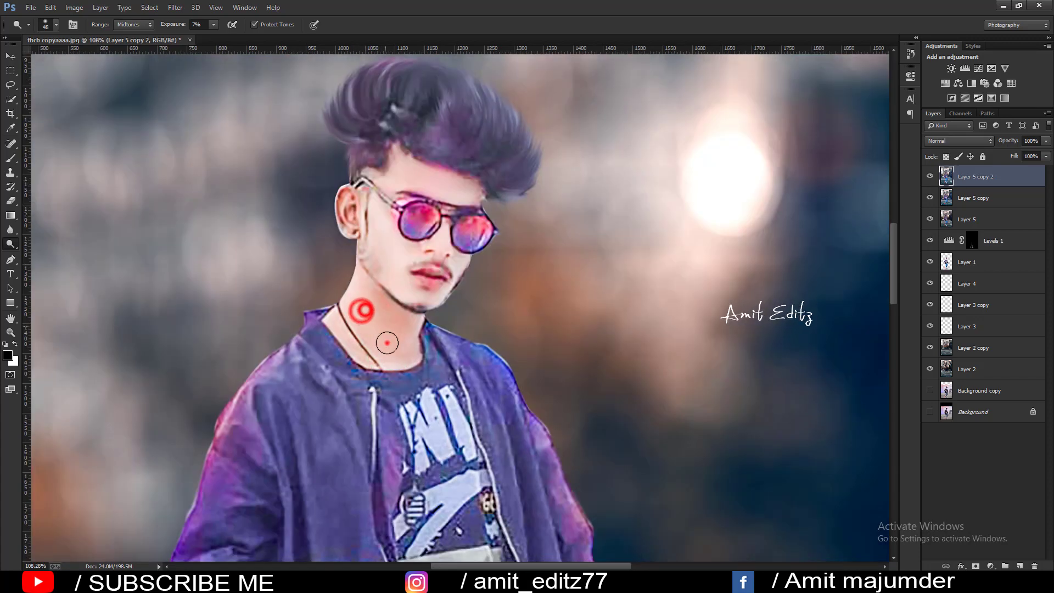
alt+scroll(396, 351, down, 3)
scroll(349, 419, down, 2)
scroll(349, 419, down, 2)
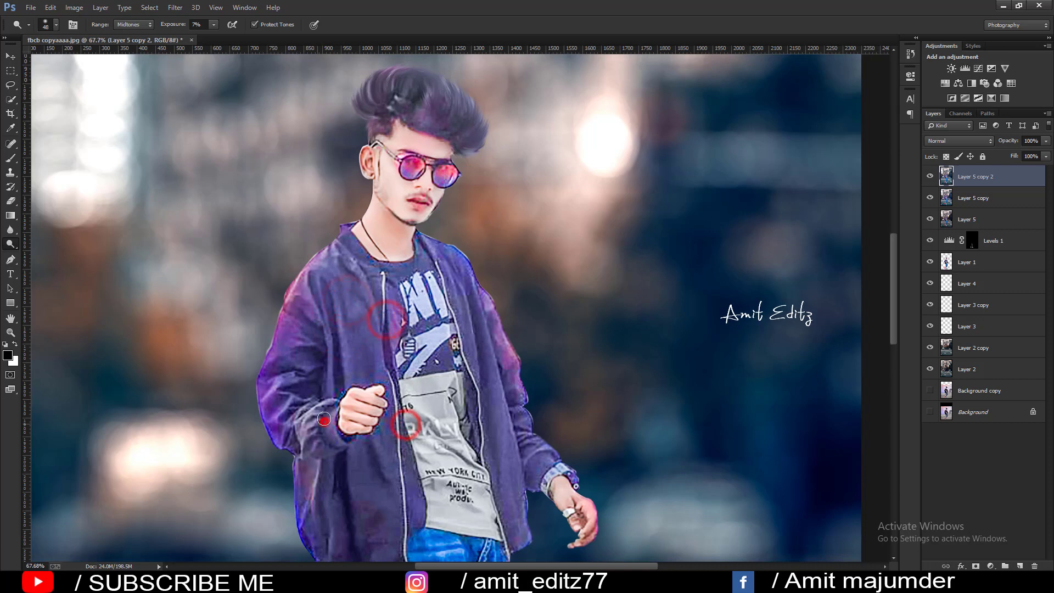
drag(383, 345, 383, 339)
scroll(491, 186, down, 8)
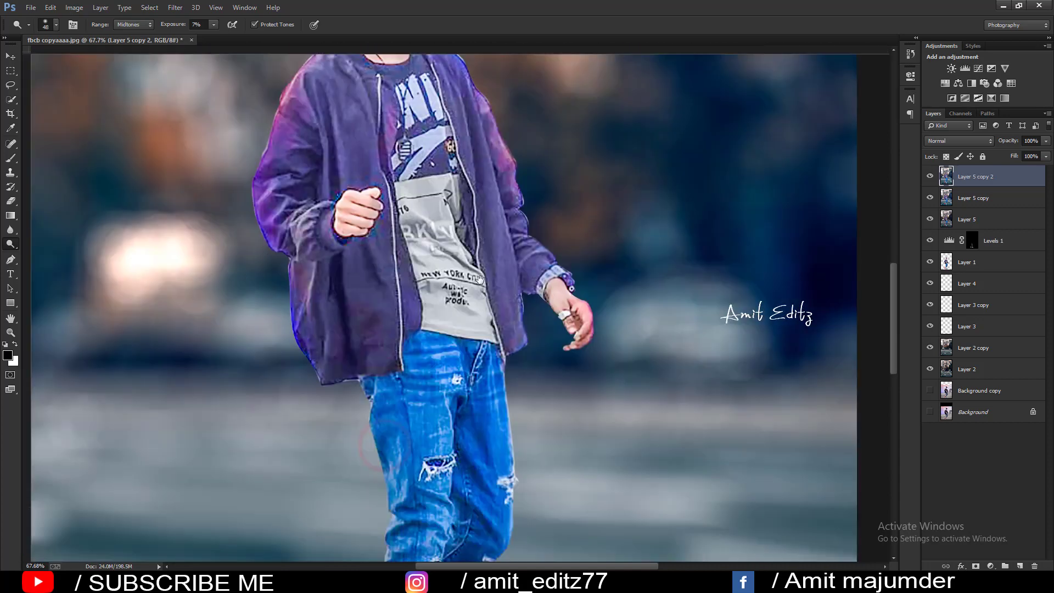
drag(566, 283, 569, 298)
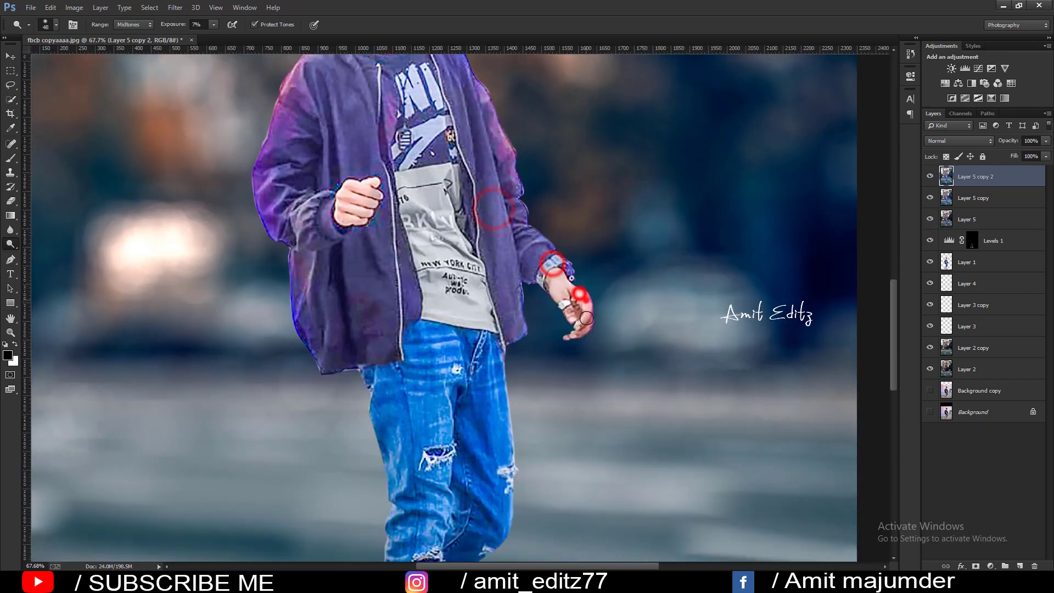
scroll(576, 299, down, 4)
key(bracketright)
key(bracketright)
key(bracketright)
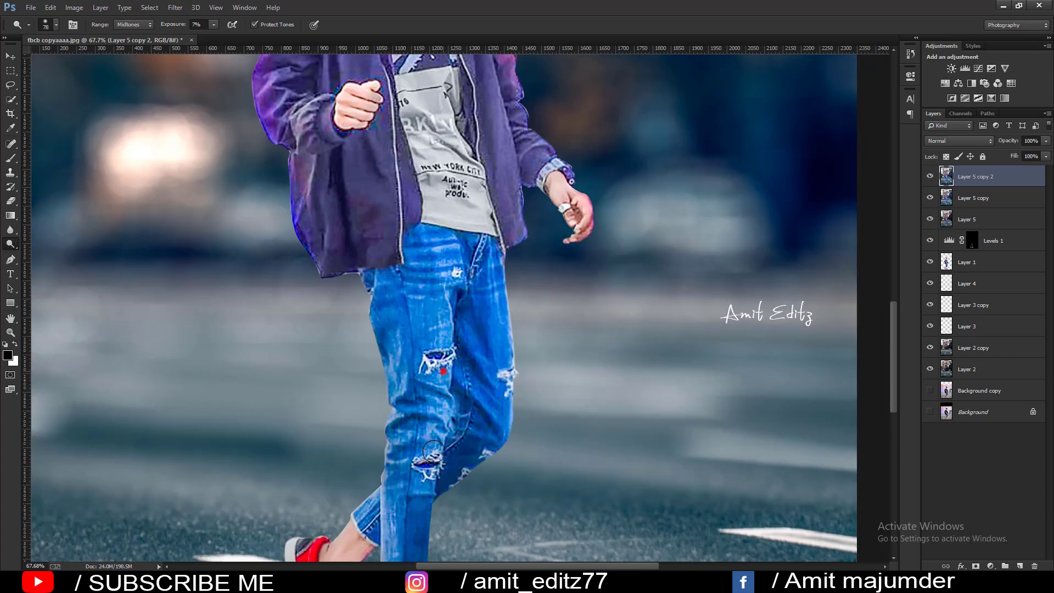
- Dodge the jeans at the tear, knee and right leg plus the ankle skin, then zoom out
click(431, 450)
click(478, 394)
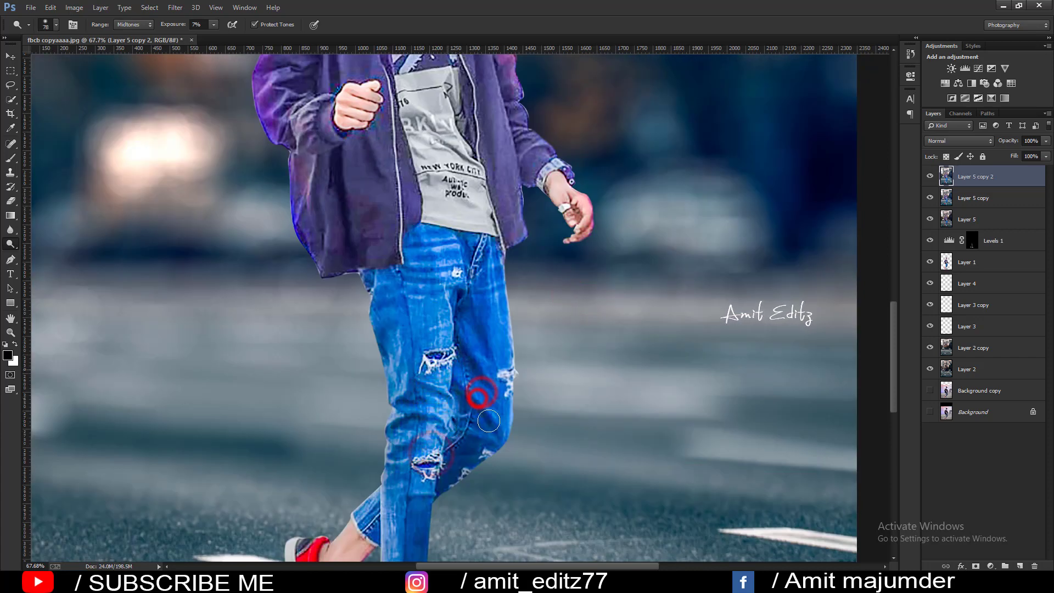
click(501, 321)
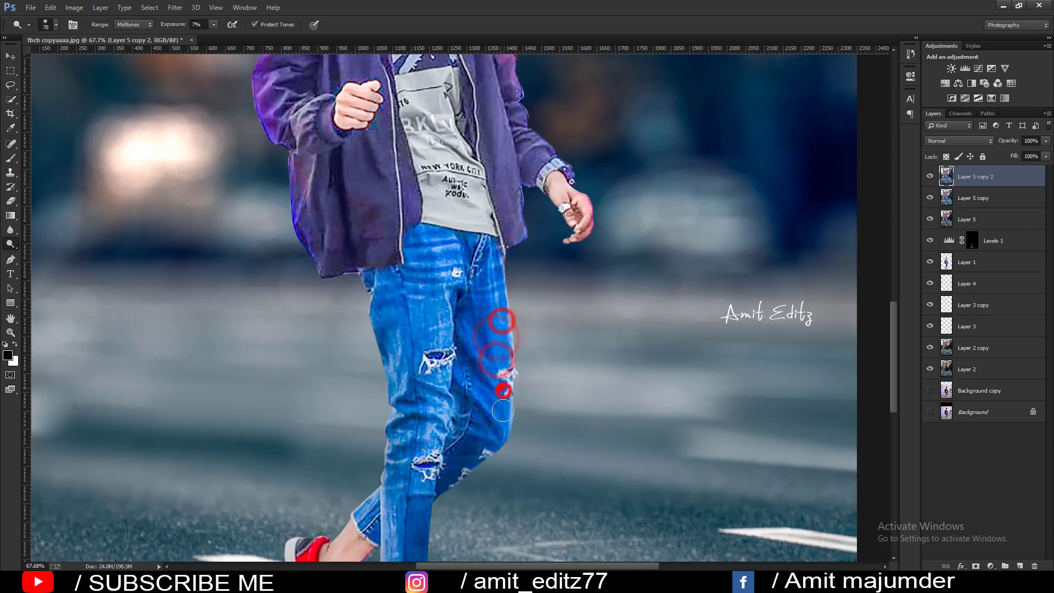
click(504, 386)
scroll(505, 383, down, 3)
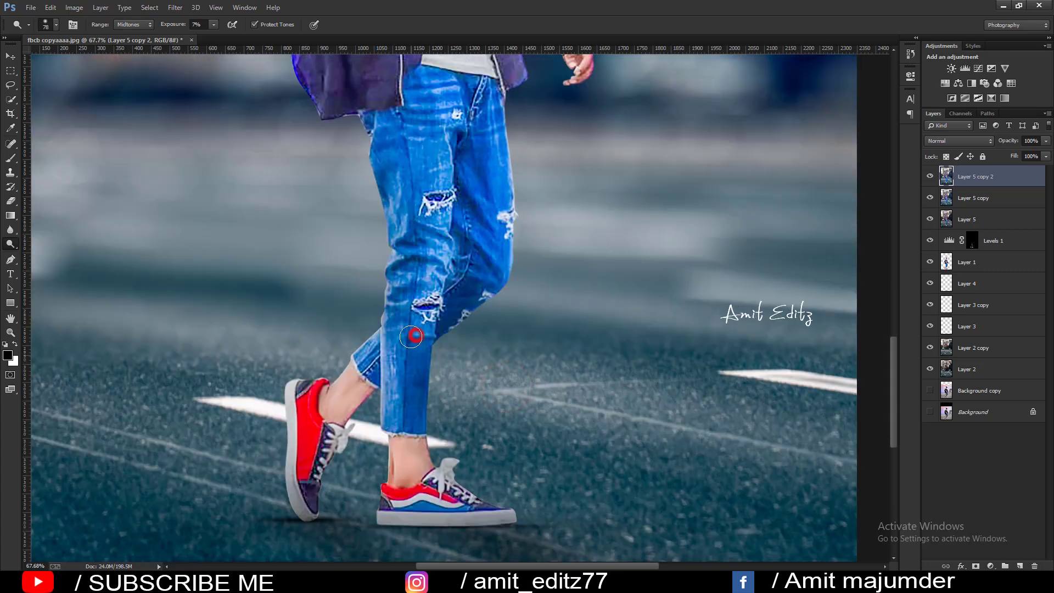
click(343, 404)
scroll(445, 327, down, 6)
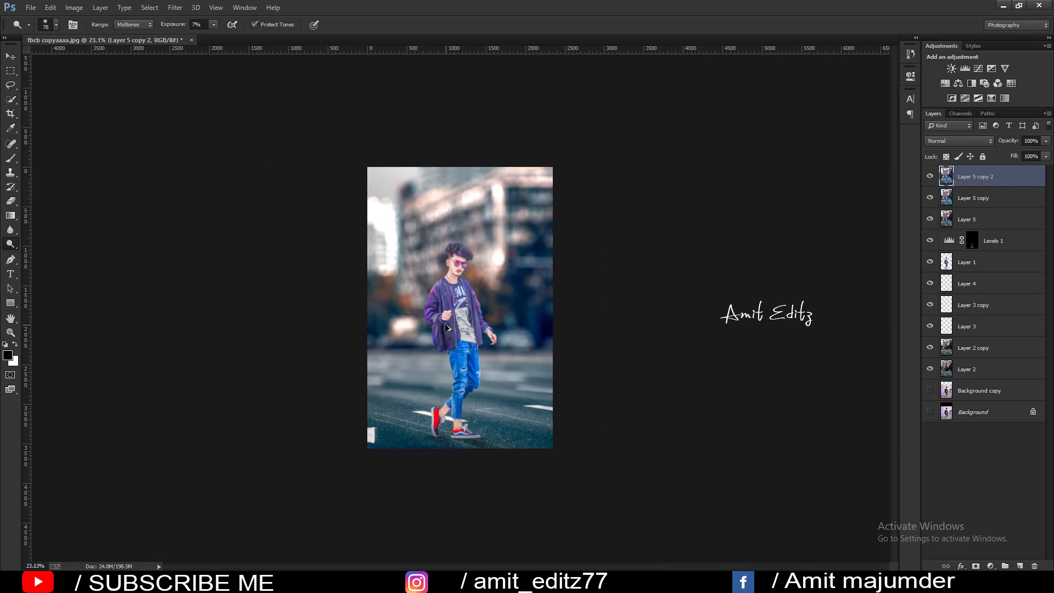
- Select the Brush tool with the V logo watermark brush tip 588
scroll(448, 325, up, 2)
scroll(455, 324, down, 1)
scroll(460, 327, up, 1)
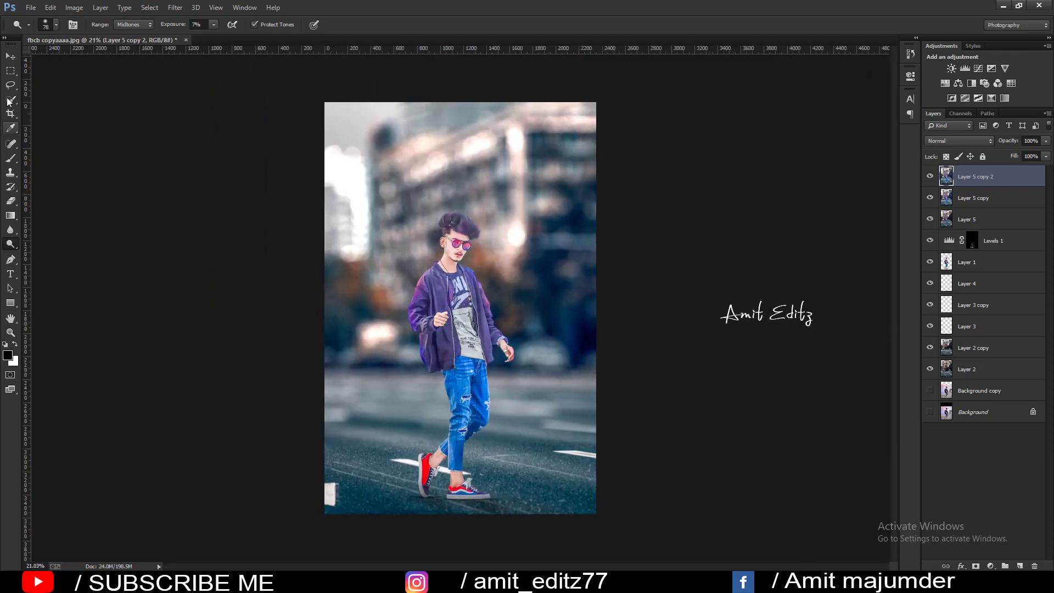
click(9, 55)
click(10, 158)
right_click(412, 234)
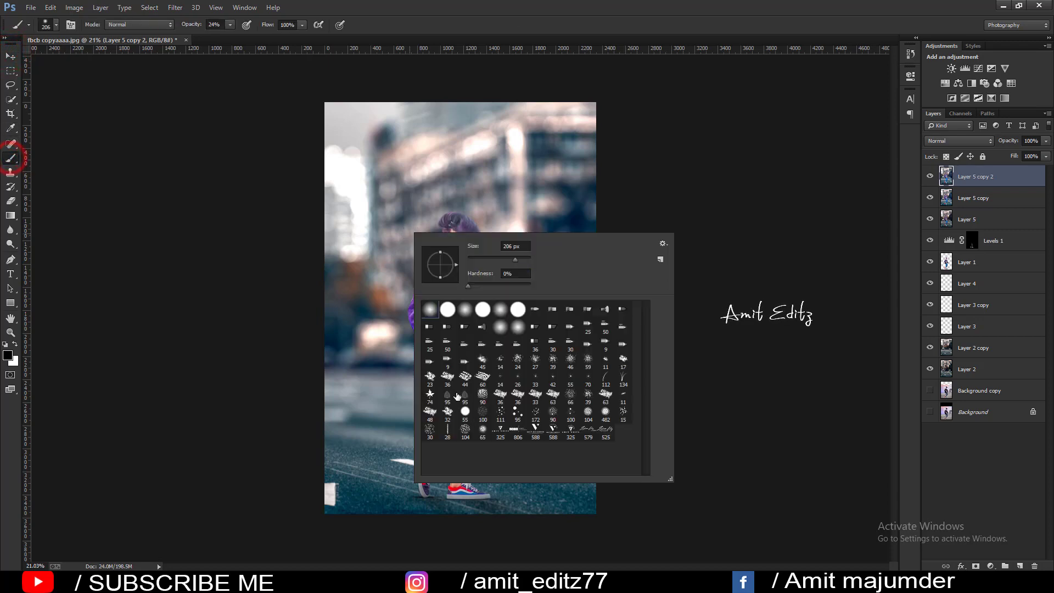
click(536, 428)
click(329, 277)
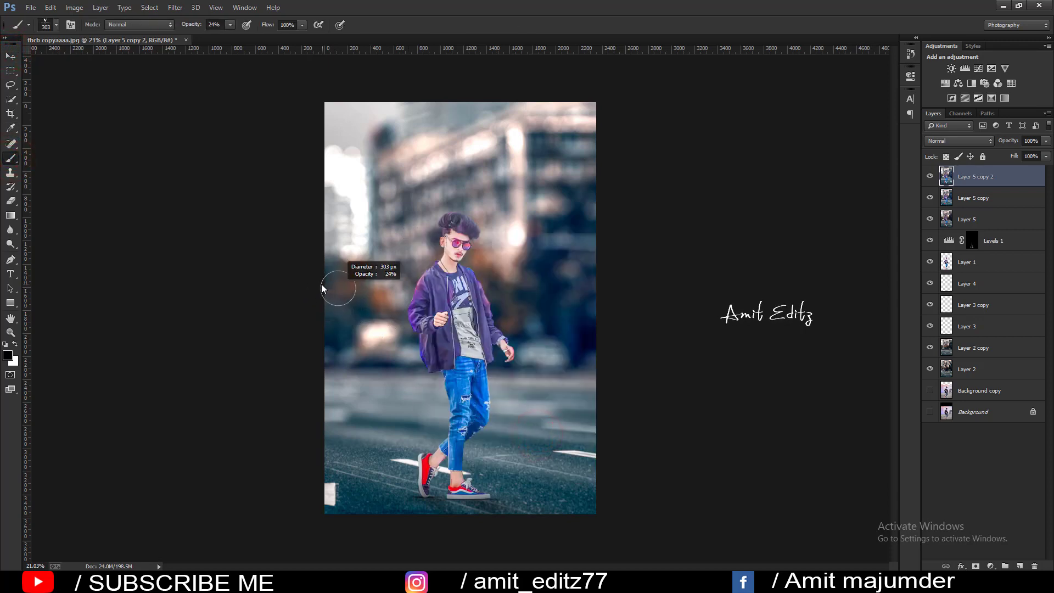
- Stamp a small white V logo beside the man at 65% brush opacity
key(bracketleft)
key(bracketleft)
key(bracketleft)
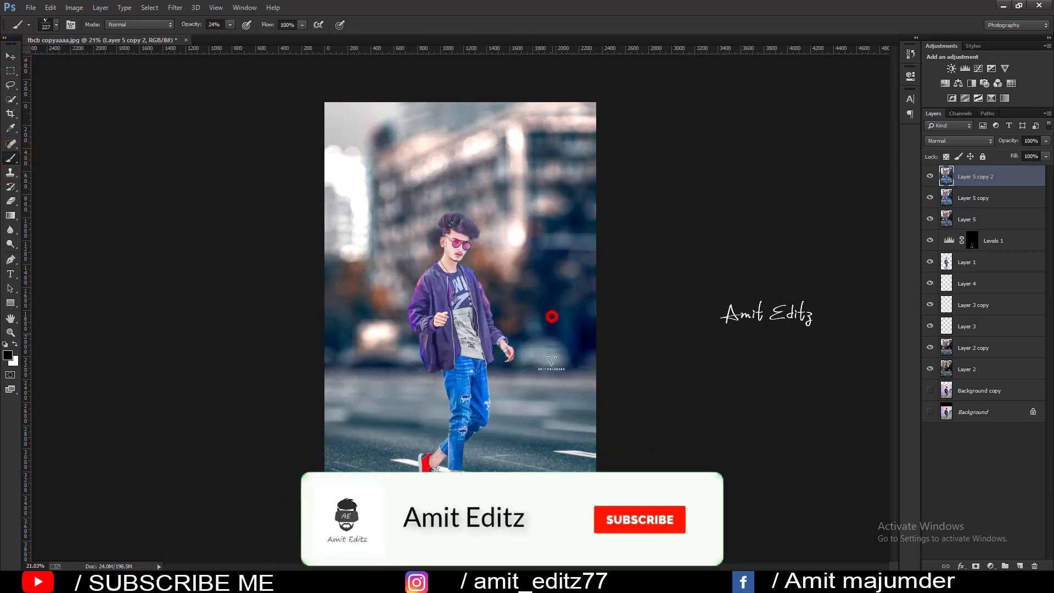
click(566, 333)
click(13, 344)
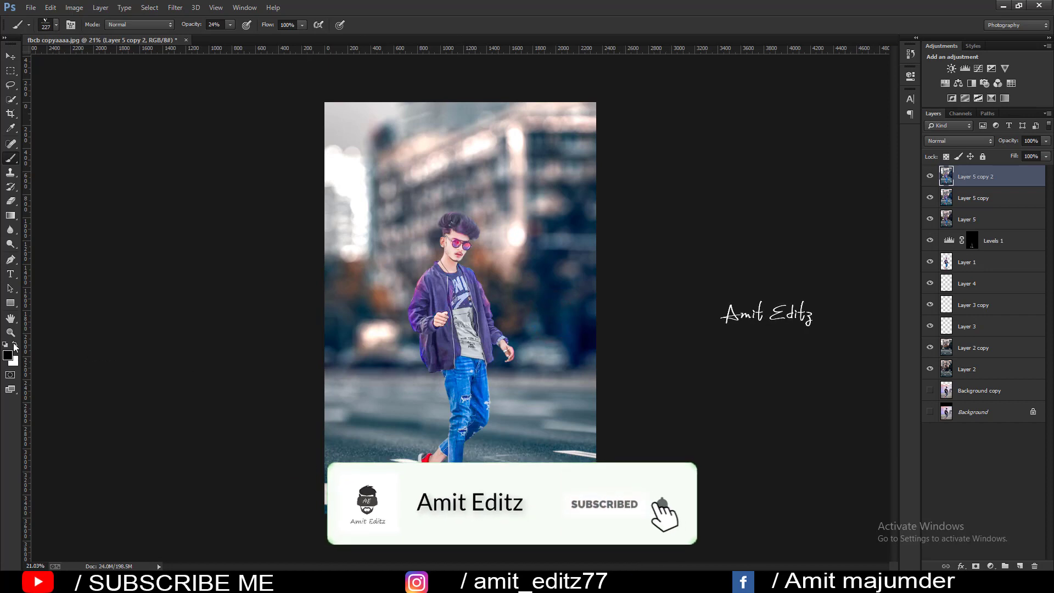
key(ctrl+z)
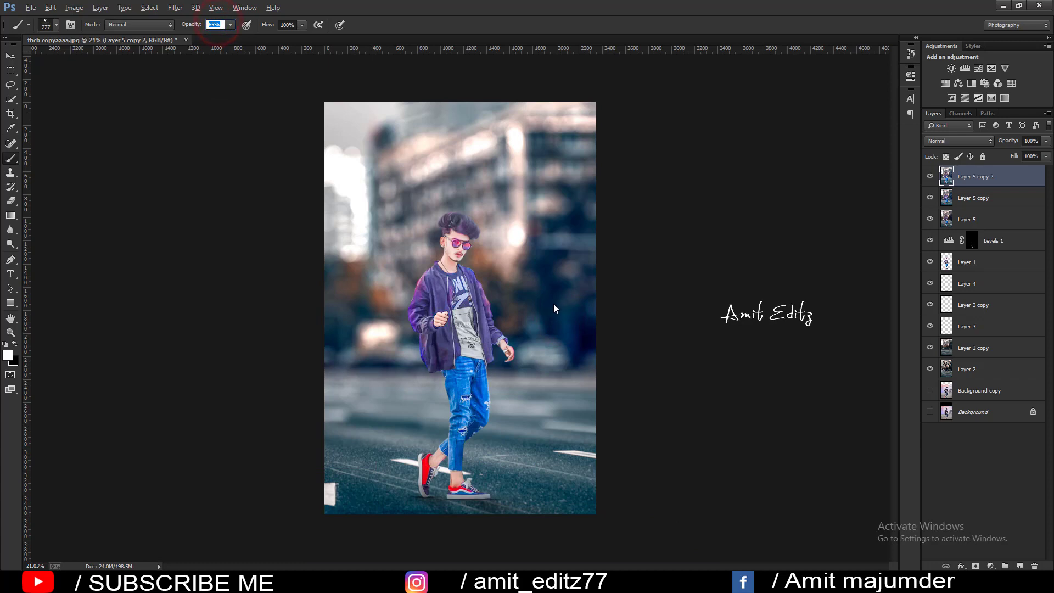
drag(554, 308, 555, 320)
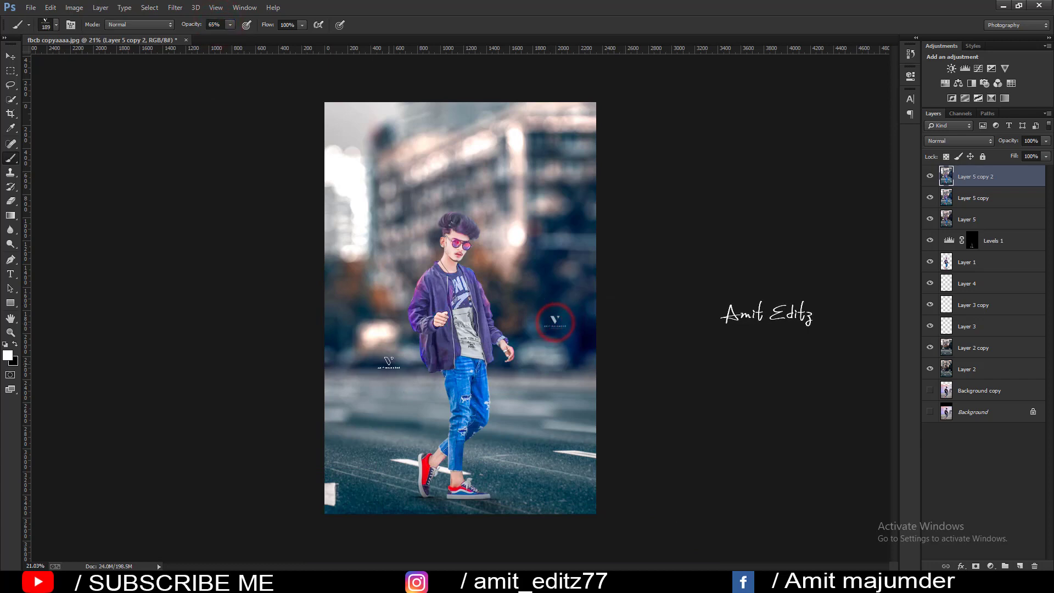
right_click(554, 322)
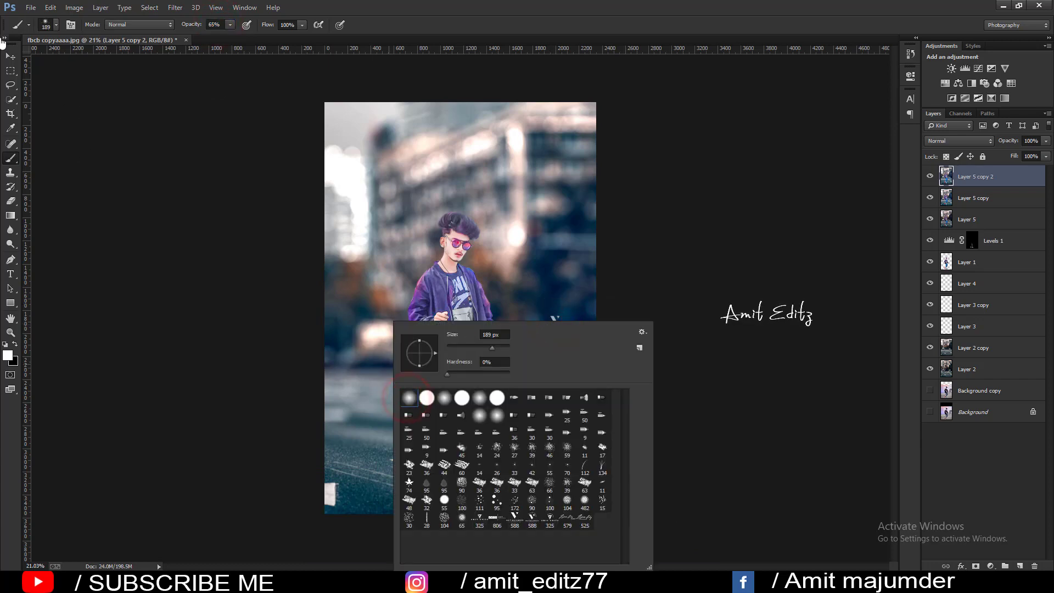
click(7, 58)
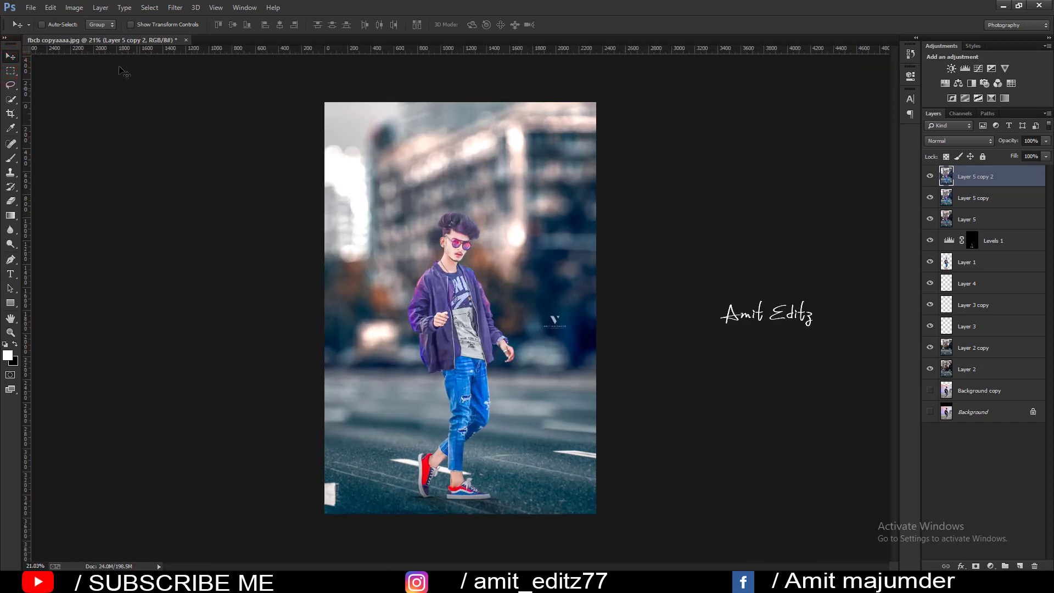
- Add a 32 px white stroke border around the image
click(54, 8)
click(71, 172)
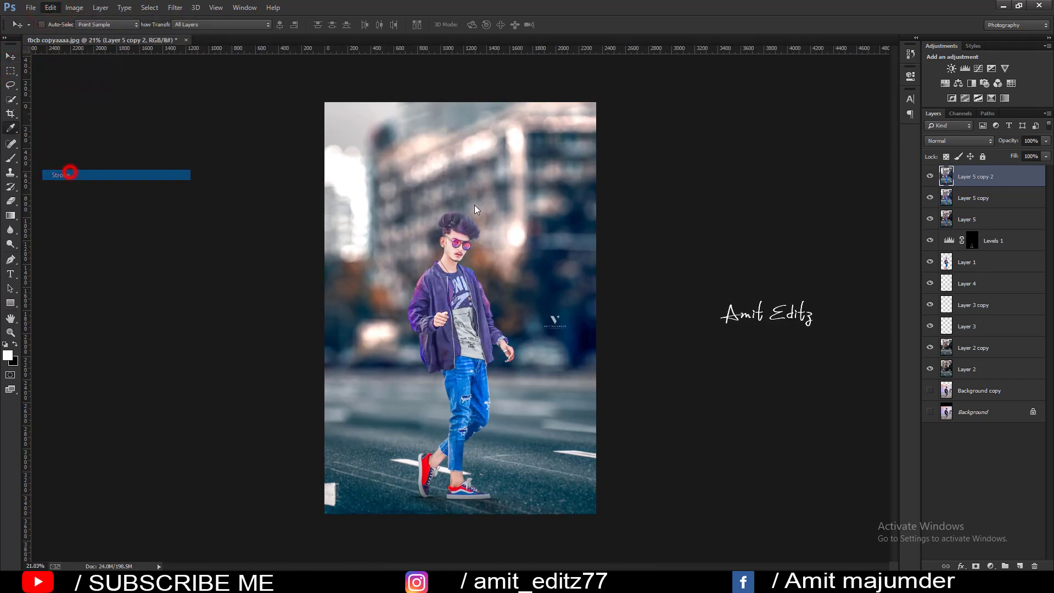
key(Up)
key(Up)
key(Up)
click(587, 160)
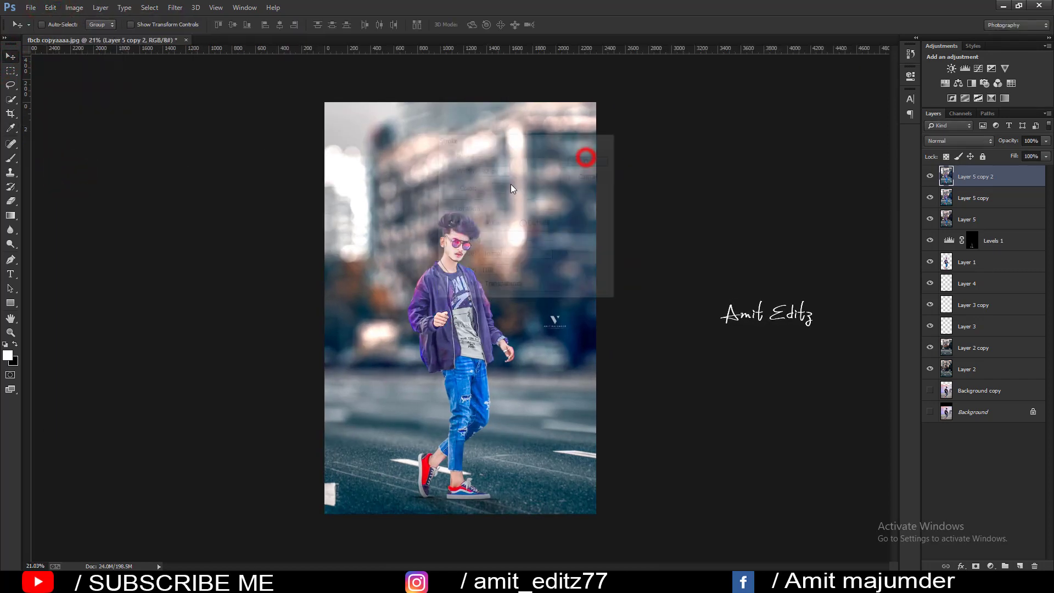
- Merge all visible layers into one
scroll(522, 196, up, 1)
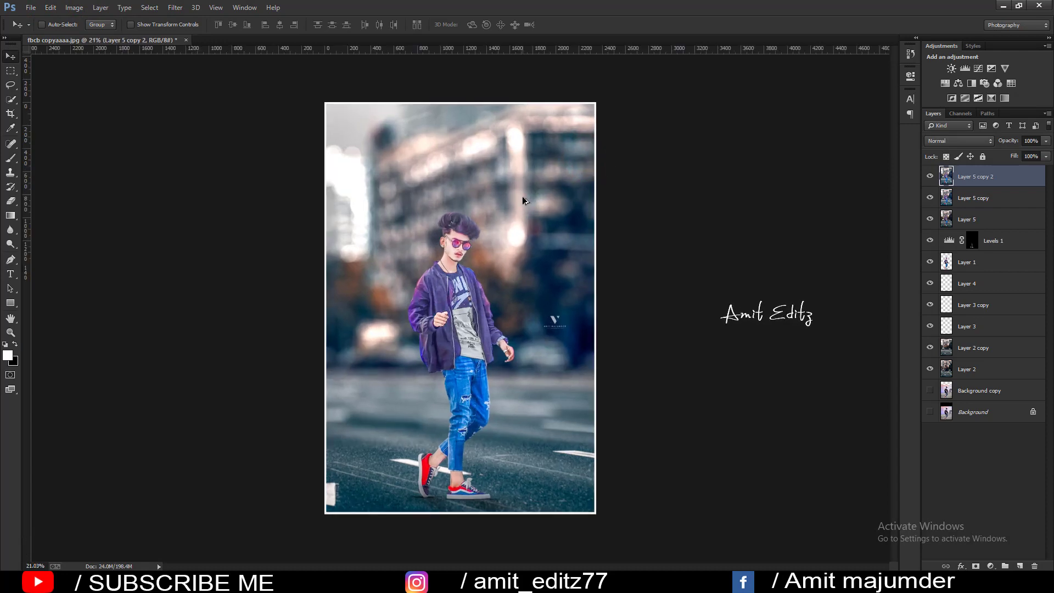
scroll(522, 196, up, 1)
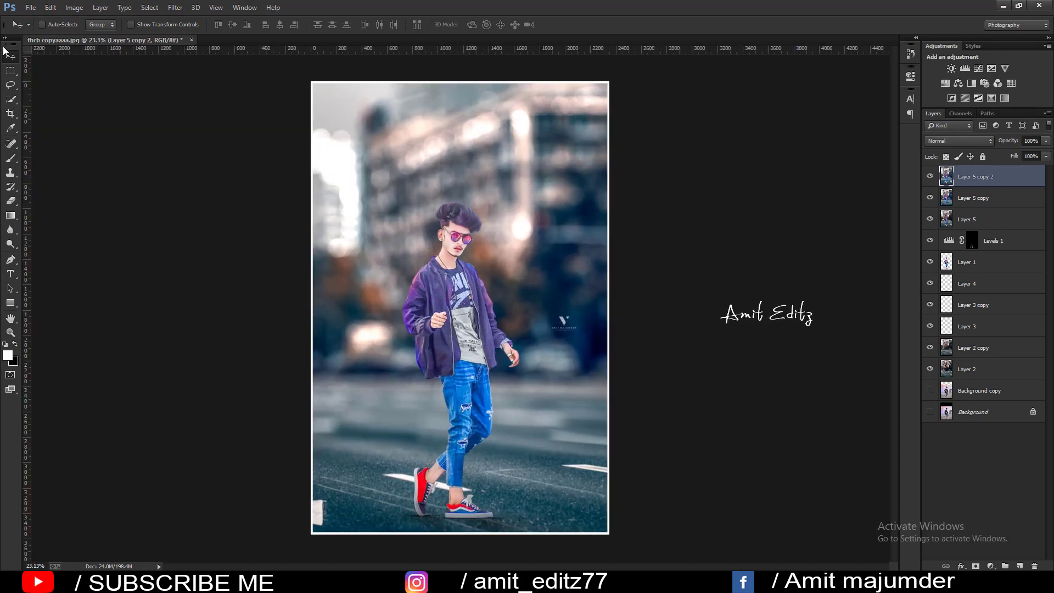
right_click(1009, 178)
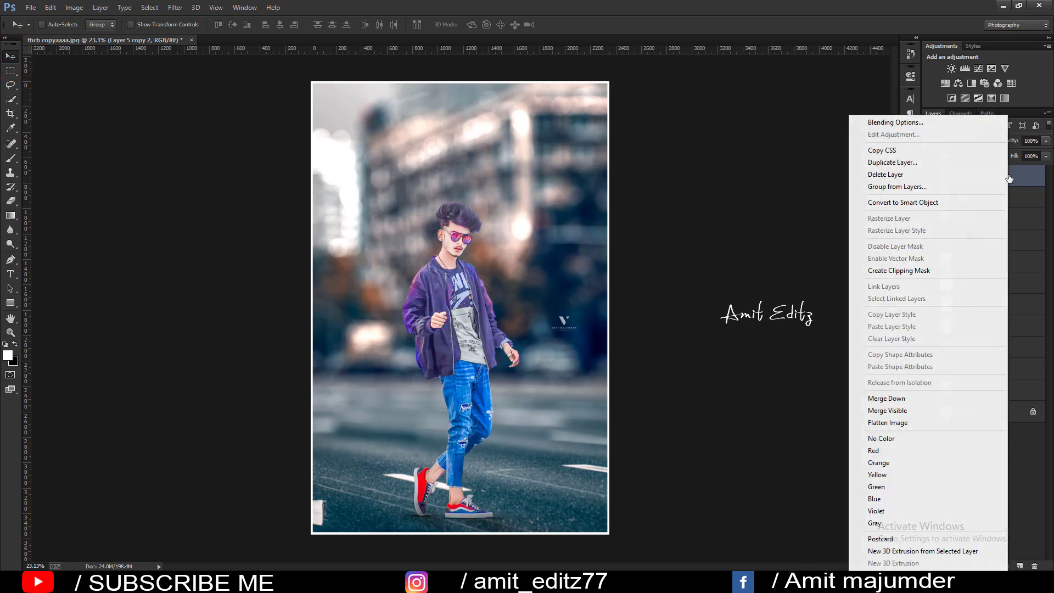
click(904, 410)
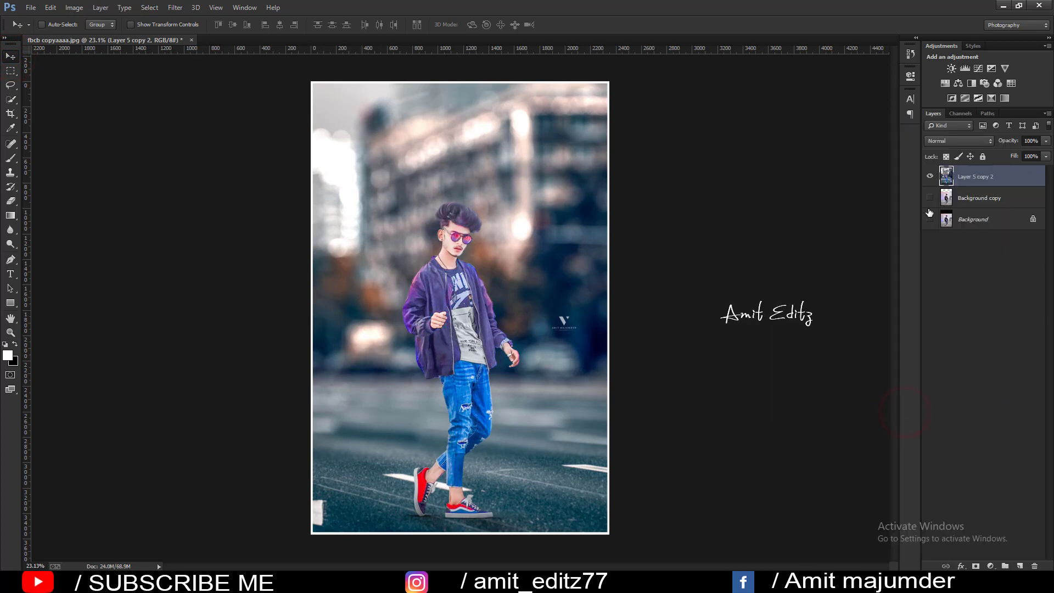
- Toggle the layer's visibility repeatedly to compare the edit with the original photo
click(932, 176)
click(931, 175)
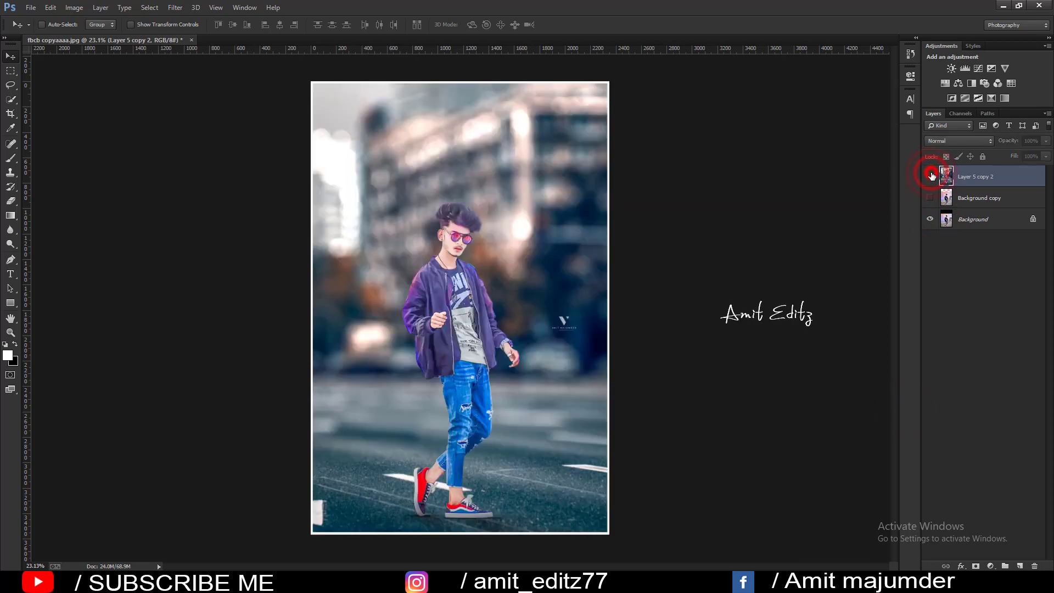
click(932, 175)
click(932, 176)
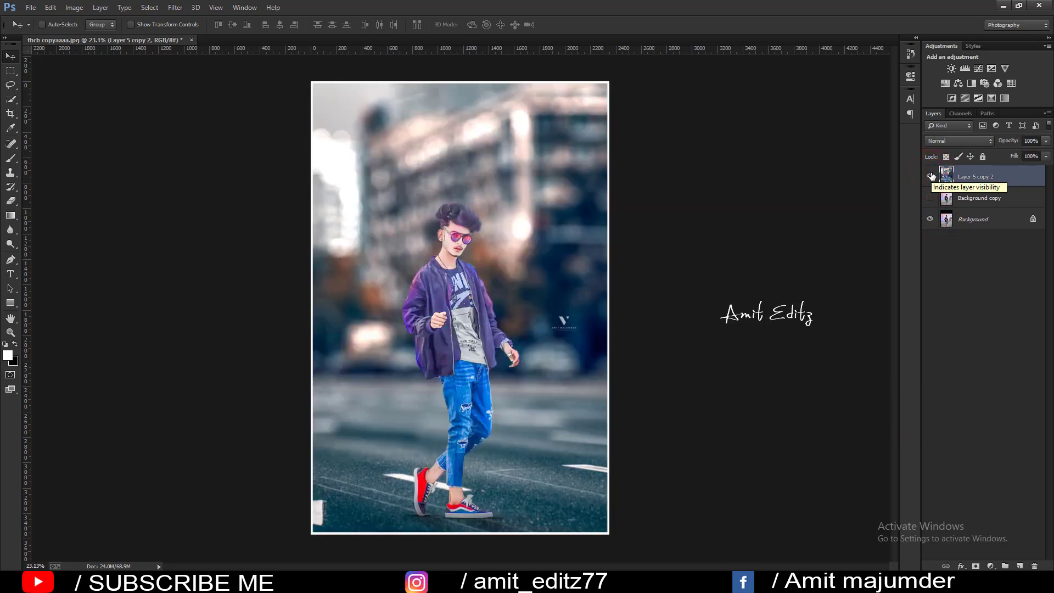
click(931, 176)
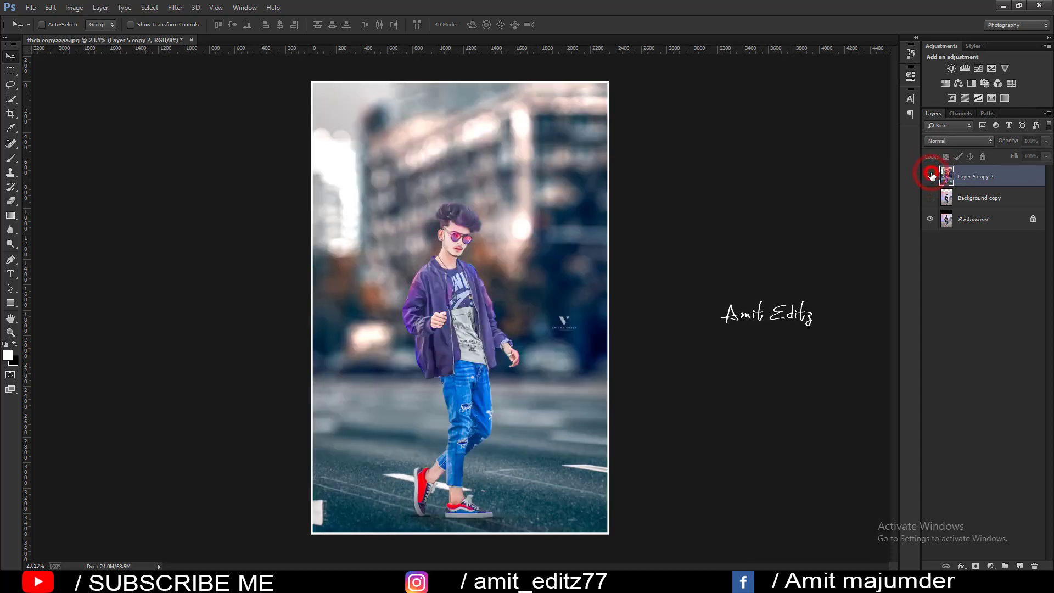
click(931, 176)
click(931, 176)
click(932, 176)
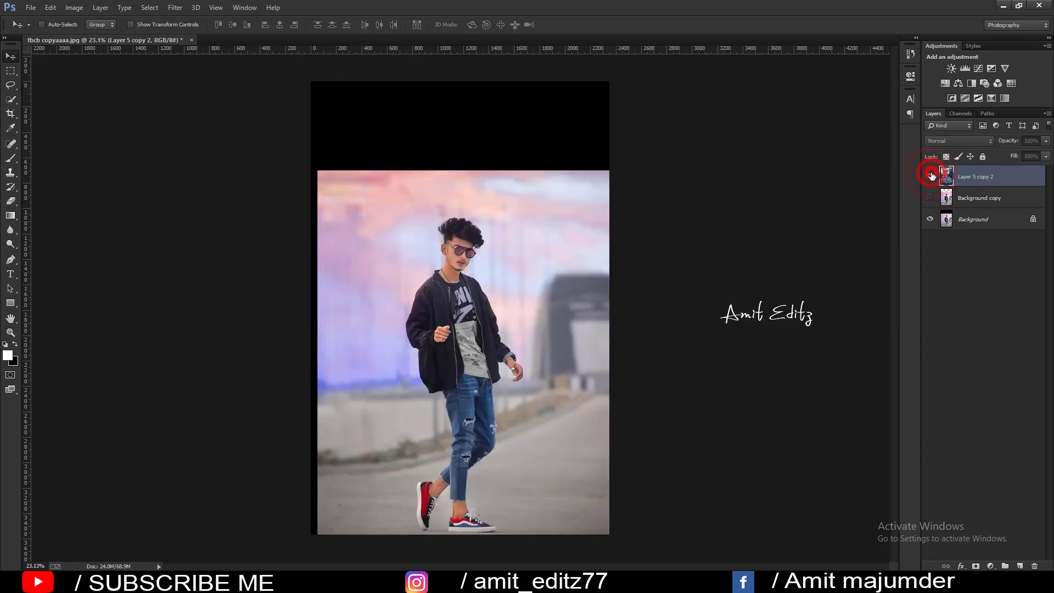
click(932, 175)
scroll(574, 276, down, 1)
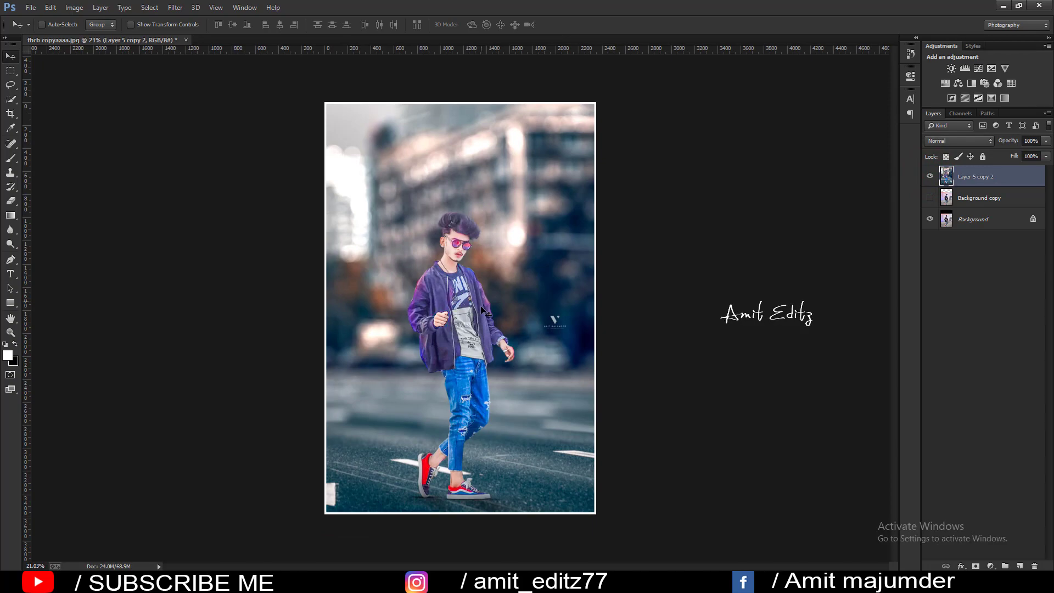